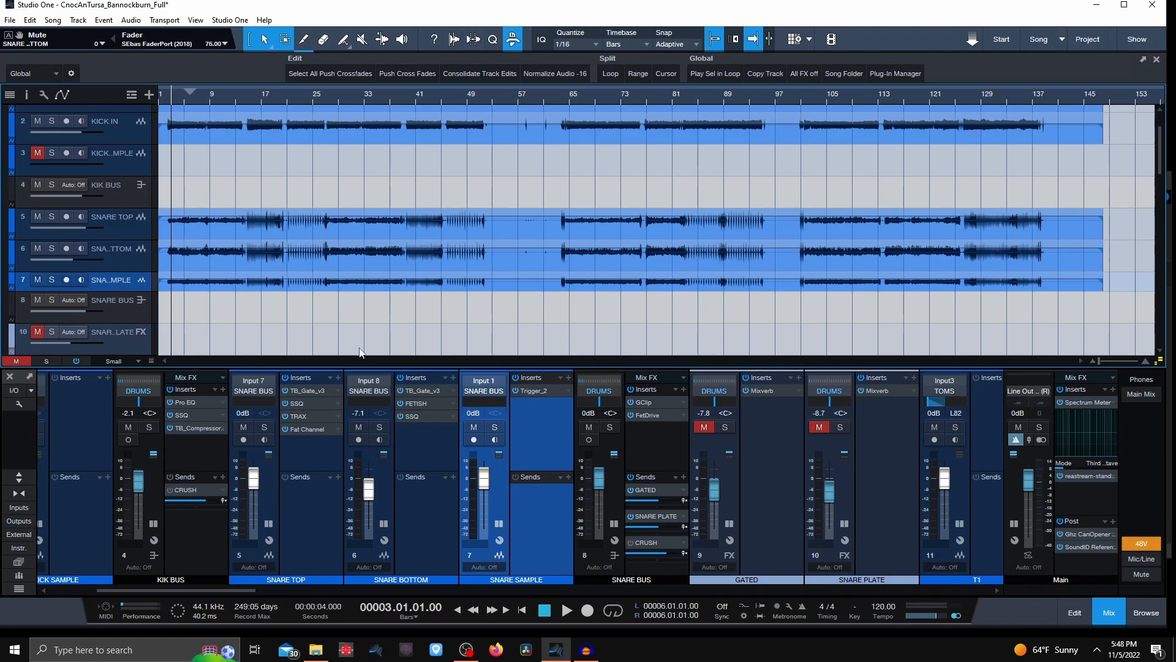
Examine the Trigger_2 insert on the SNARE SAMPLE channel, including its sample browser, triggering settings and mixer view
double_click(542, 396)
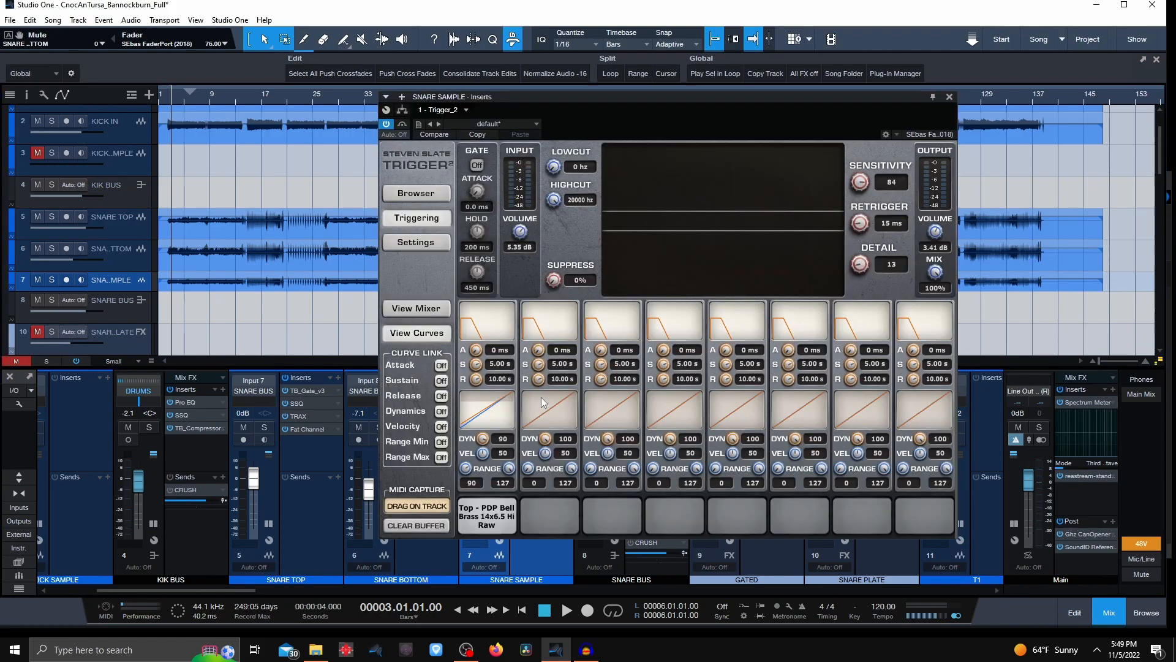
click(431, 194)
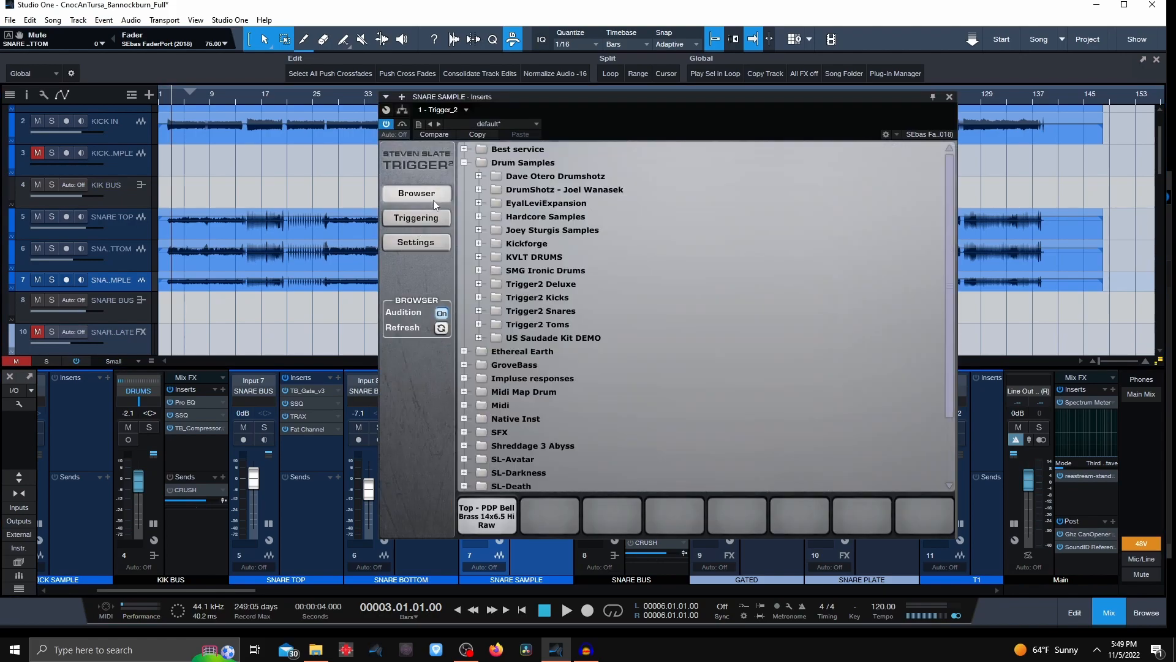
click(421, 219)
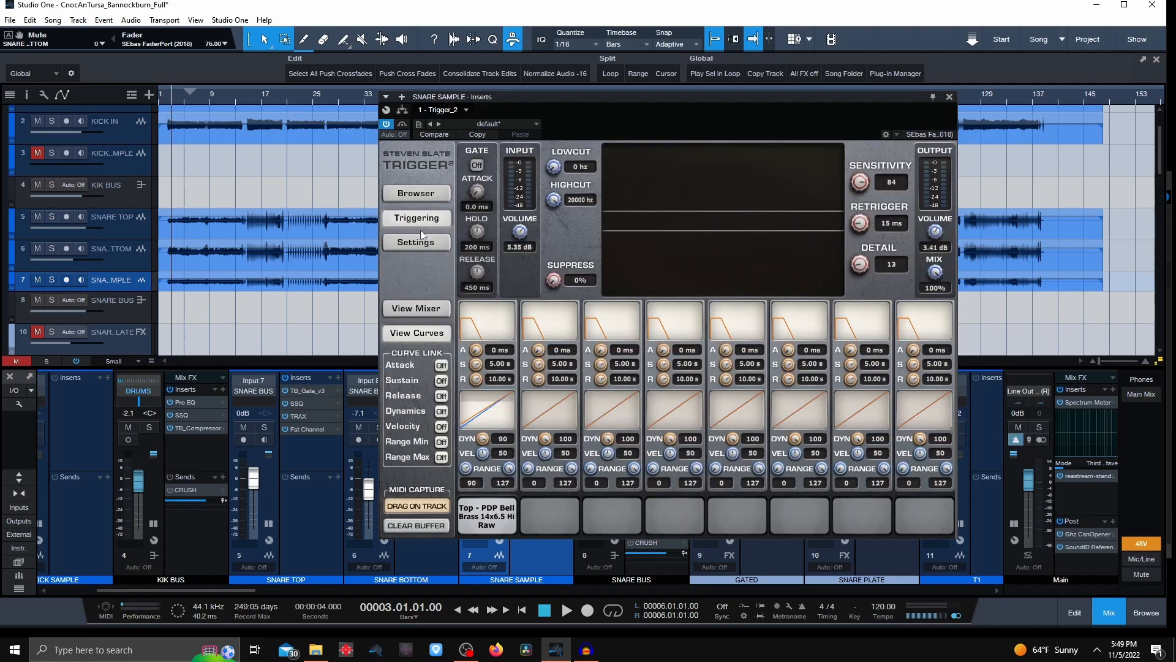
click(416, 309)
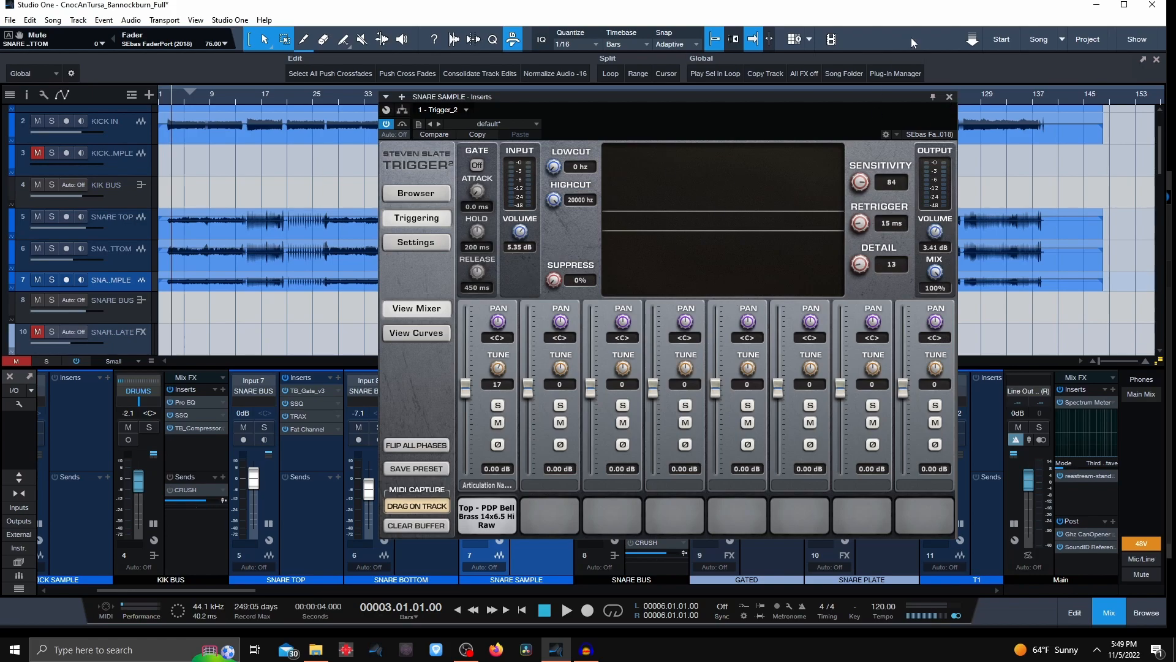
click(950, 96)
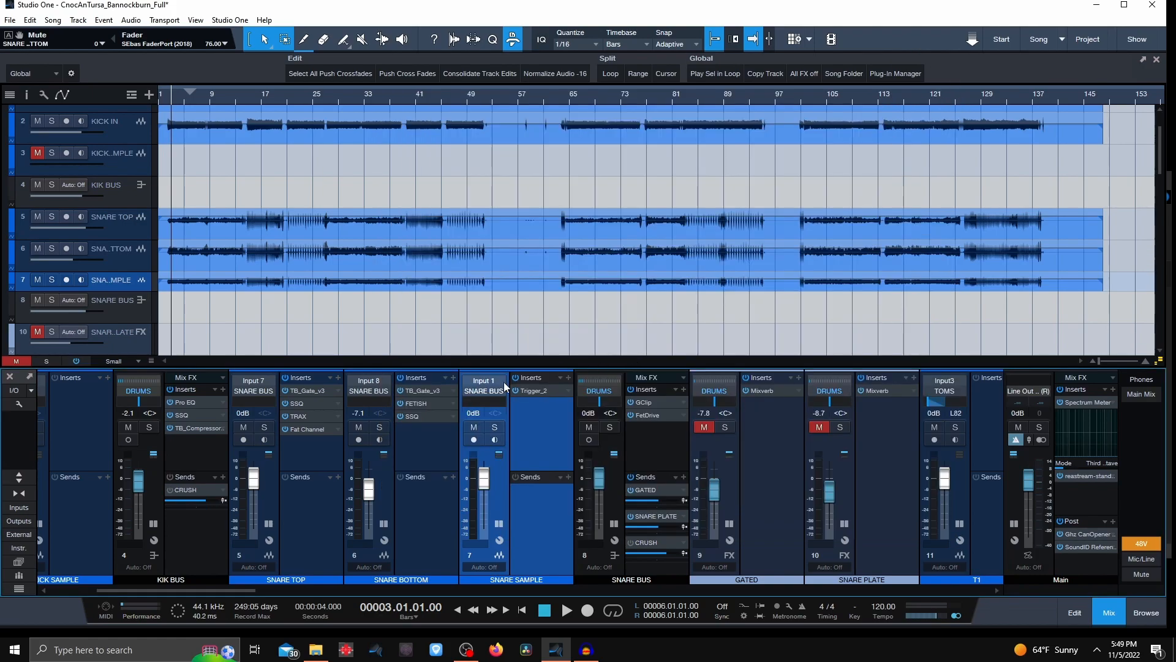
Isolate the unprocessed SNARE TOP by muting SNARE SAMPLE, deactivating all SNARE TOP inserts and soloing the channel
click(472, 427)
click(318, 429)
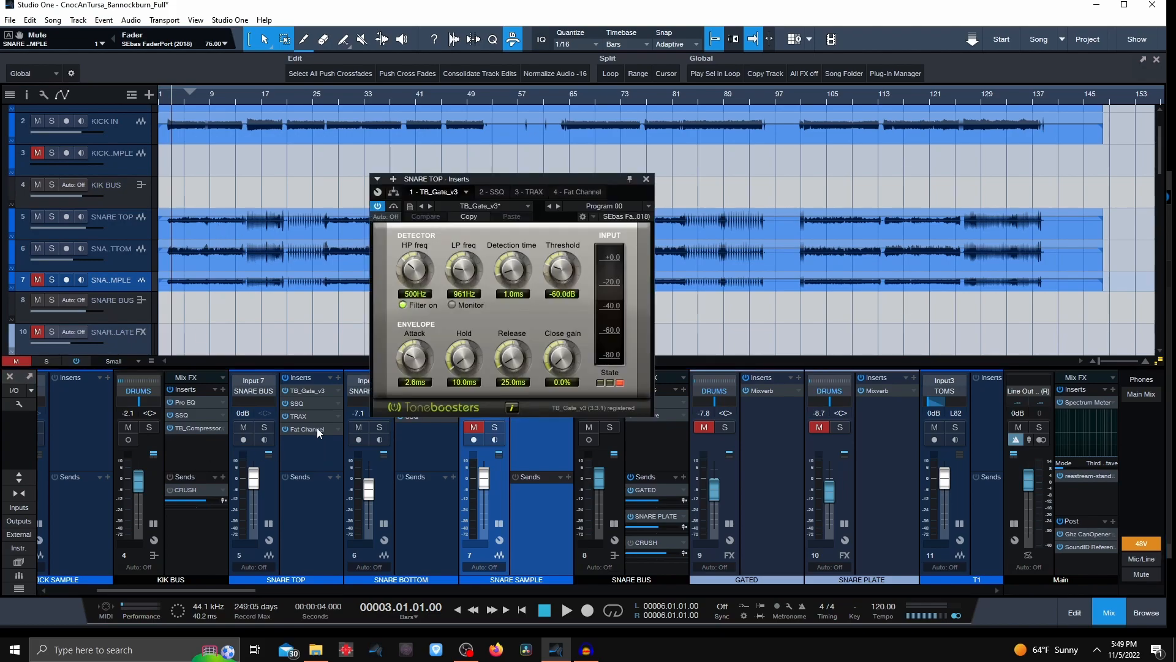
click(286, 377)
click(266, 428)
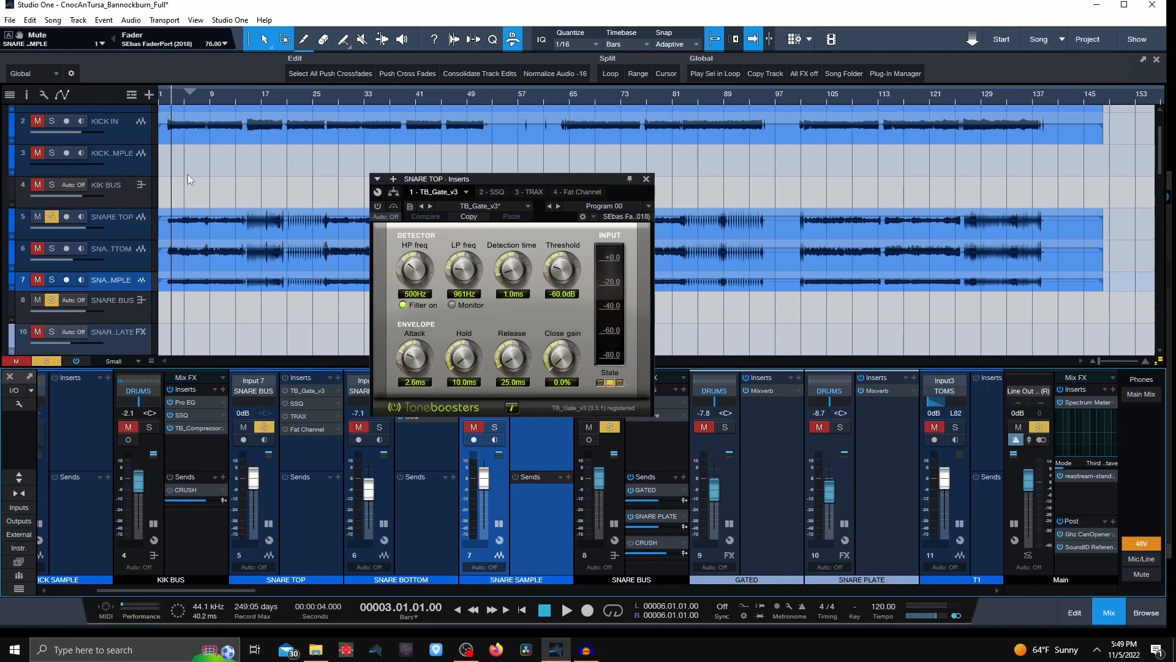
Play the soloed snare and loop the section from about bar 2 to bar 14
key(space)
scroll(168, 90, up, 5)
scroll(168, 90, down, 3)
scroll(242, 241, up, 2)
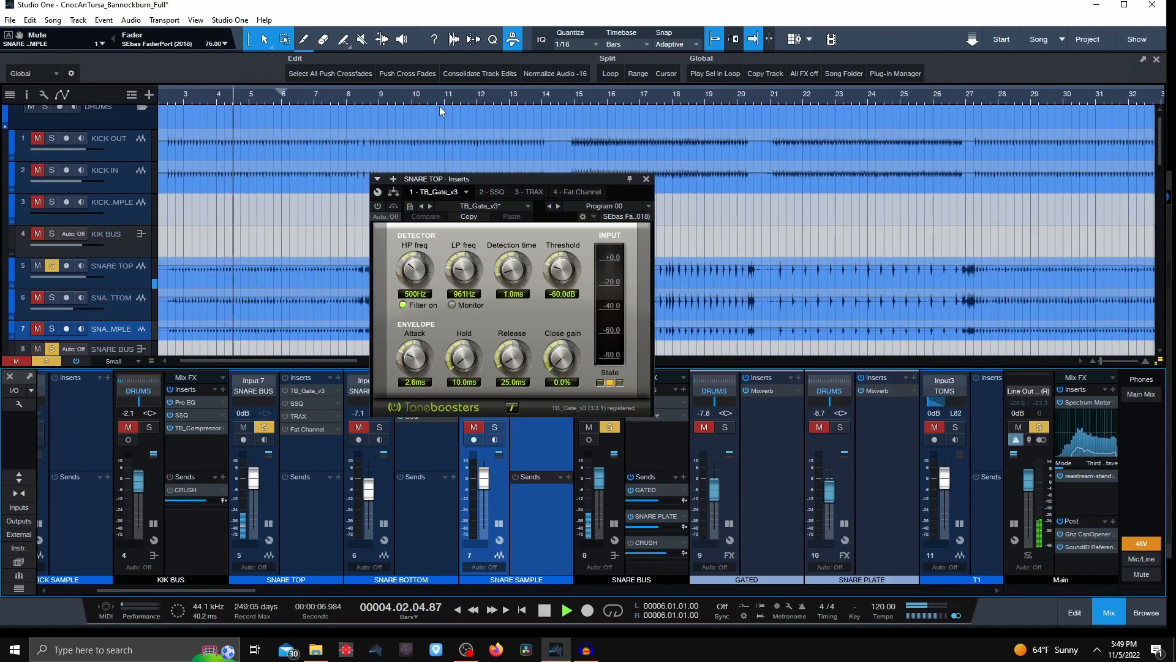
mouse_move(543, 182)
mouse_down()
mouse_move(568, 193)
mouse_move(555, 213)
mouse_up()
key(slash)
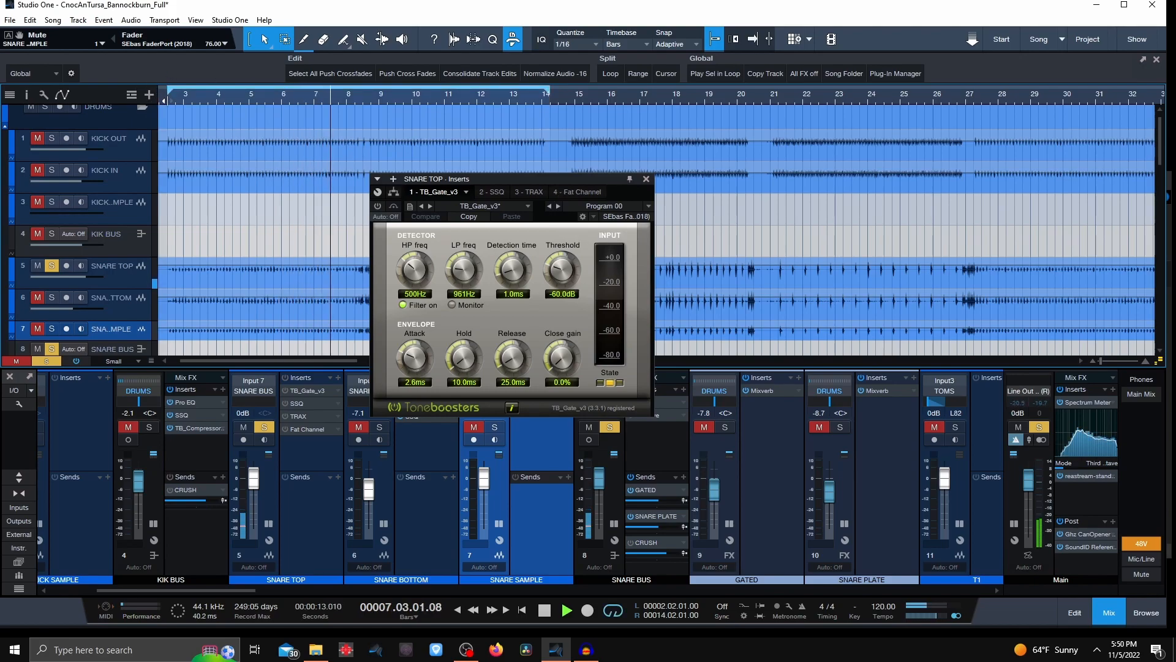
Enable TB_Gate_v3 on SNARE TOP and, while playing from around bar 21, set its threshold to -54.6 dB and release to 57.5 ms
click(284, 391)
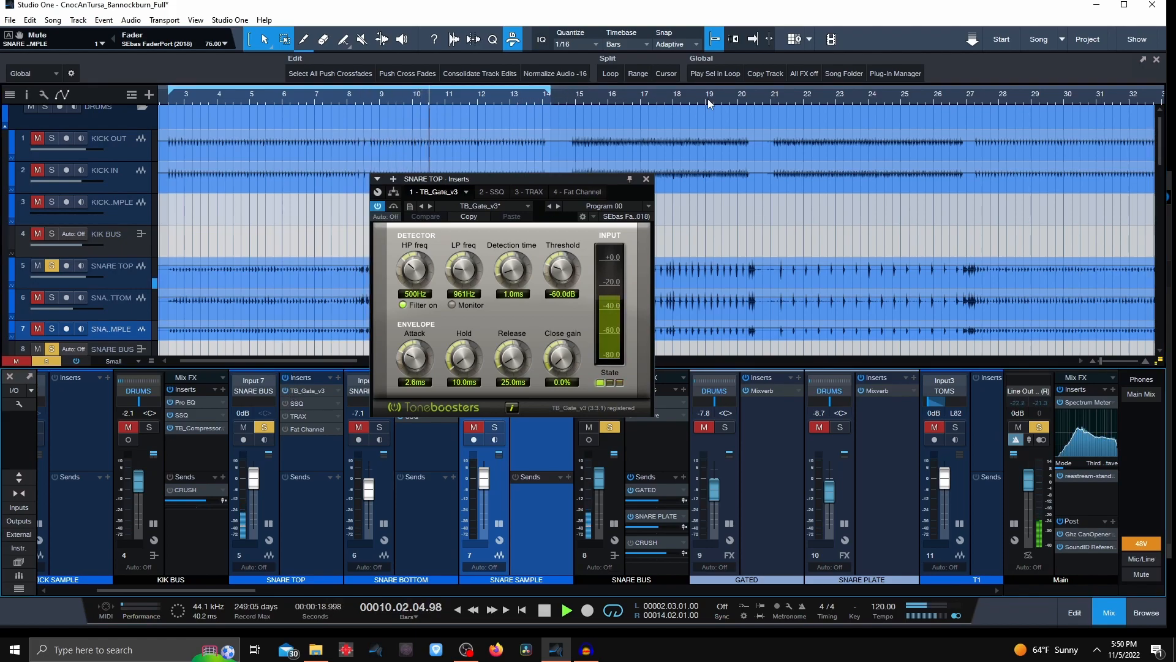
click(774, 96)
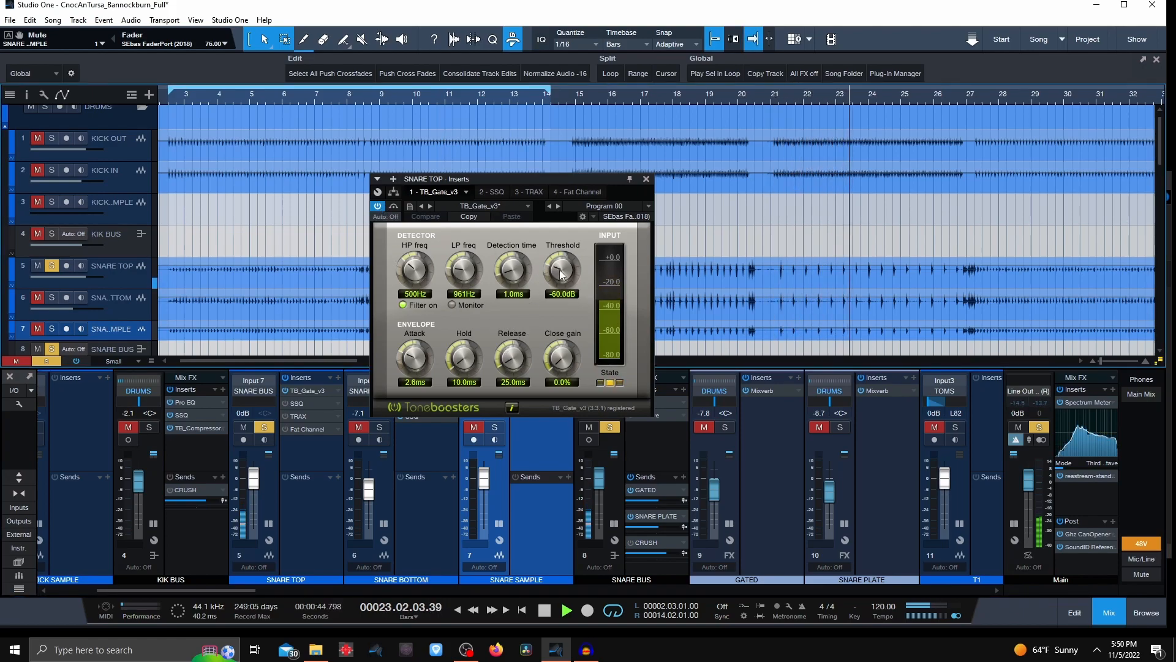
drag(560, 274, 564, 263)
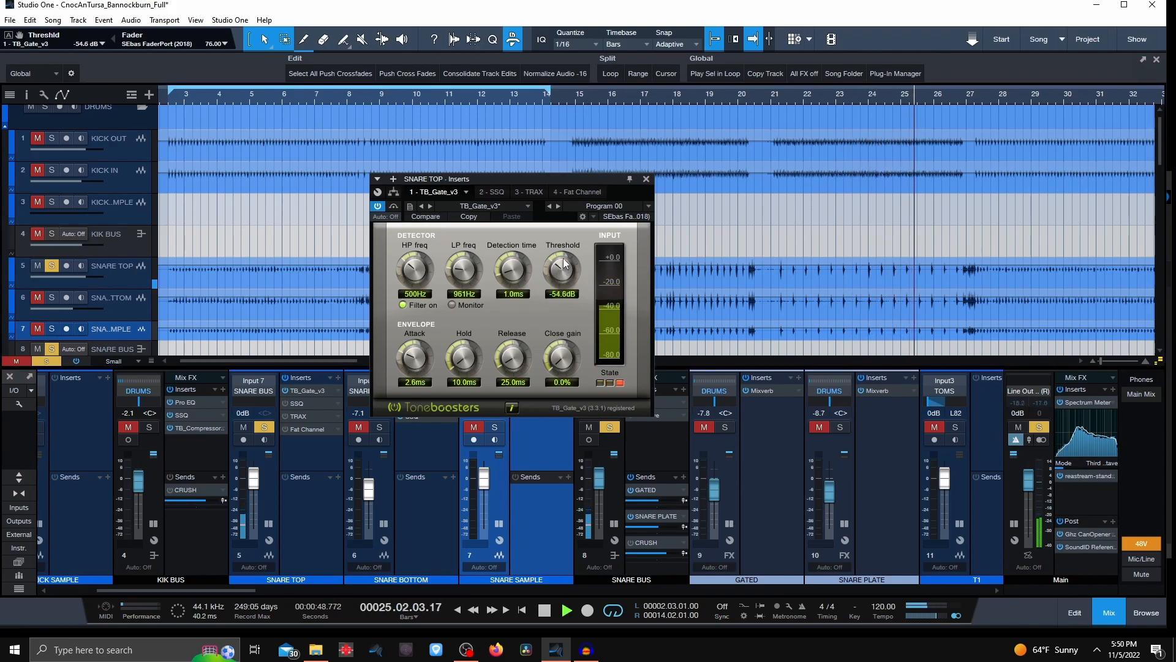
drag(511, 363, 513, 351)
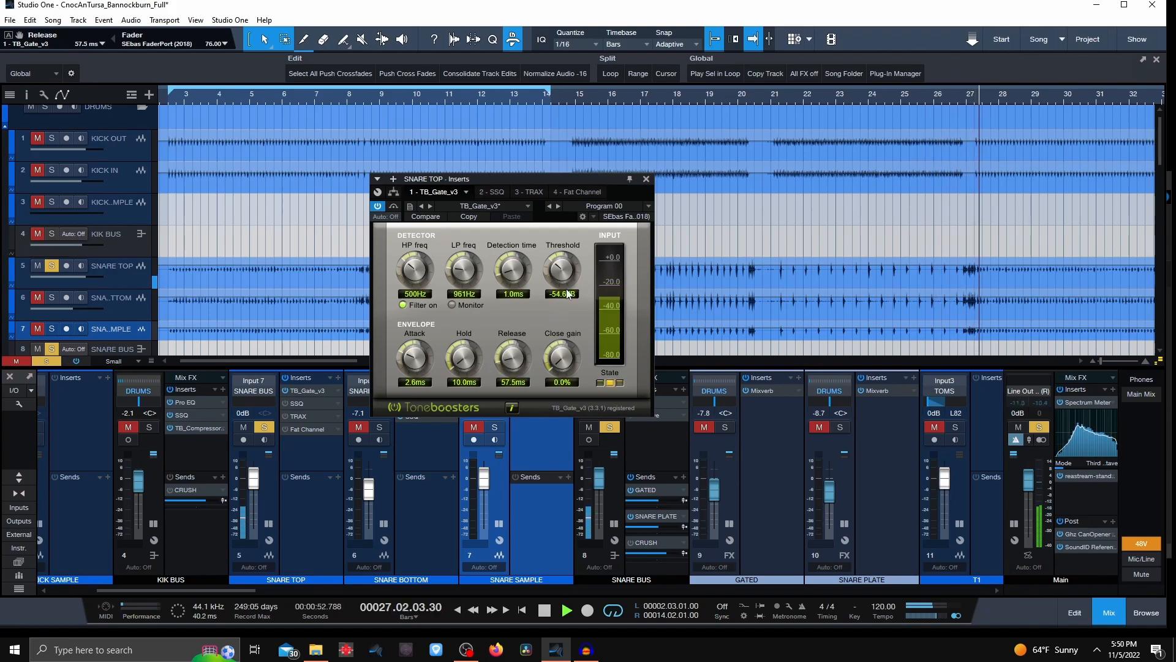
key(space)
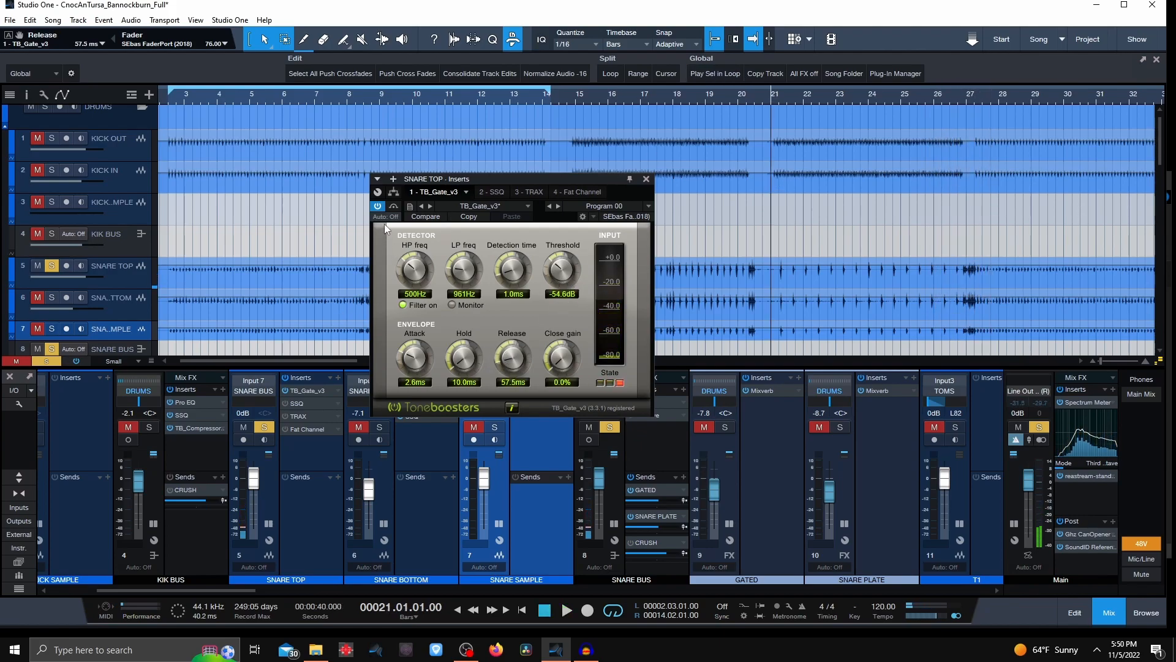
Enable and open the SSQ equalizer on SNARE TOP, and play a loop from bar 21 to bar 26
click(296, 405)
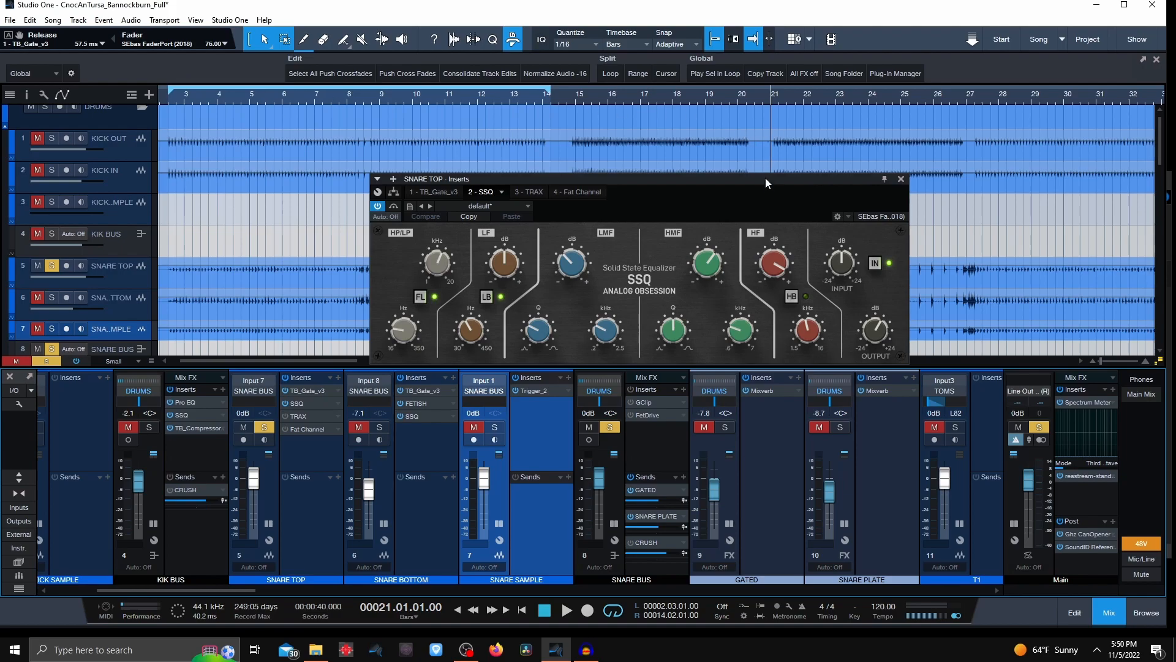
drag(767, 180, 581, 328)
drag(890, 182, 960, 231)
key(space)
drag(481, 359, 612, 201)
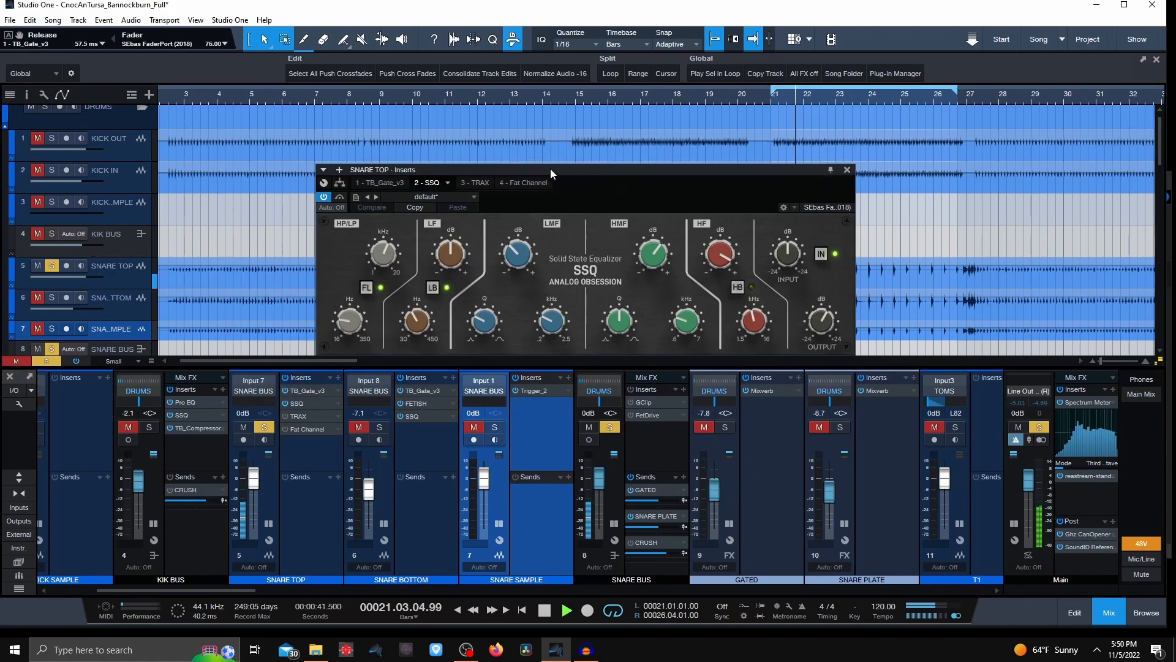
Compare the looped snare with and without the SSQ equalizer by toggling its bypass and activation
click(341, 197)
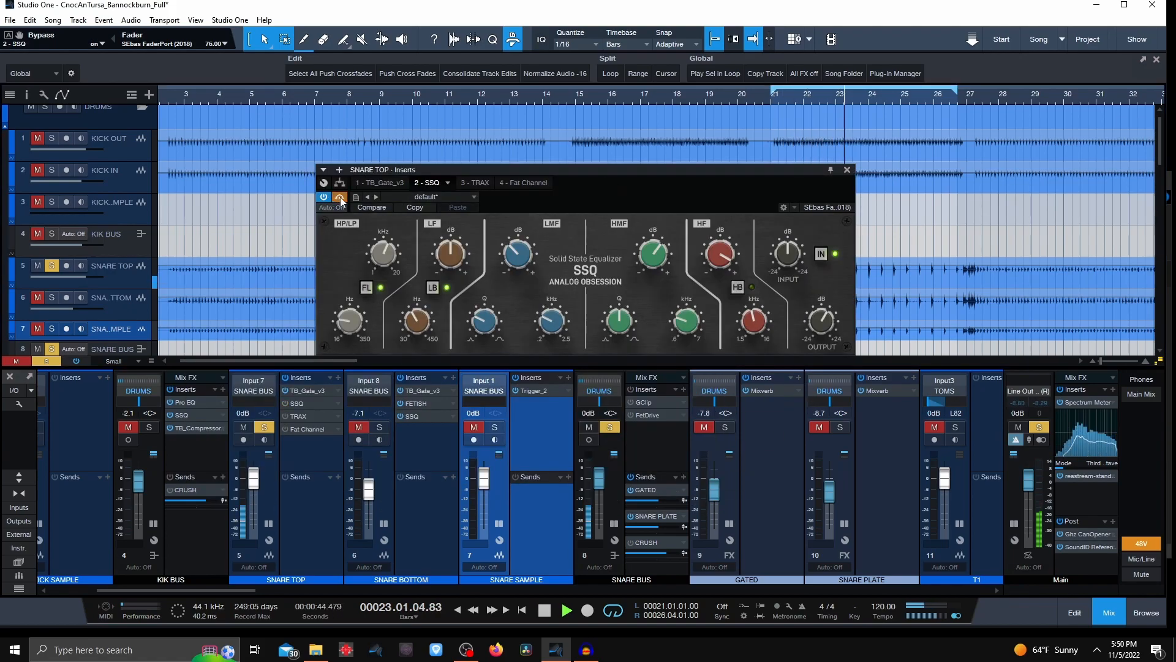
click(341, 198)
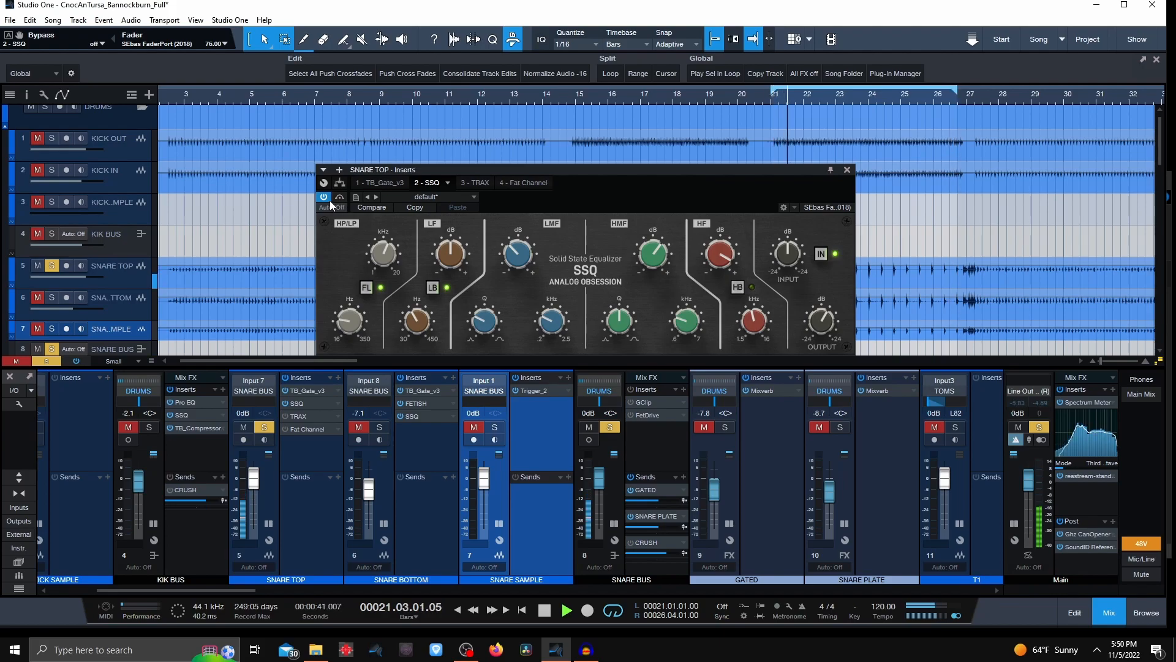
click(325, 197)
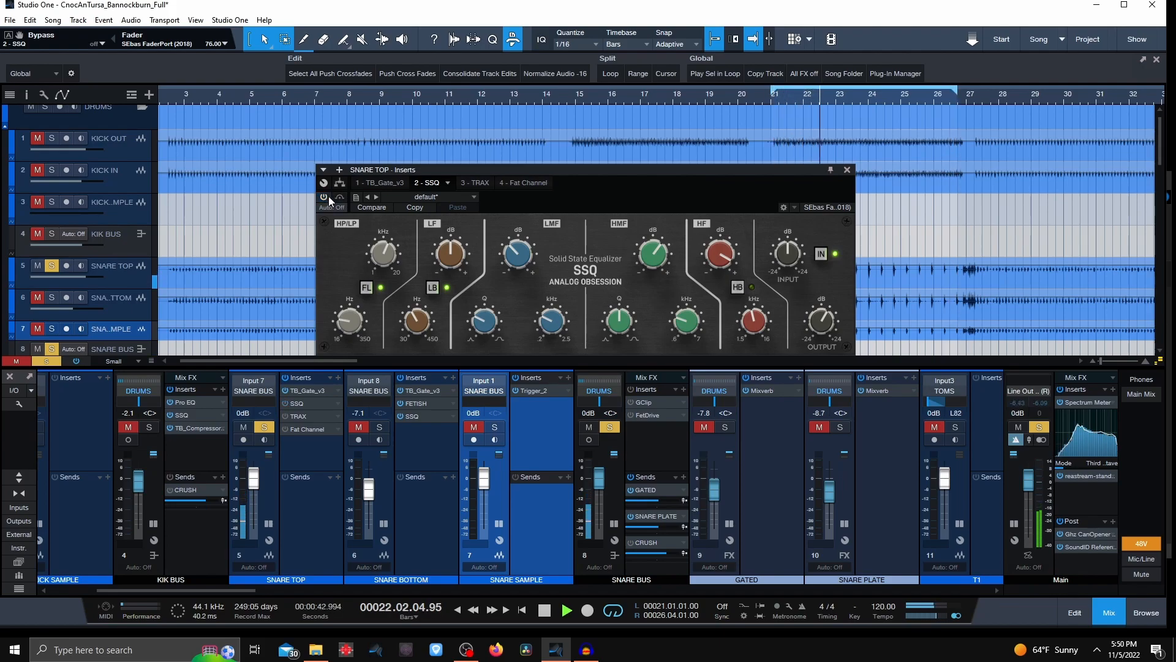
click(325, 197)
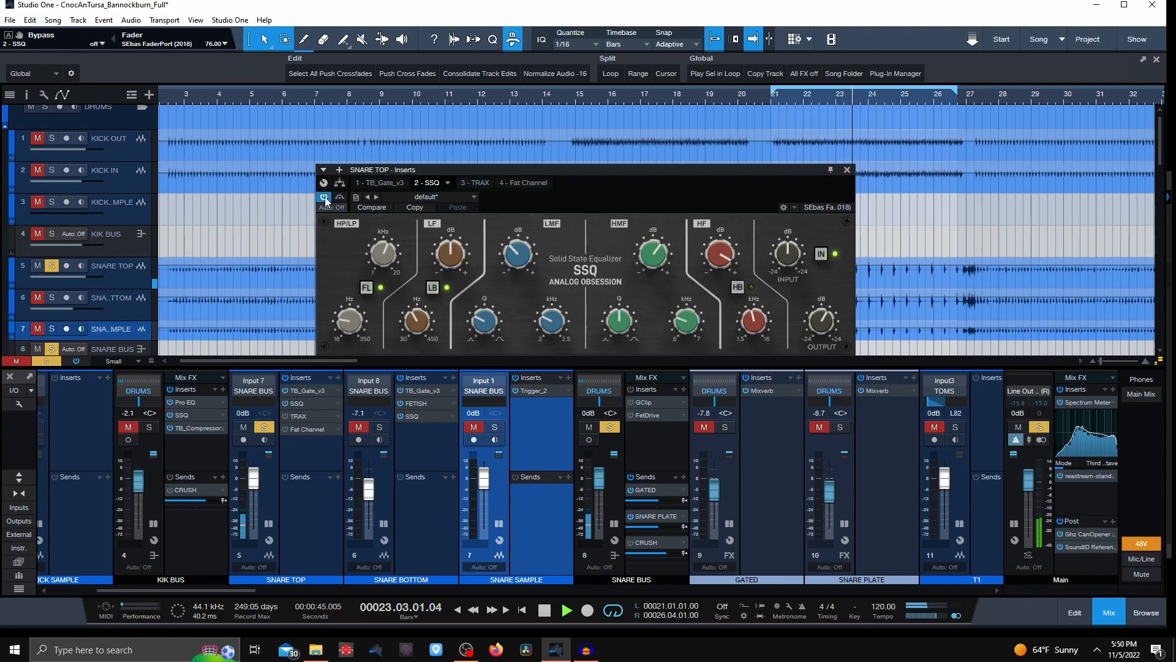
key(space)
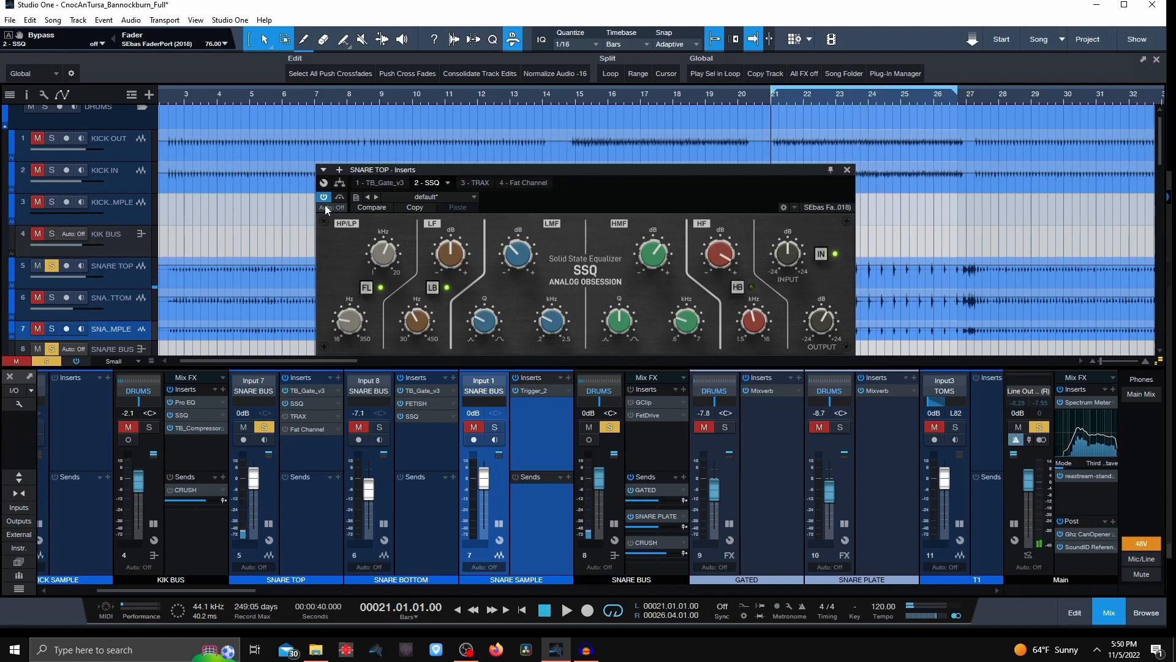
Review the SSQ filter and low-mid settings, audition the low-mid gain at 0.2 dB, and return it to -4.5 dB
mouse_move(351, 324)
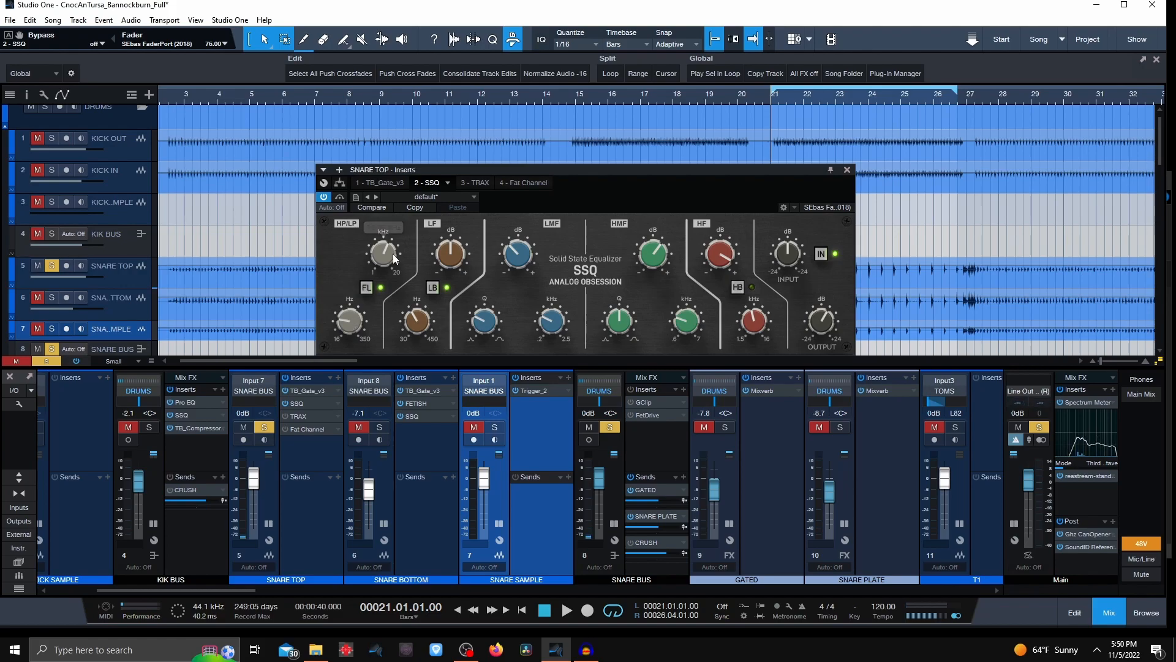
mouse_move(389, 252)
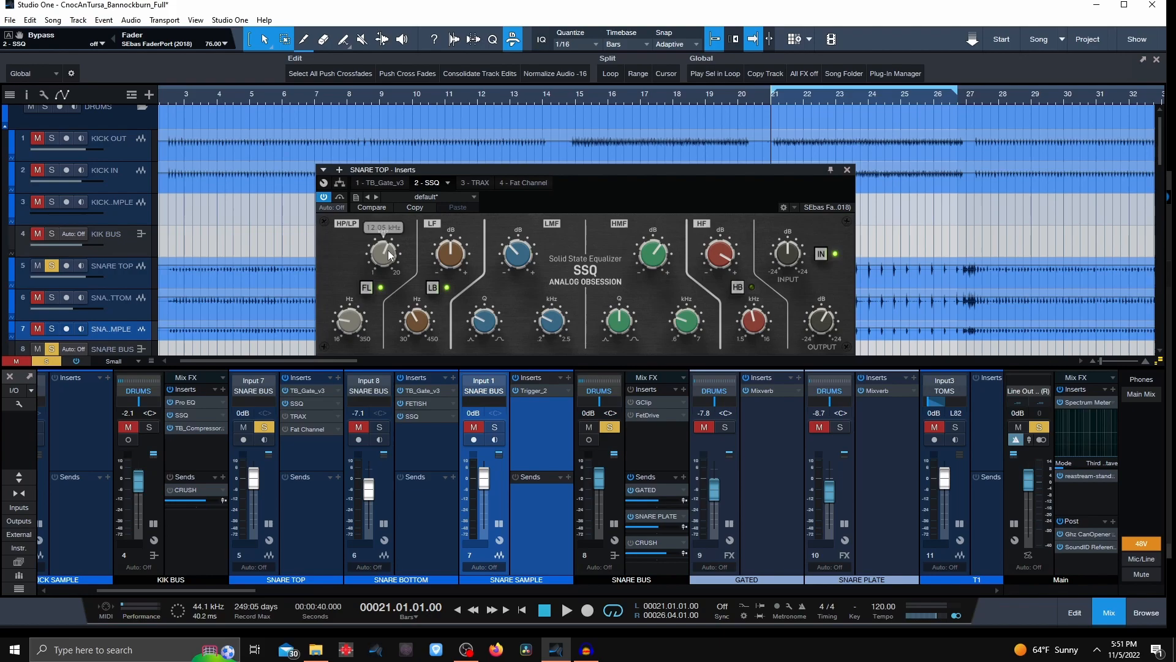
mouse_move(424, 339)
mouse_move(552, 326)
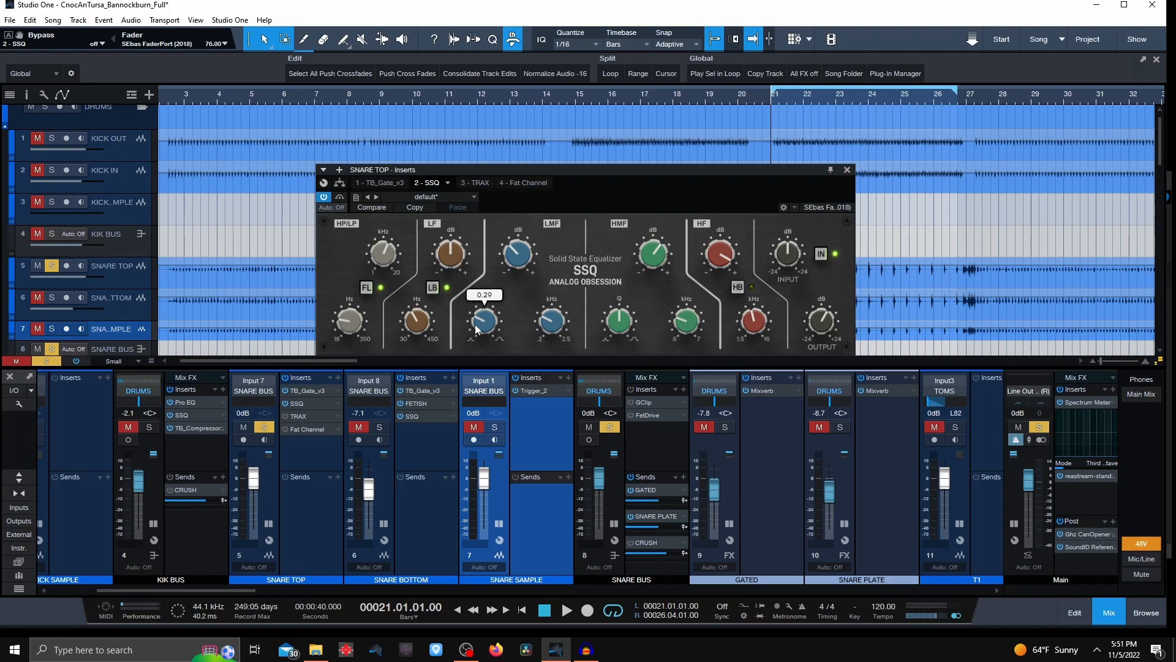
mouse_move(526, 239)
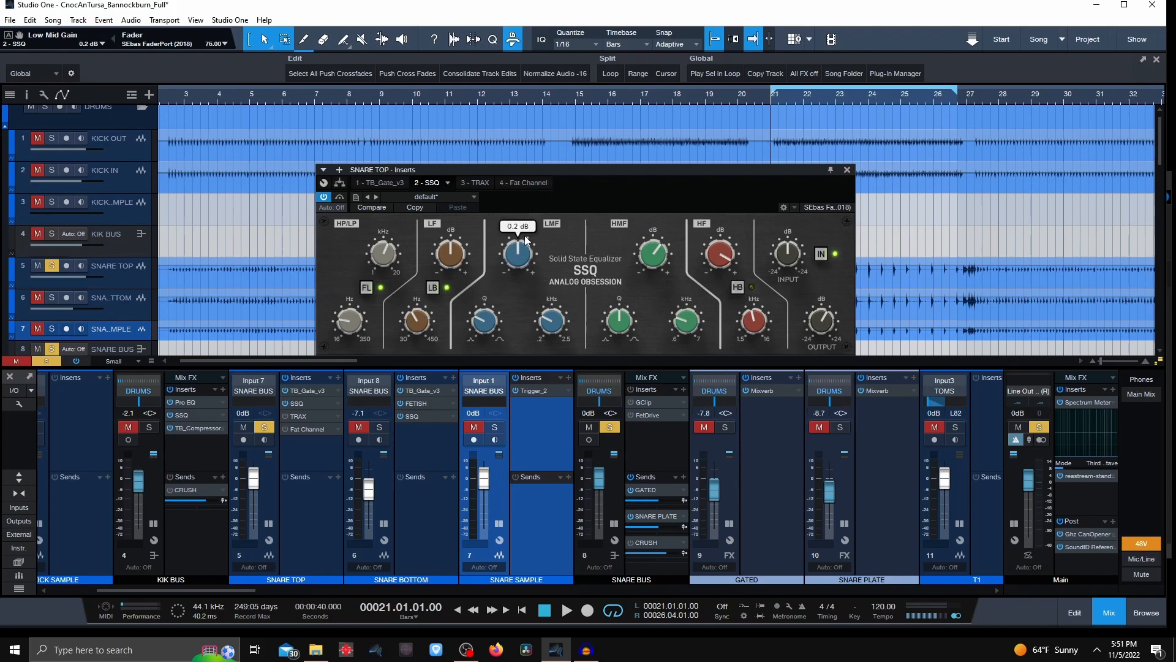
key(space)
drag(518, 248, 520, 254)
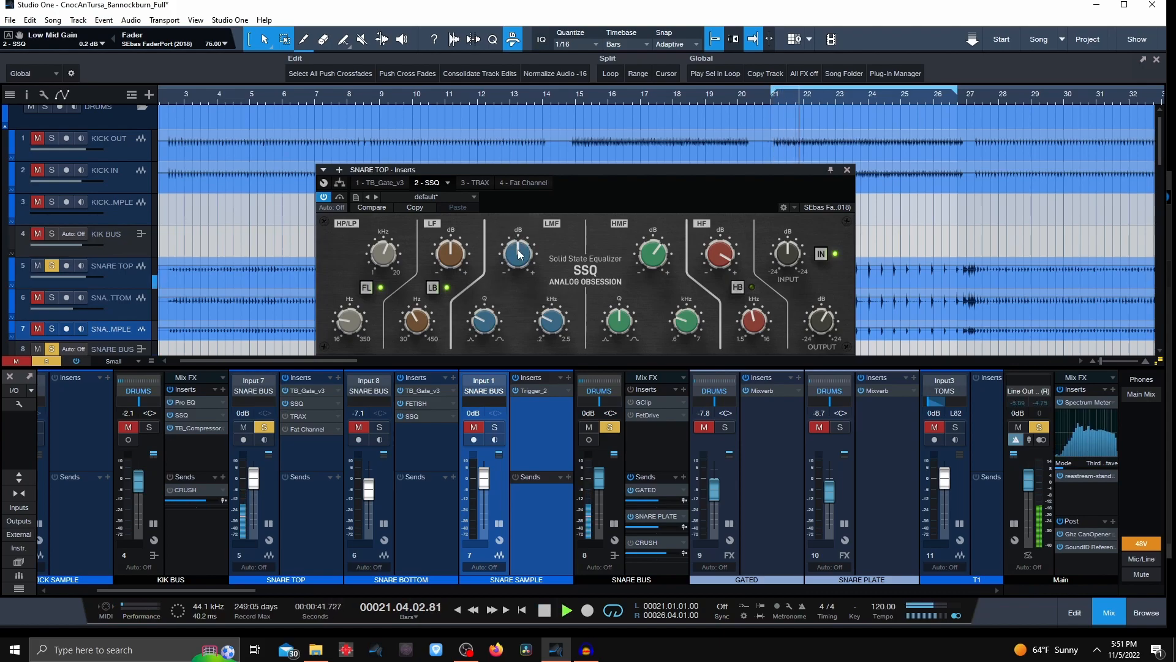
scroll(520, 255, down, 5)
scroll(520, 254, up, 5)
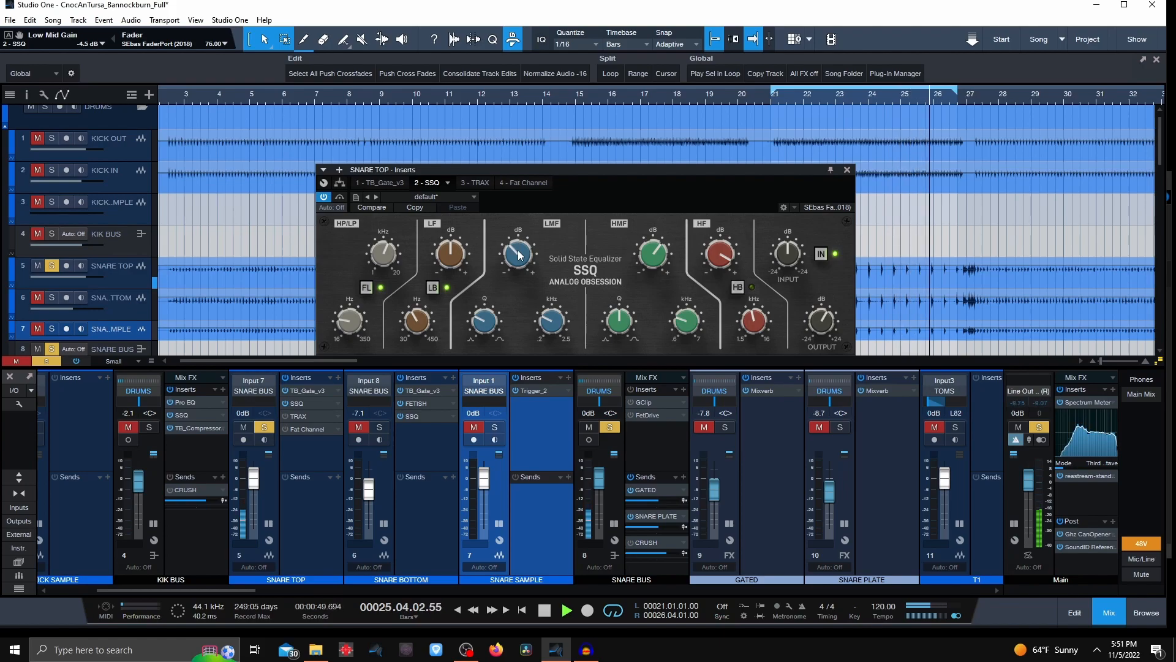
scroll(519, 255, down, 5)
key(space)
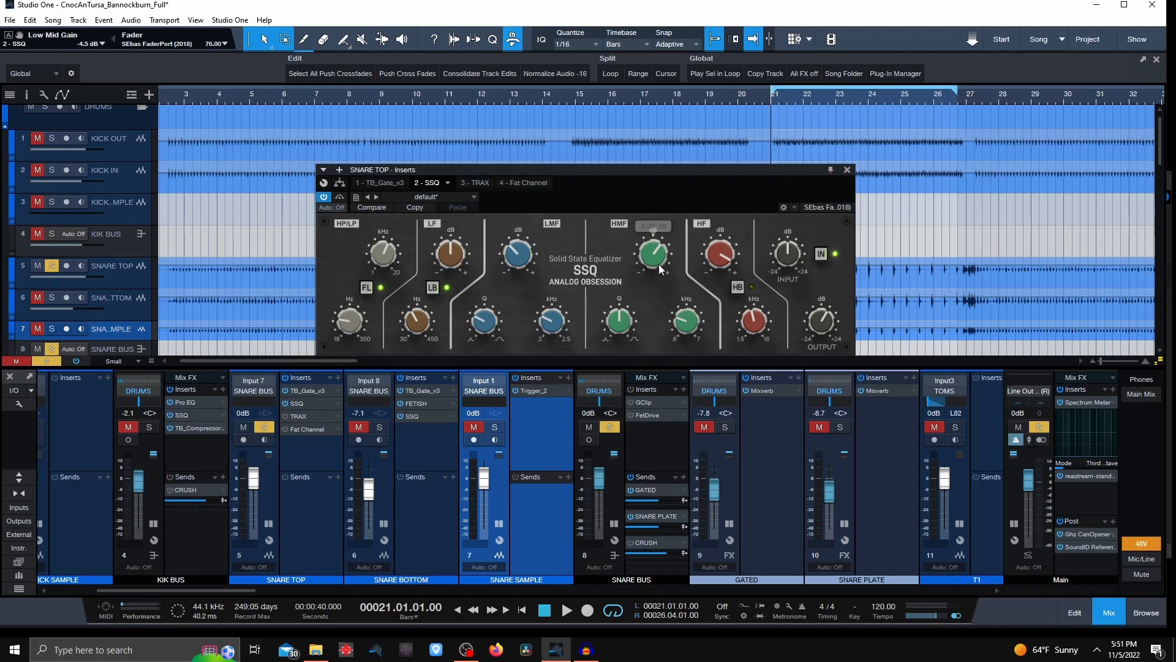
Set the SSQ high-mid gain to 3.76 dB, and audition the high gain at 0 dB before setting it to 12.7 dB
click(654, 265)
drag(653, 262, 653, 270)
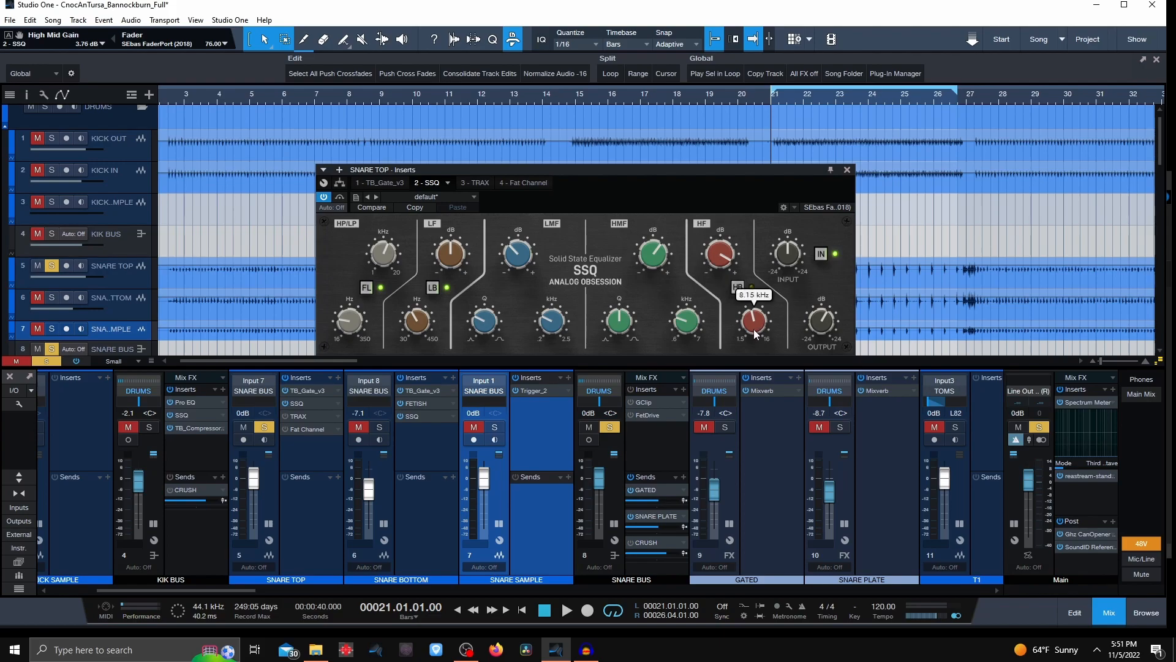
double_click(722, 255)
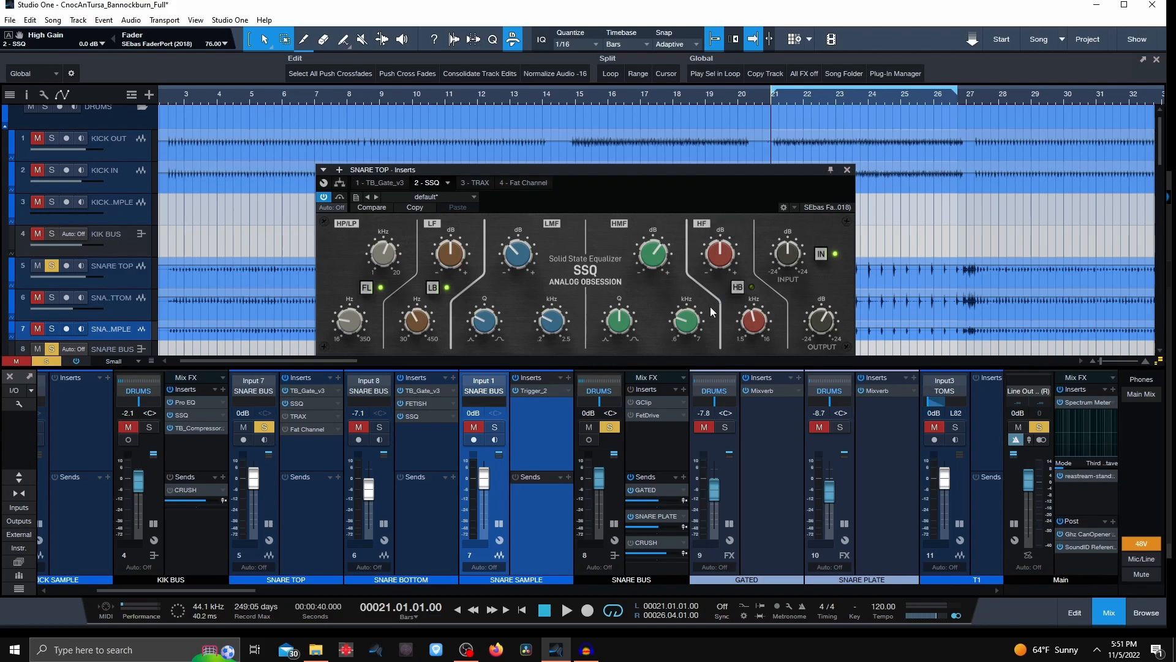
key(space)
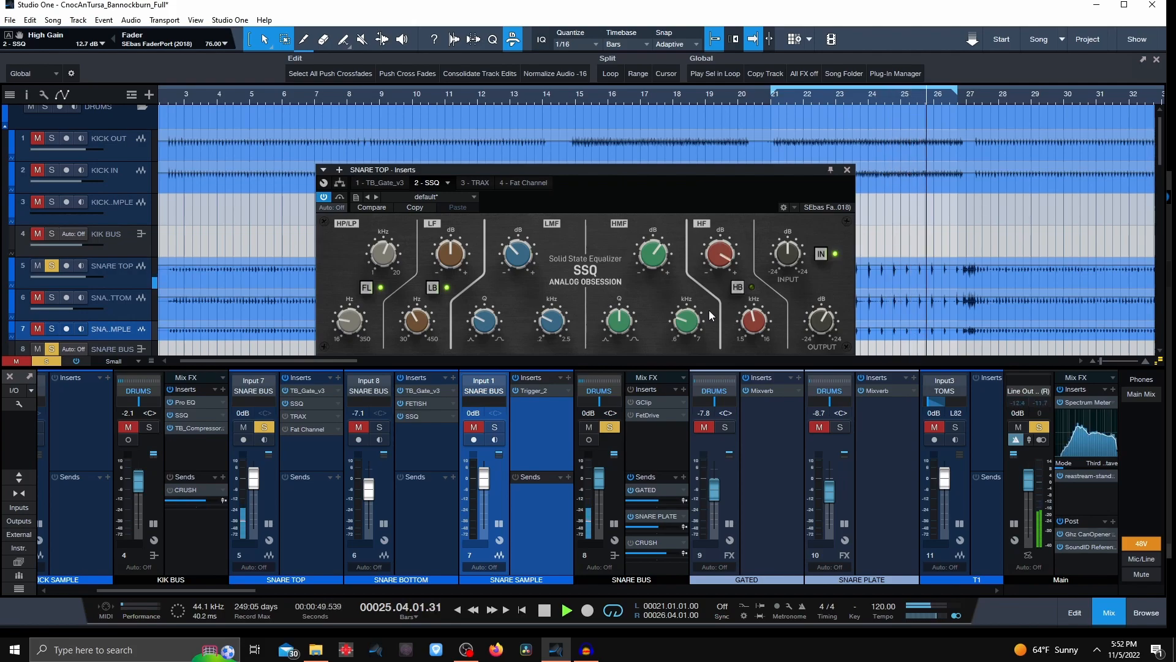
key(space)
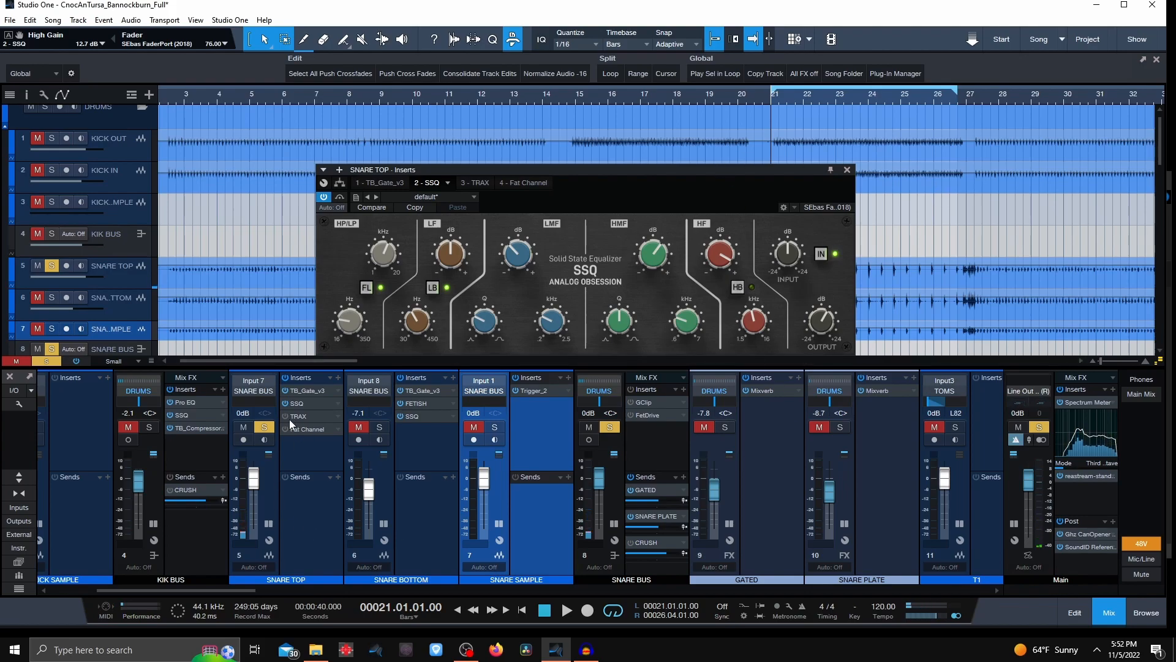
Open the TRAX transient designer on SNARE TOP, clear of the track's insert list, and play the loop
click(298, 416)
drag(498, 174, 692, 116)
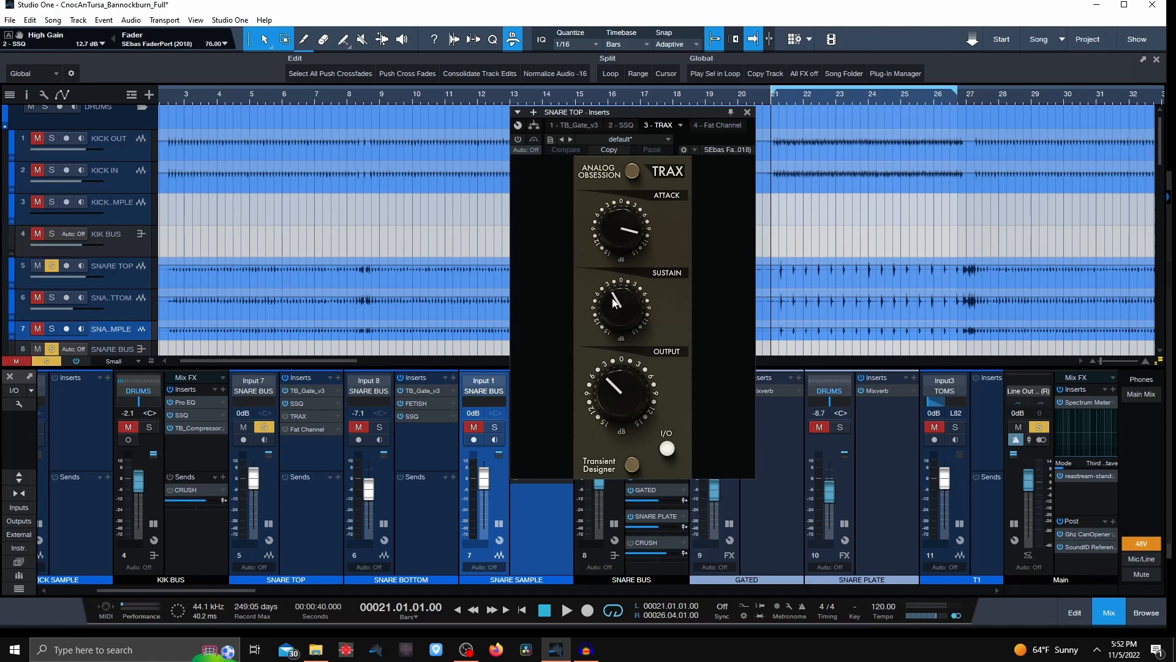
click(286, 416)
key(space)
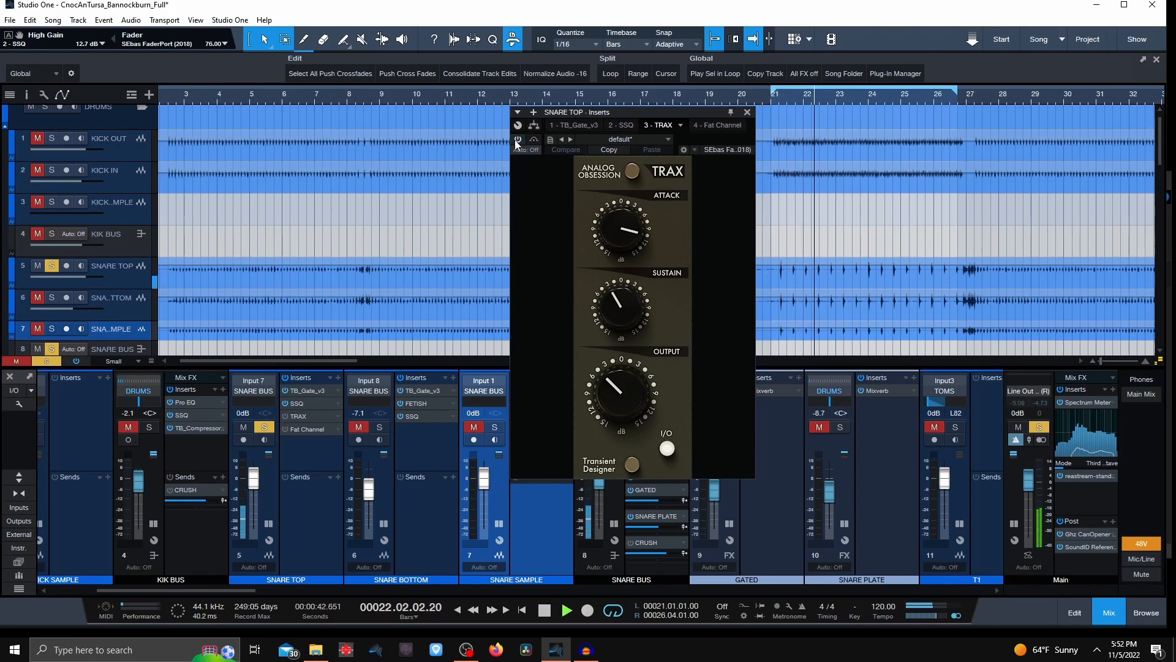
key(space)
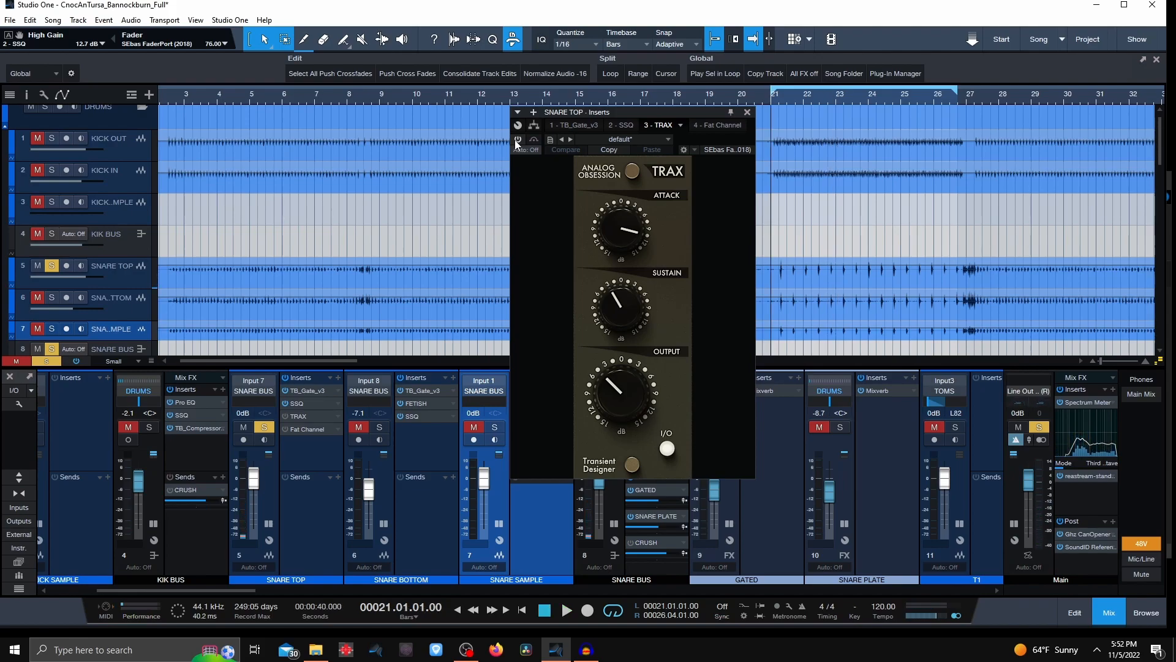
Activate TRAX on SNARE TOP and compare the looped snare with and without it
key(space)
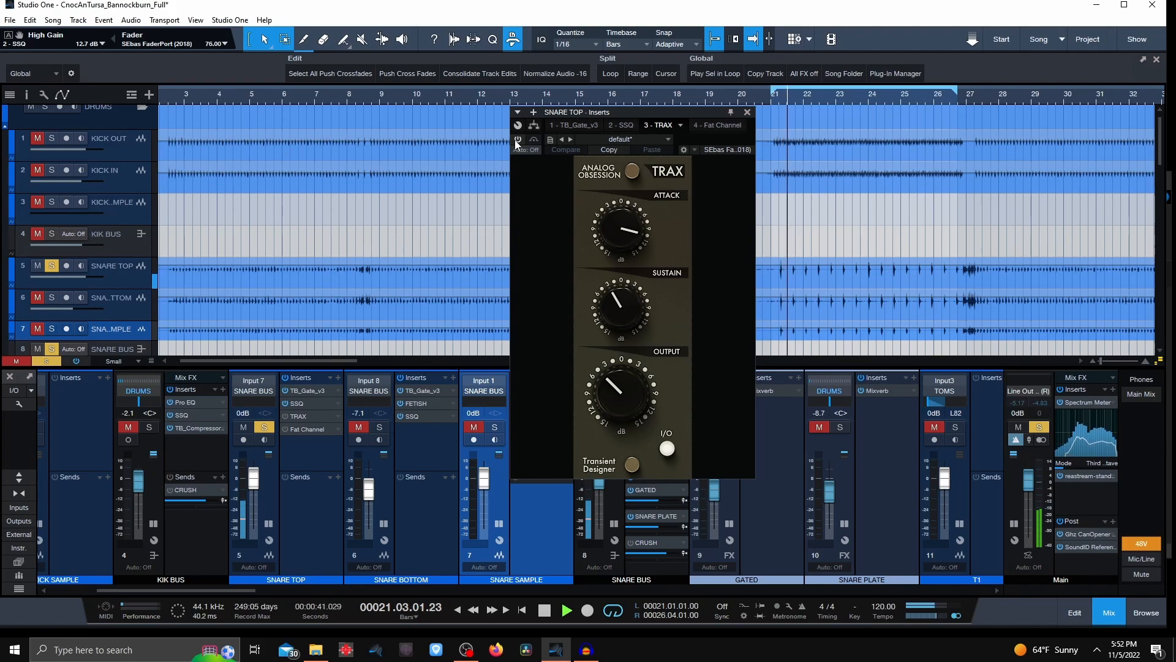
click(518, 139)
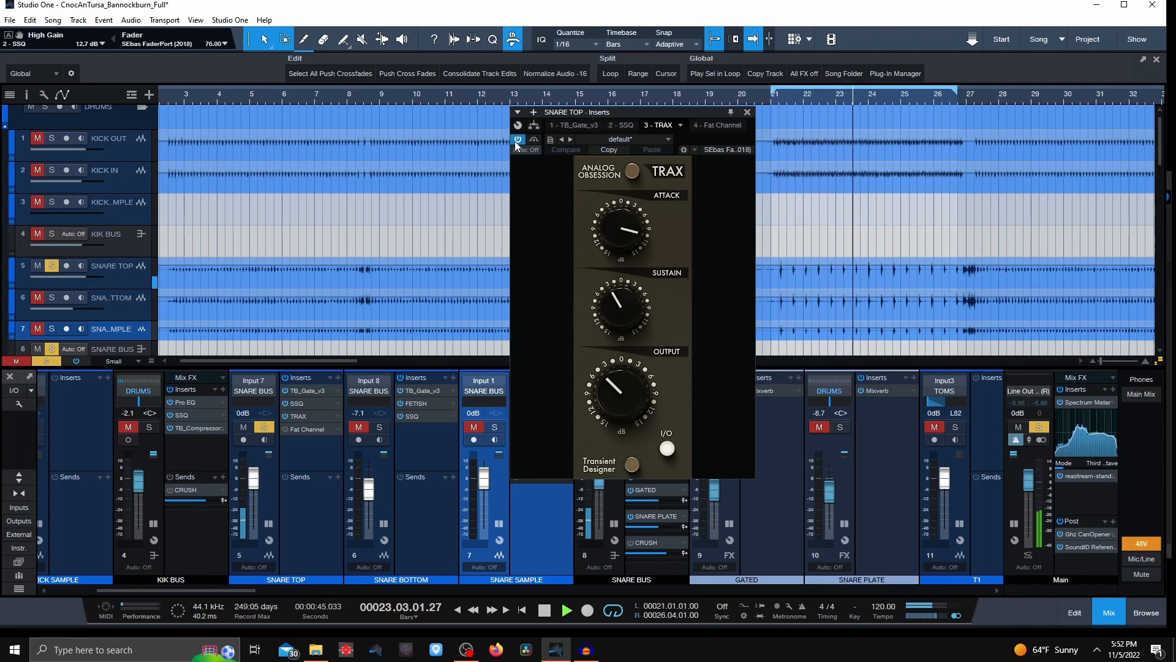
click(517, 141)
click(517, 142)
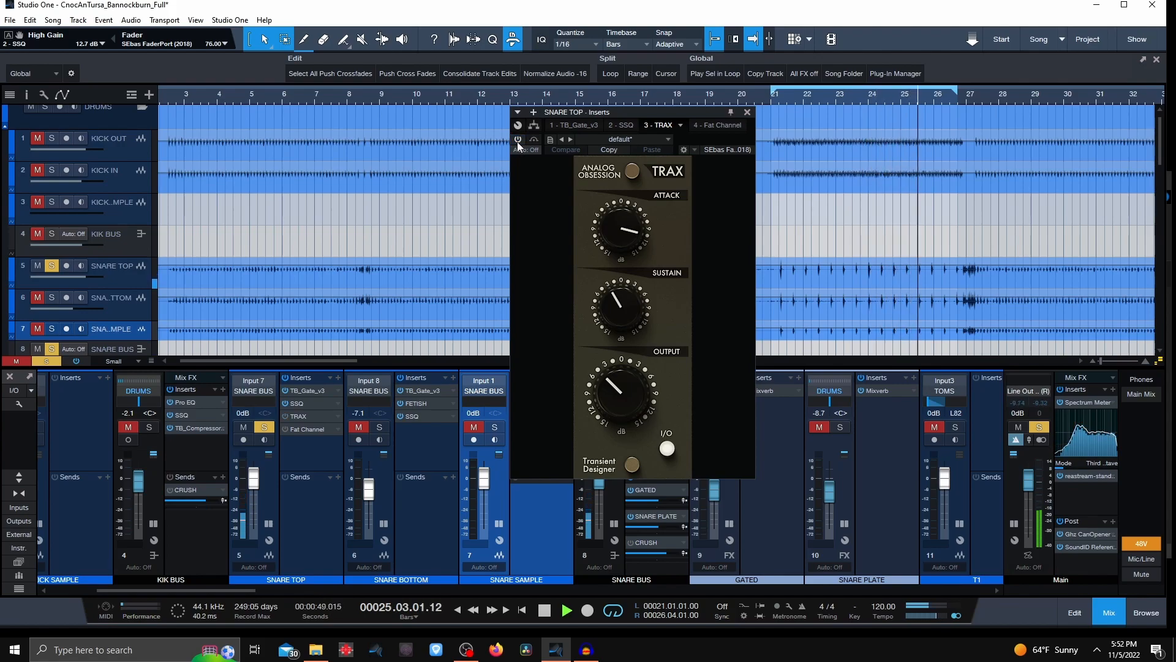
key(space)
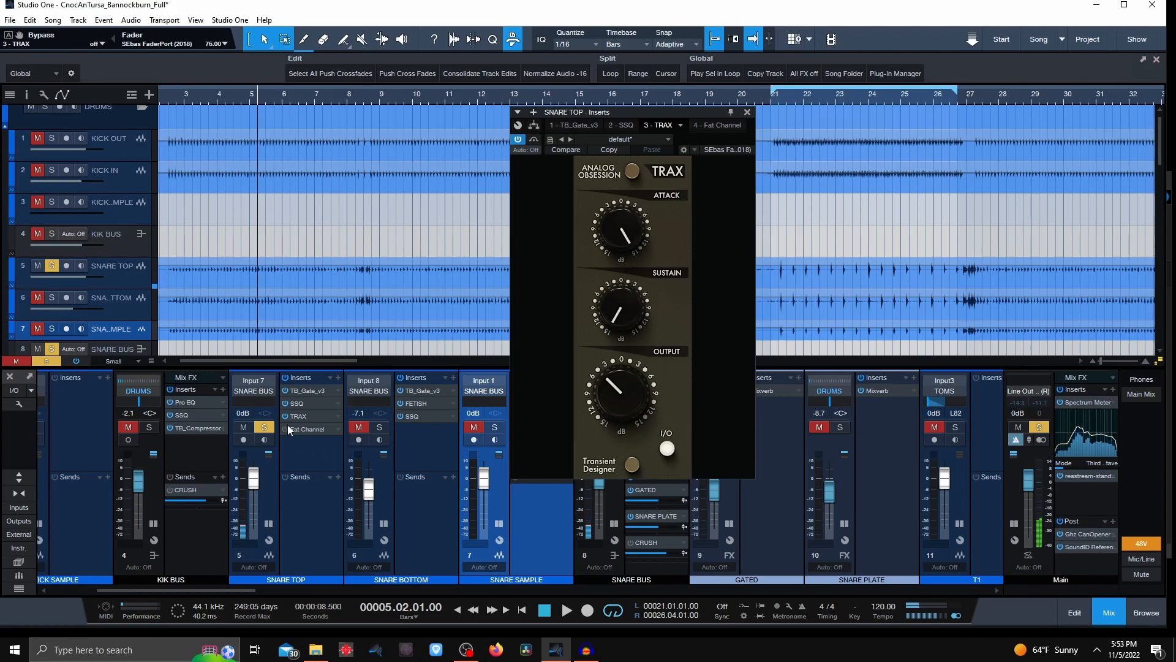
Activate Fat Channel on SNARE TOP and, during playback, set its compressor input to -21.72 dB and output to -21.00 dB
click(718, 125)
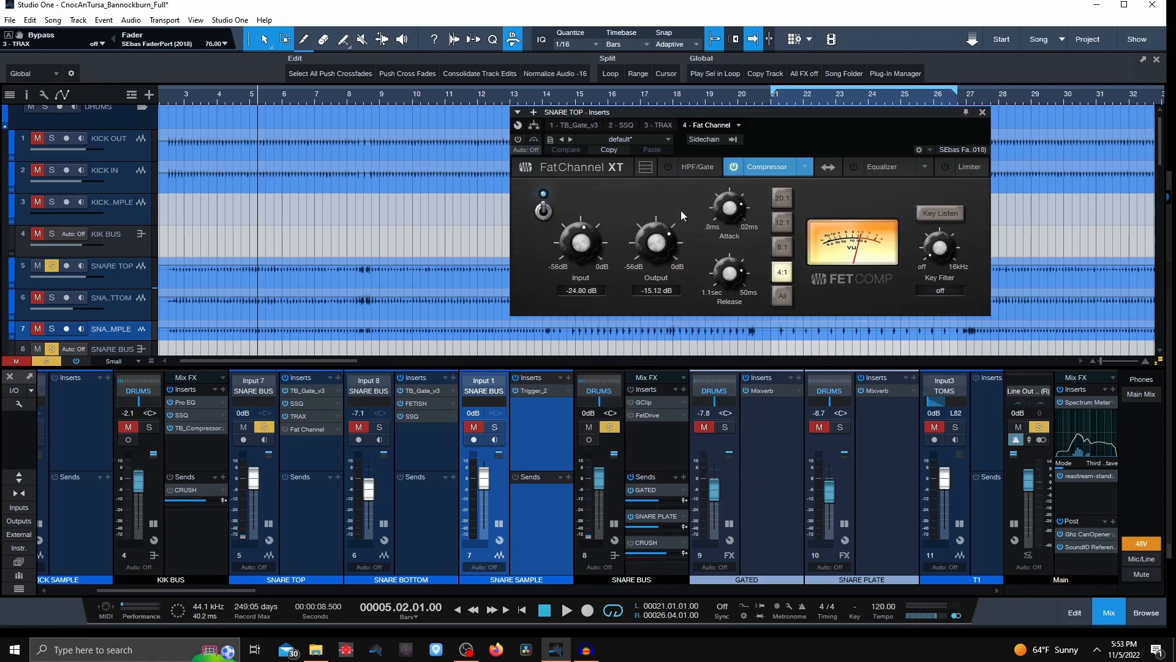
drag(862, 116, 712, 240)
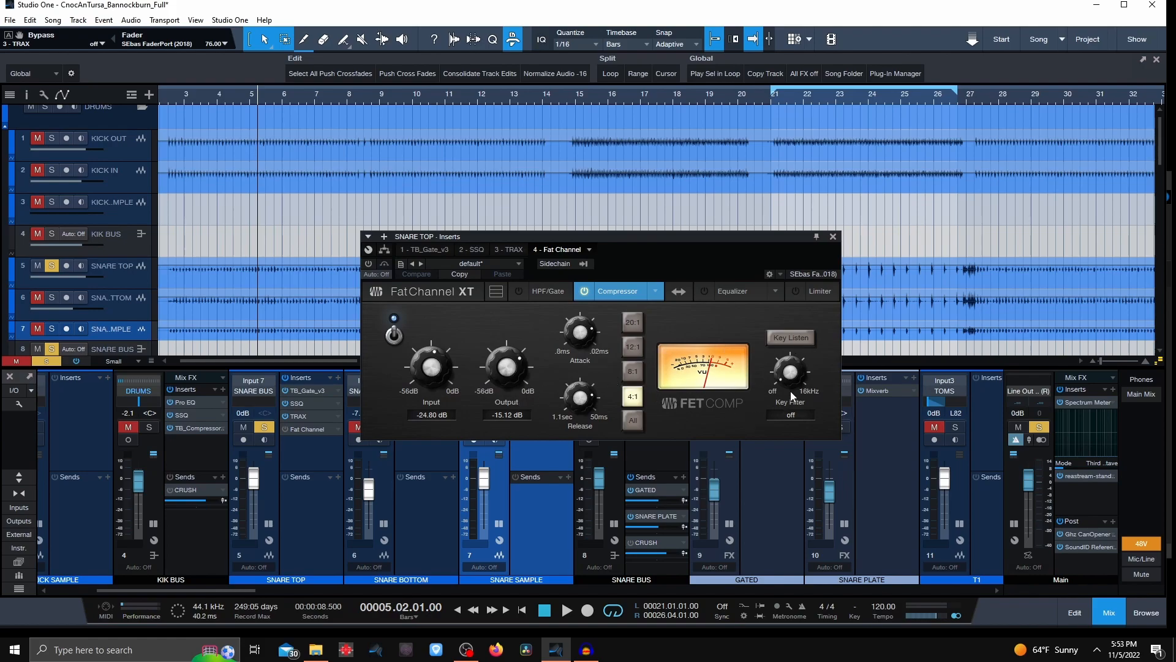
key(space)
click(369, 262)
drag(494, 369, 437, 358)
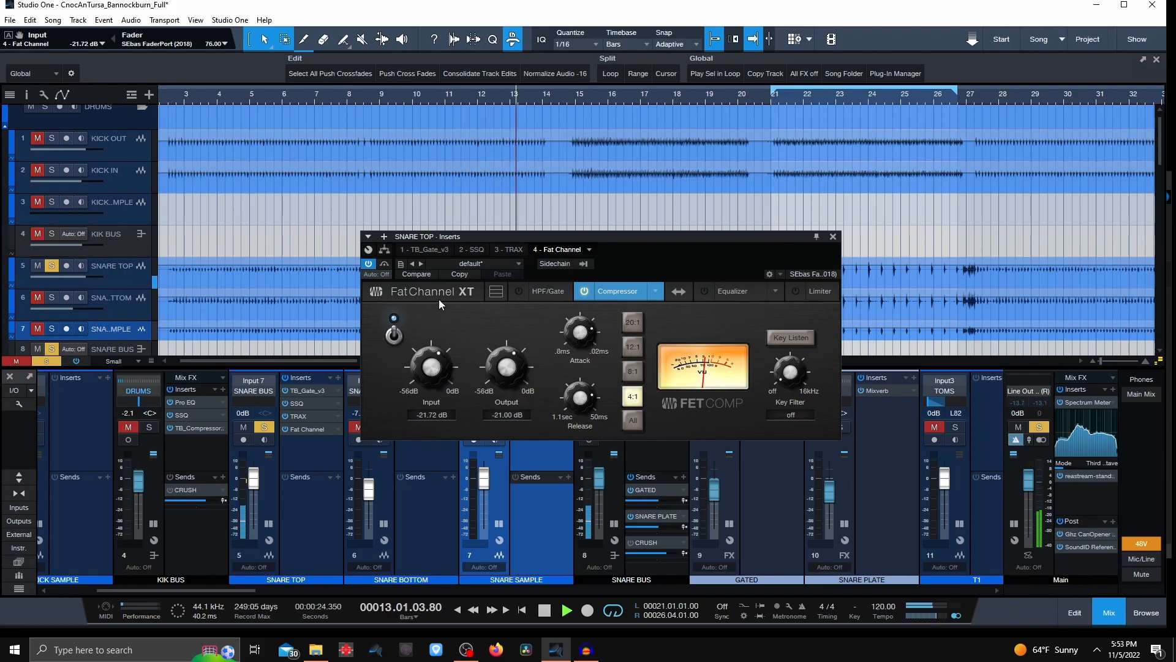
Compare the snare with and without the Fat Channel compressor by switching it off and on during playback
click(394, 335)
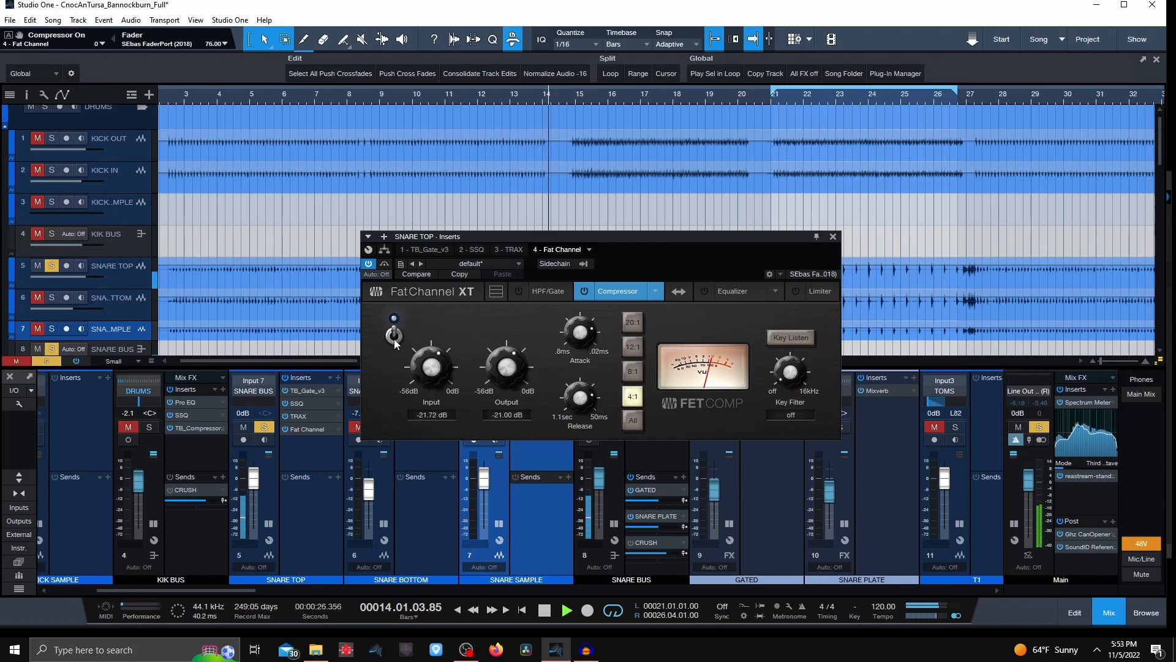
click(394, 335)
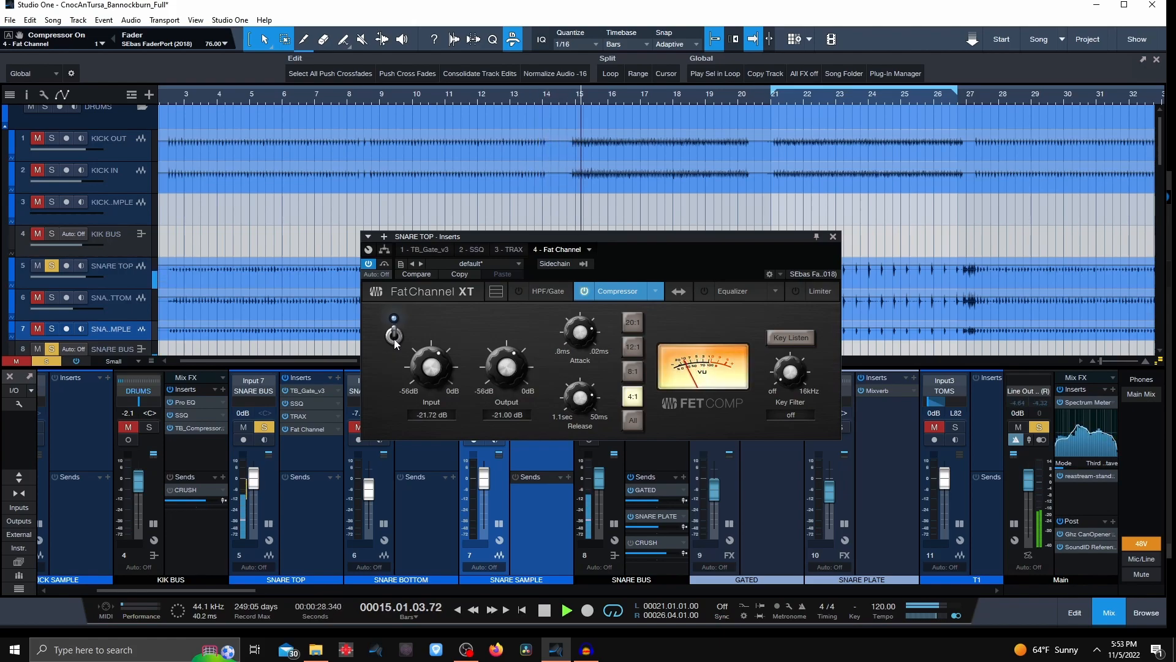
key(space)
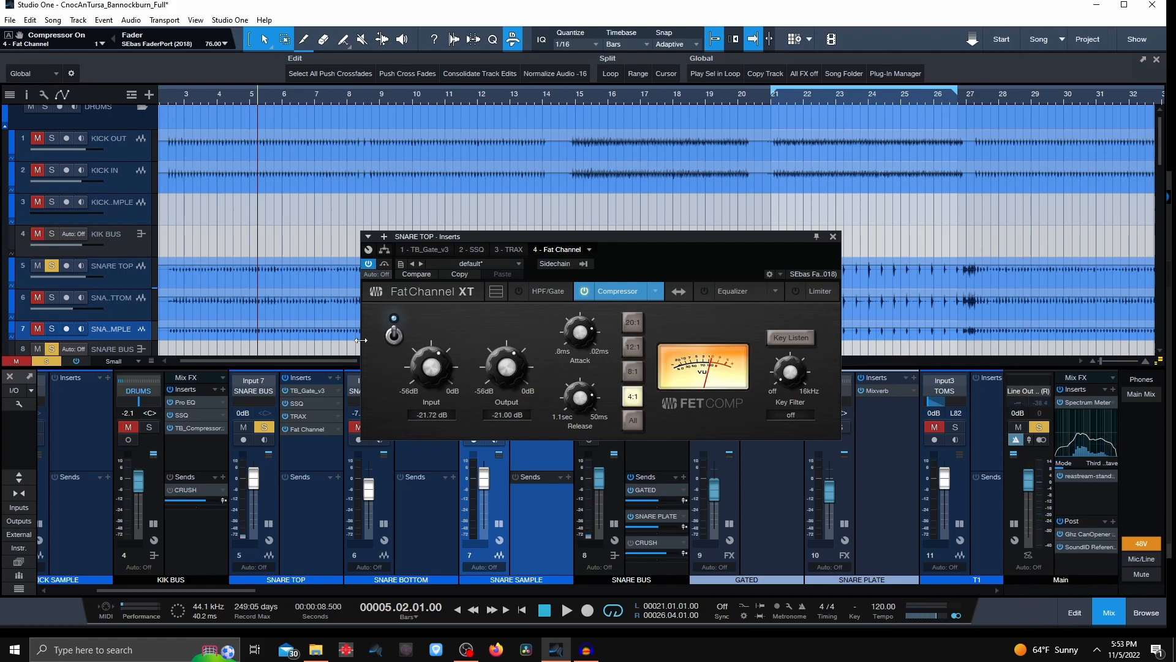
Close Fat Channel, solo the SNARE BOTTOM channel and mute SNARE TOP
click(833, 236)
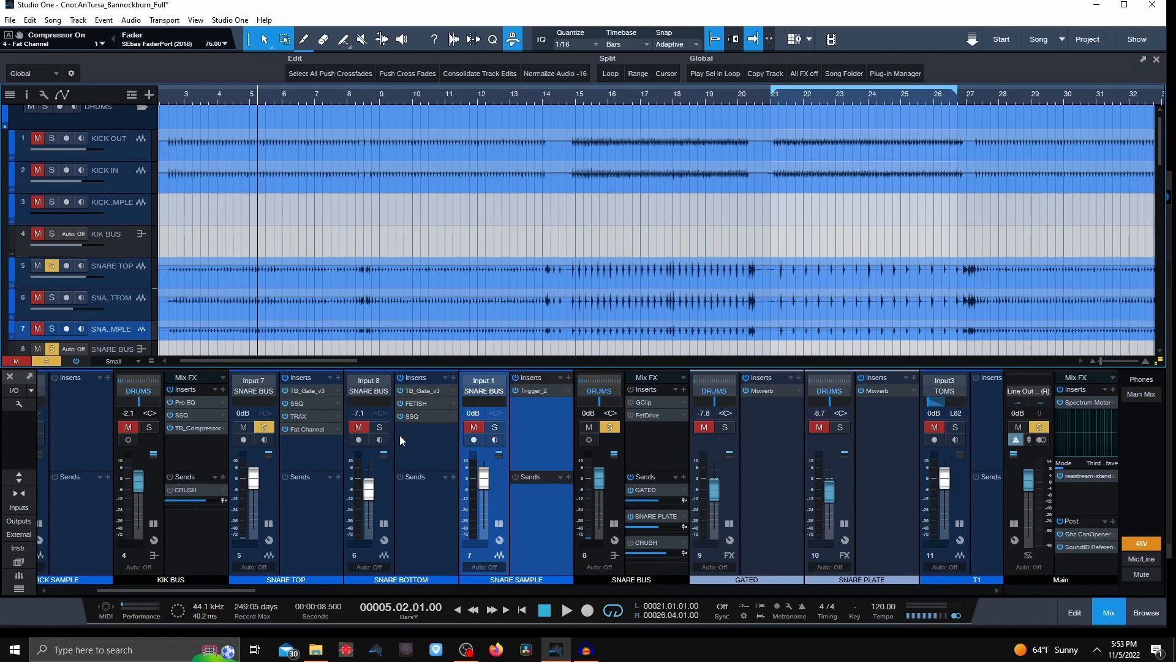
click(380, 427)
click(246, 427)
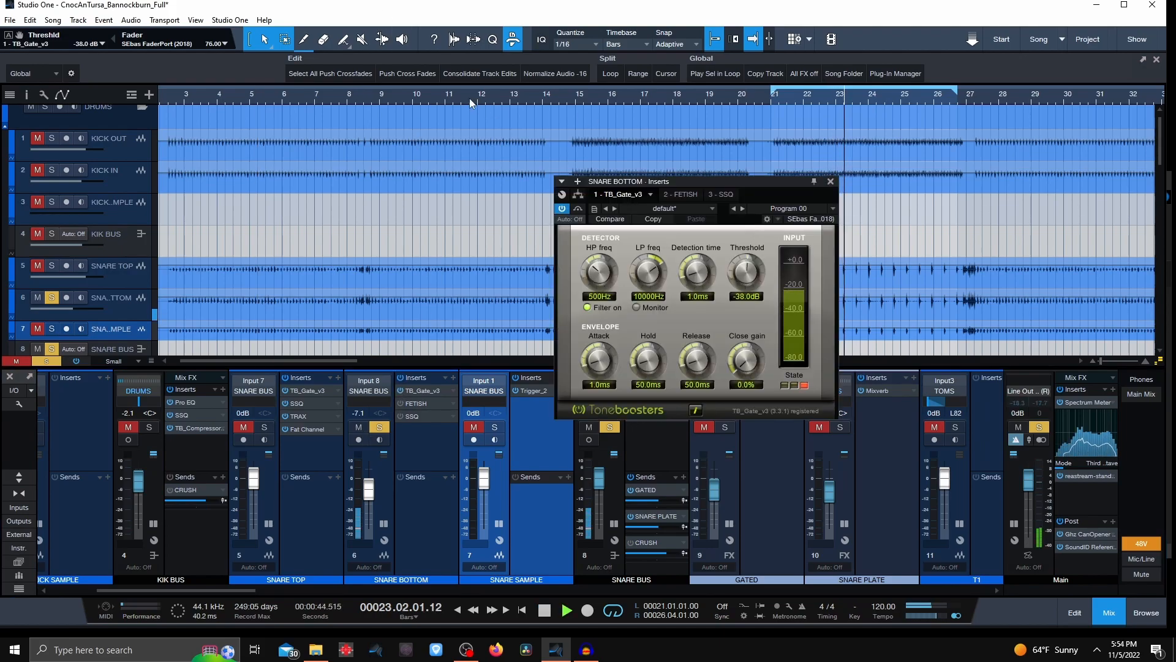
Audition the gated SNARE BOTTOM from about bar 12 and again from about bar 23, and stop playback
click(469, 98)
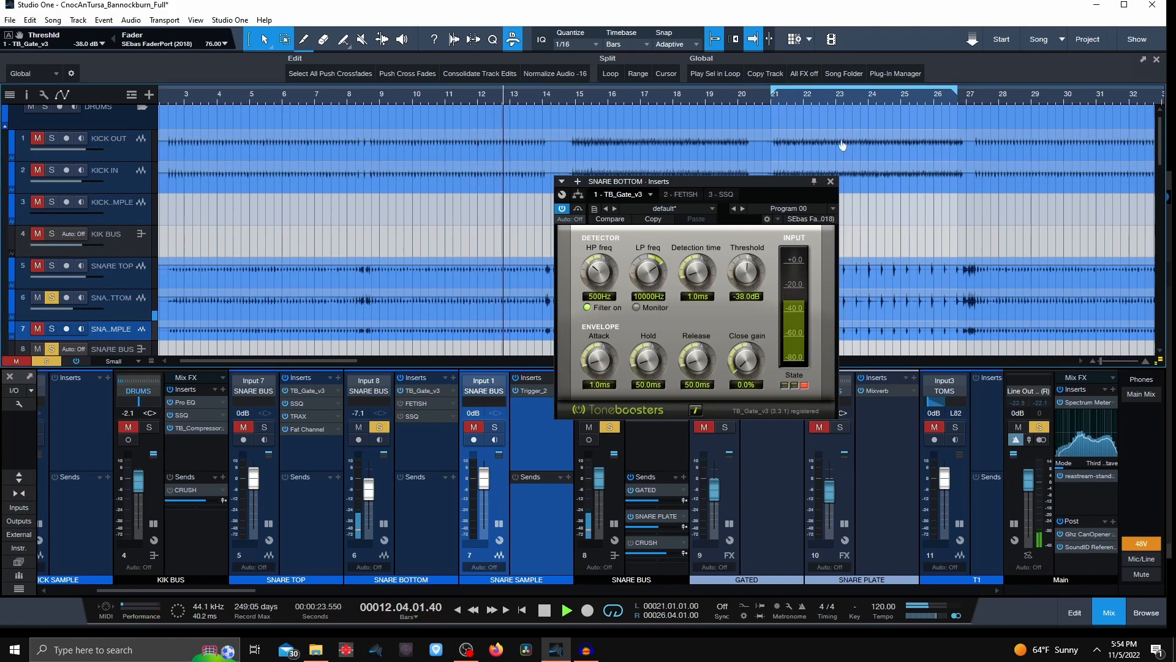
click(831, 98)
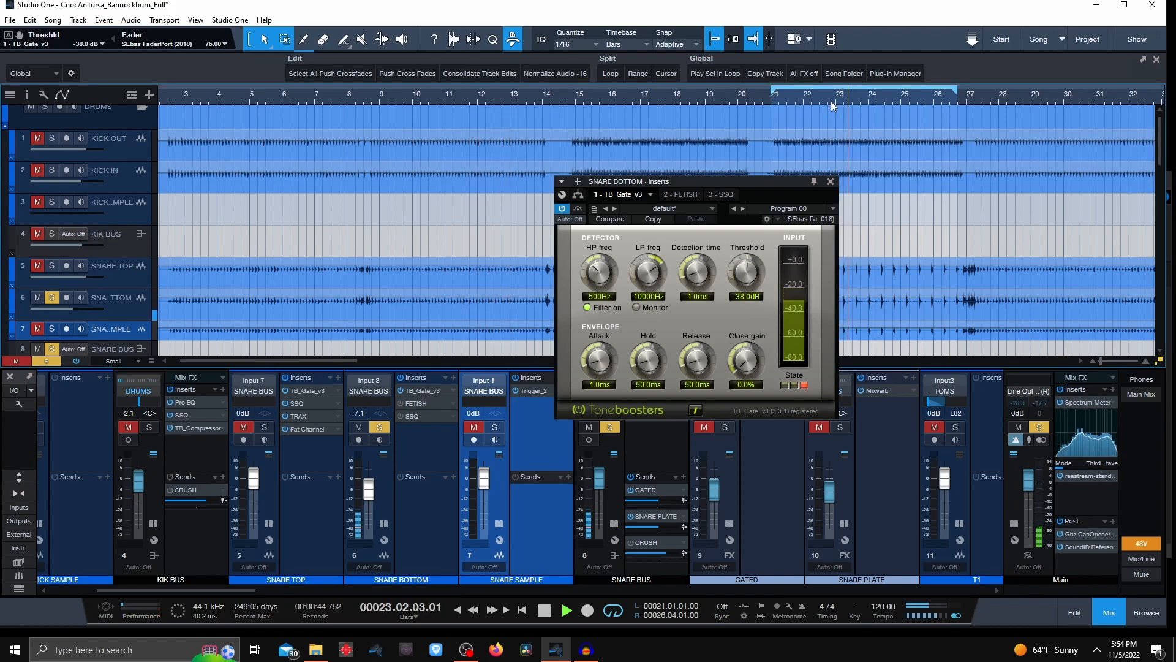
key(space)
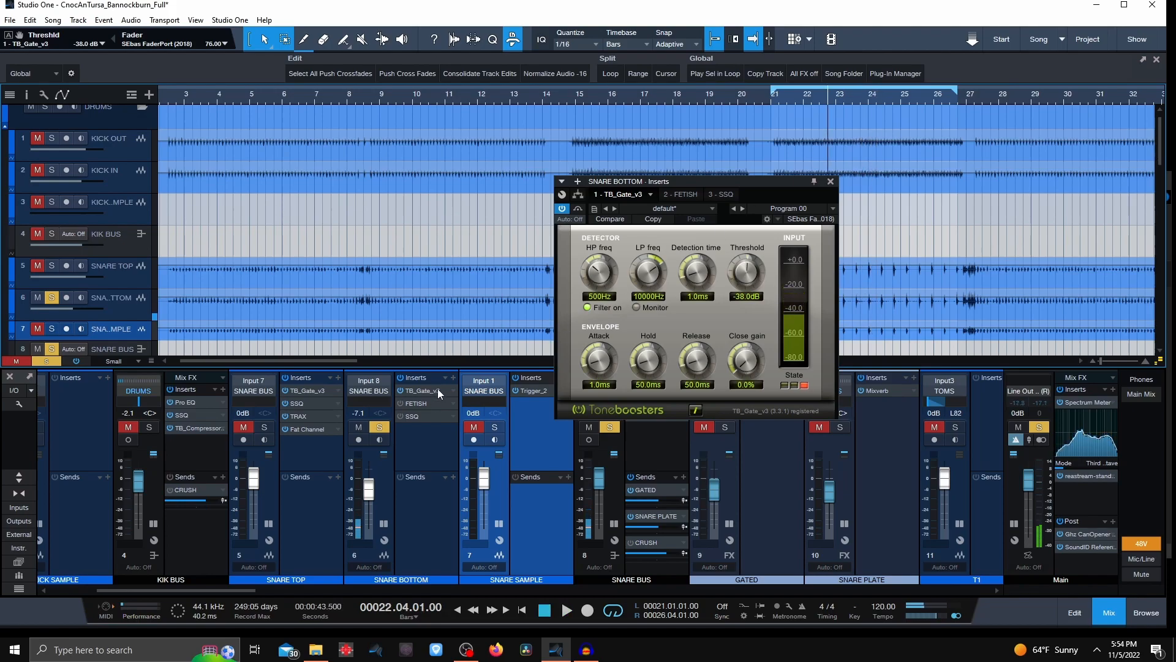
Activate the FETISH compressor on SNARE BOTTOM and raise its output to 19.5 dB while the loop plays
click(411, 403)
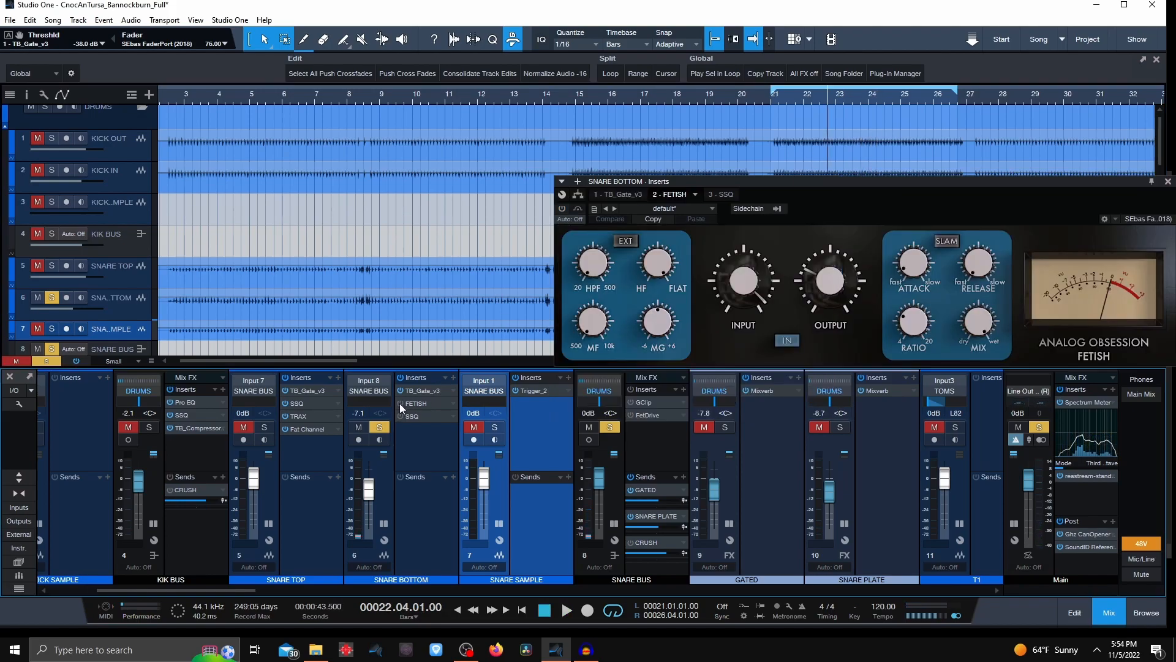
drag(1007, 182, 755, 248)
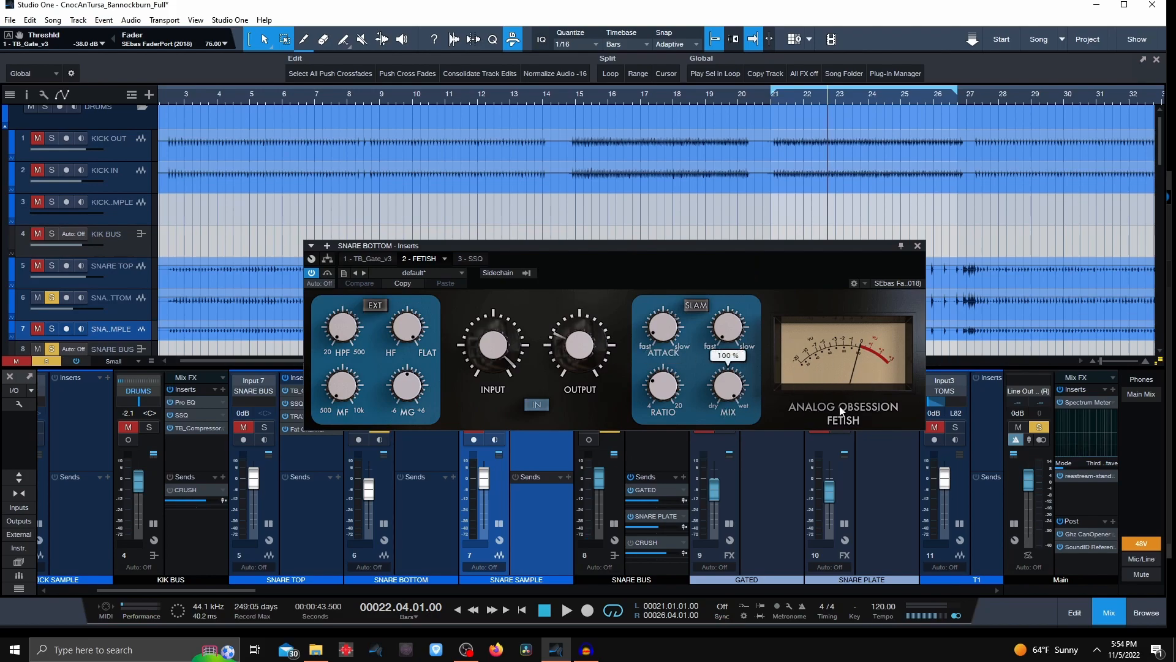
mouse_move(702, 327)
key(space)
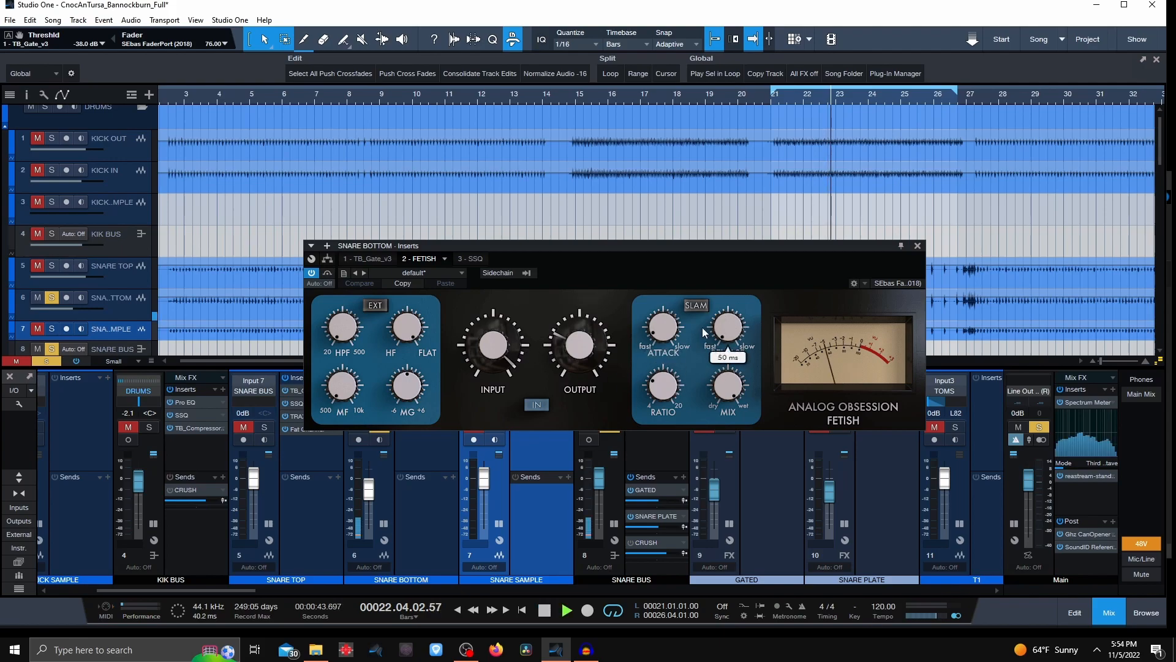
mouse_move(601, 365)
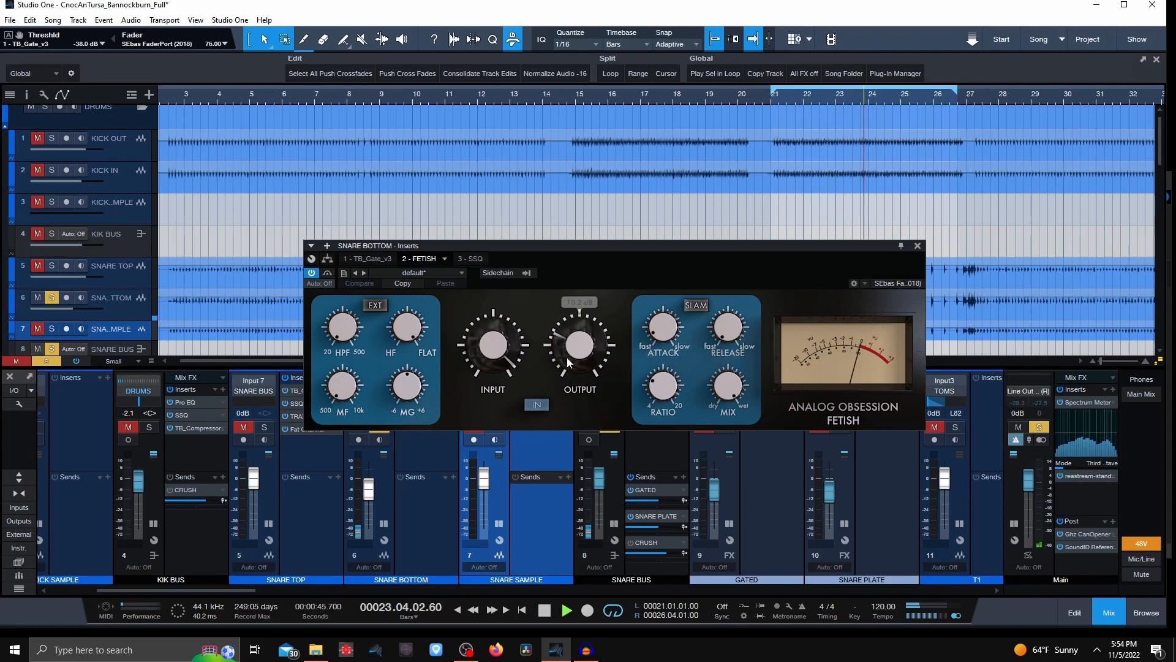
drag(601, 365, 601, 282)
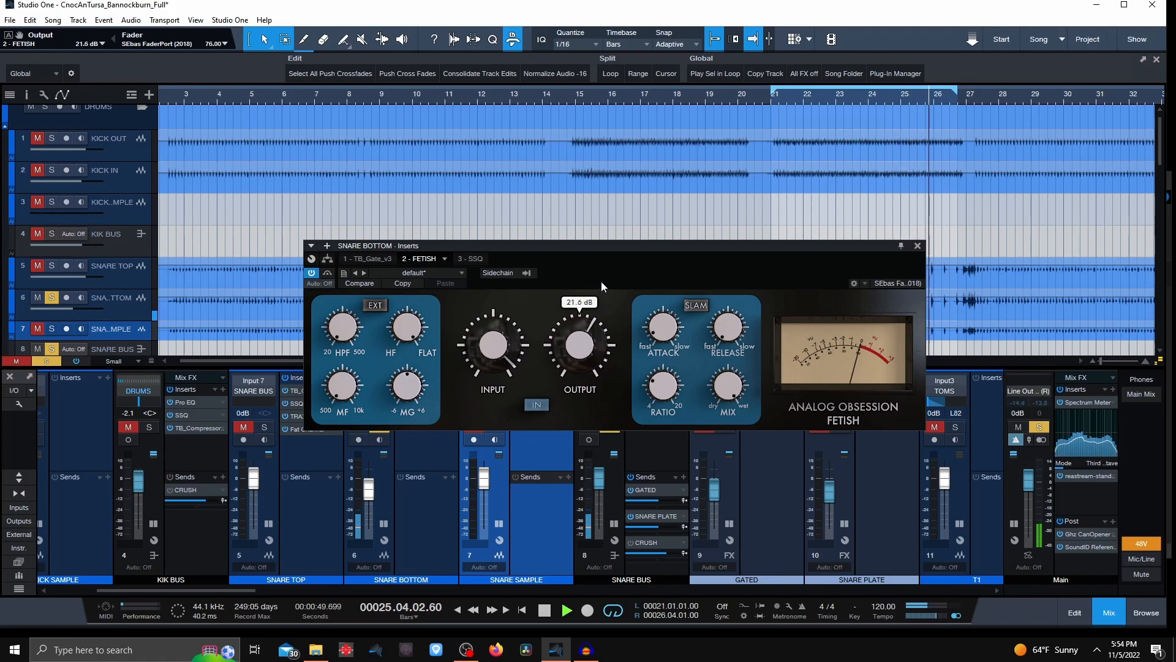
drag(602, 281, 596, 300)
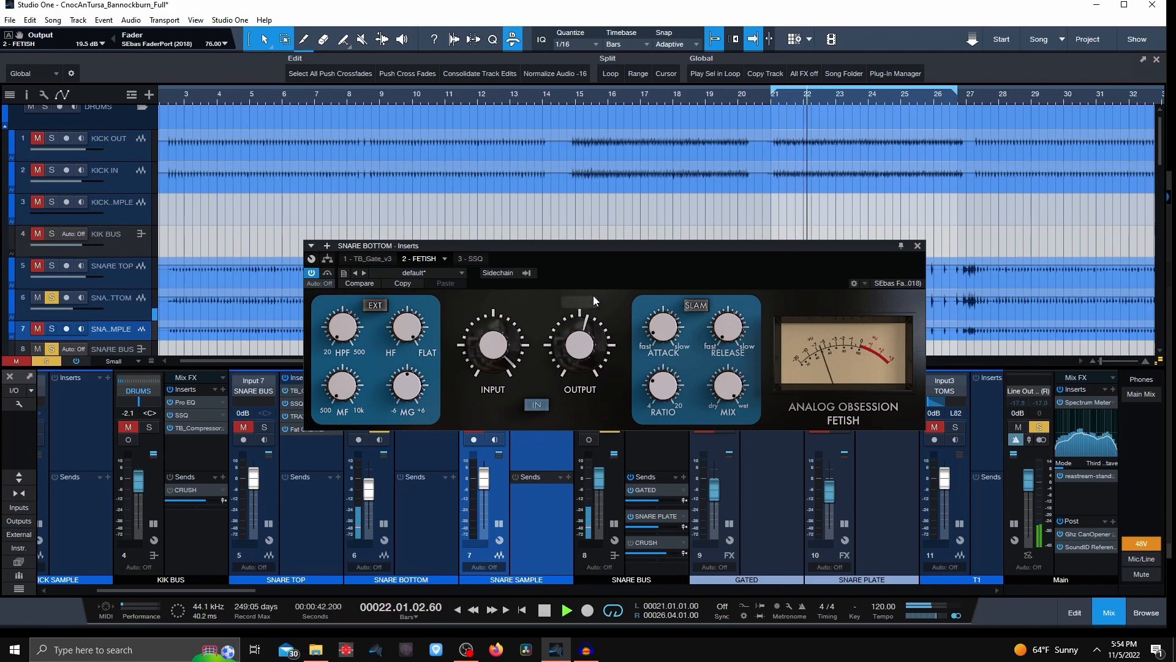
Audition the FETISH attack and release on SNARE BOTTOM, keeping the release at its fastest setting of 50 ms
mouse_move(601, 328)
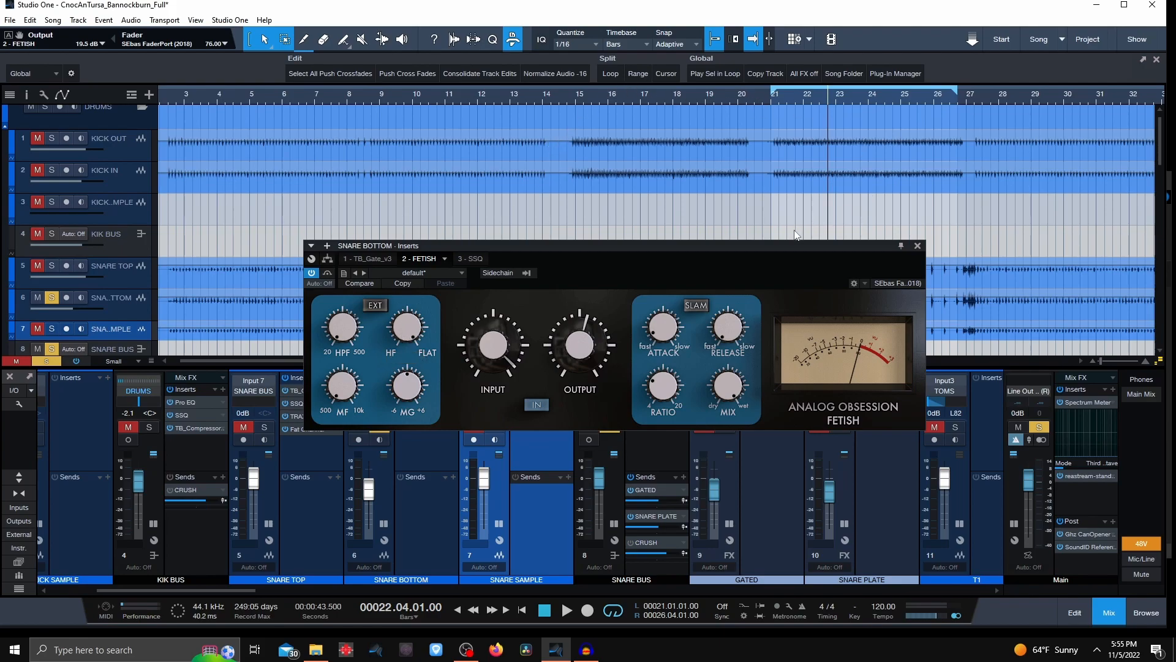
key(space)
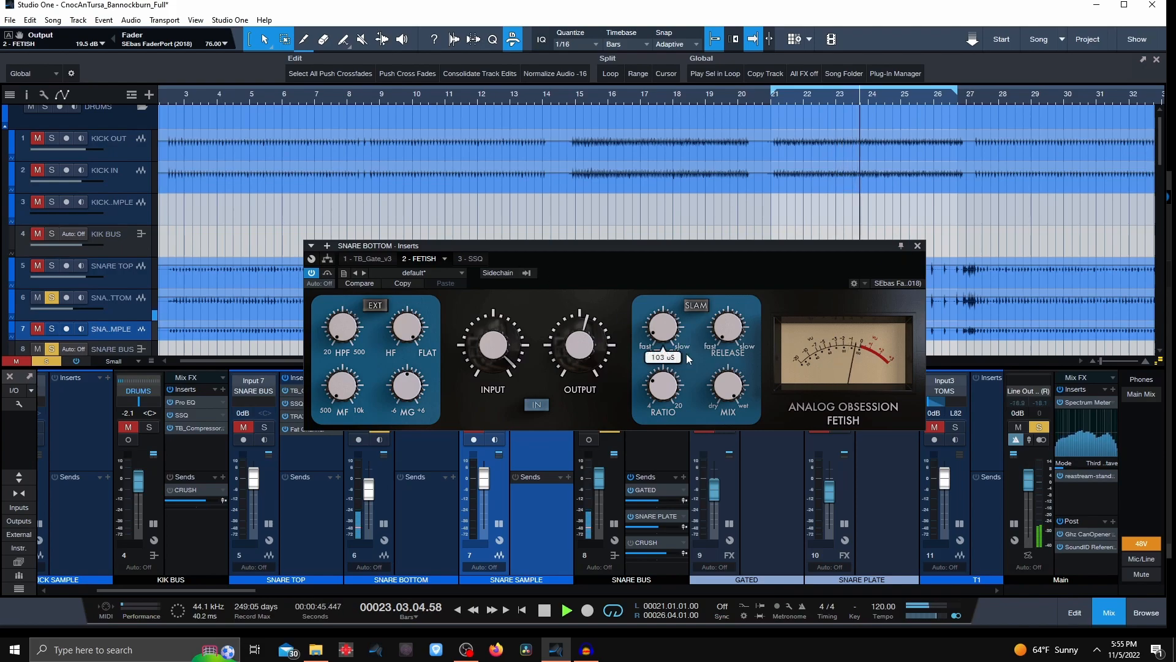
key(space)
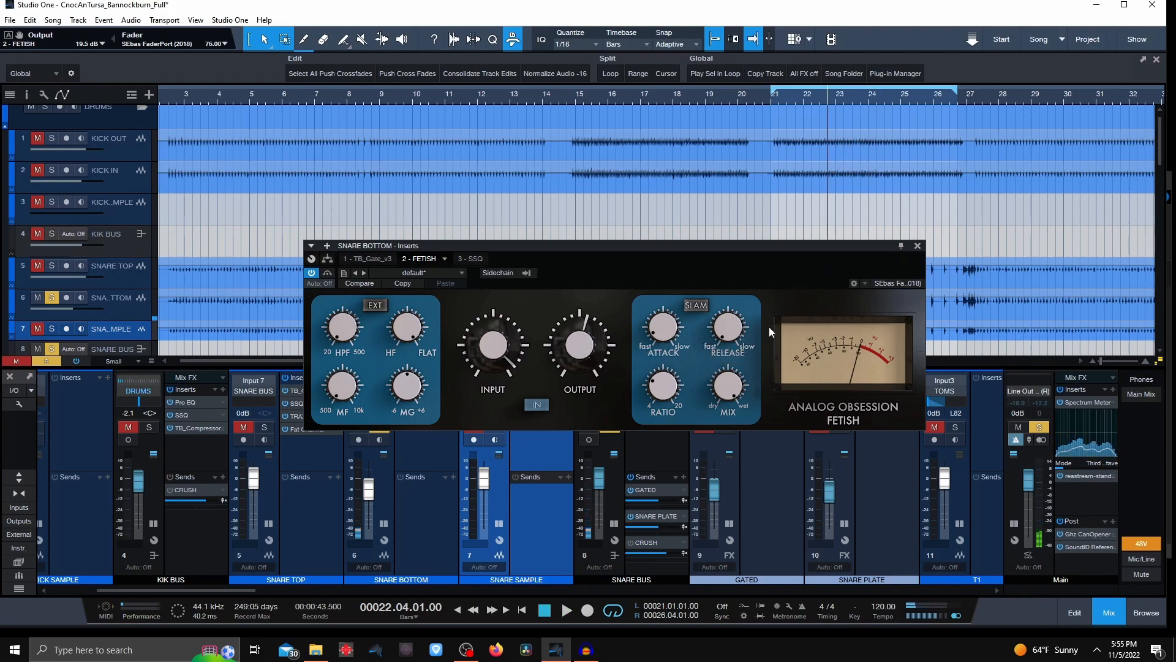
mouse_move(725, 328)
drag(724, 324, 718, 495)
key(space)
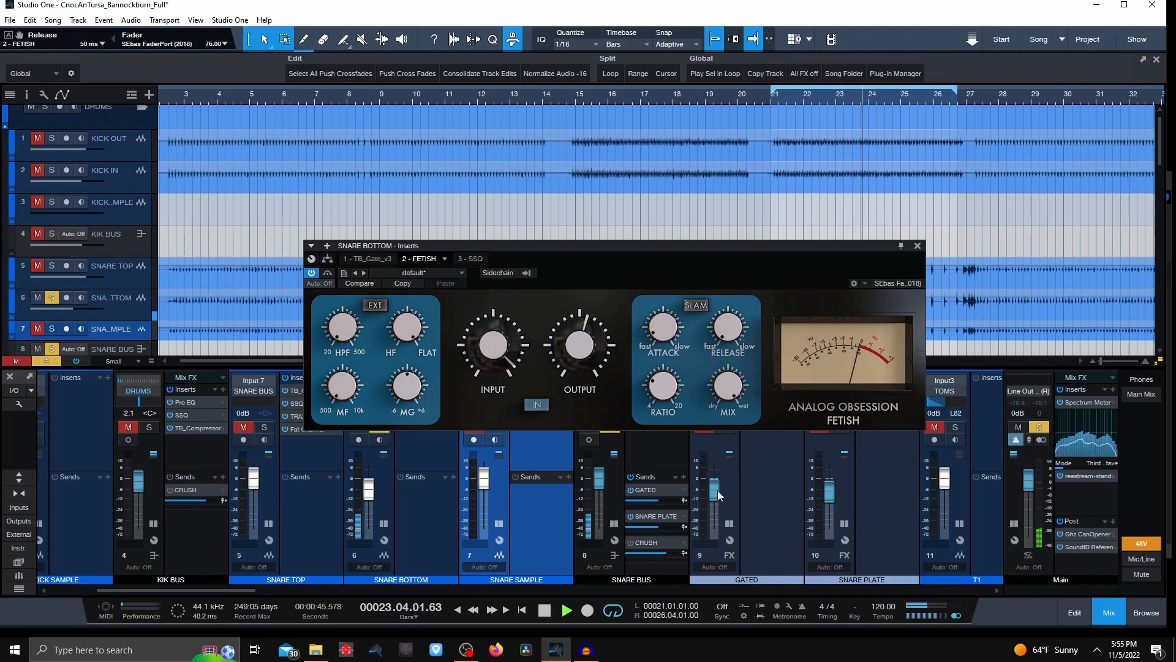
key(space)
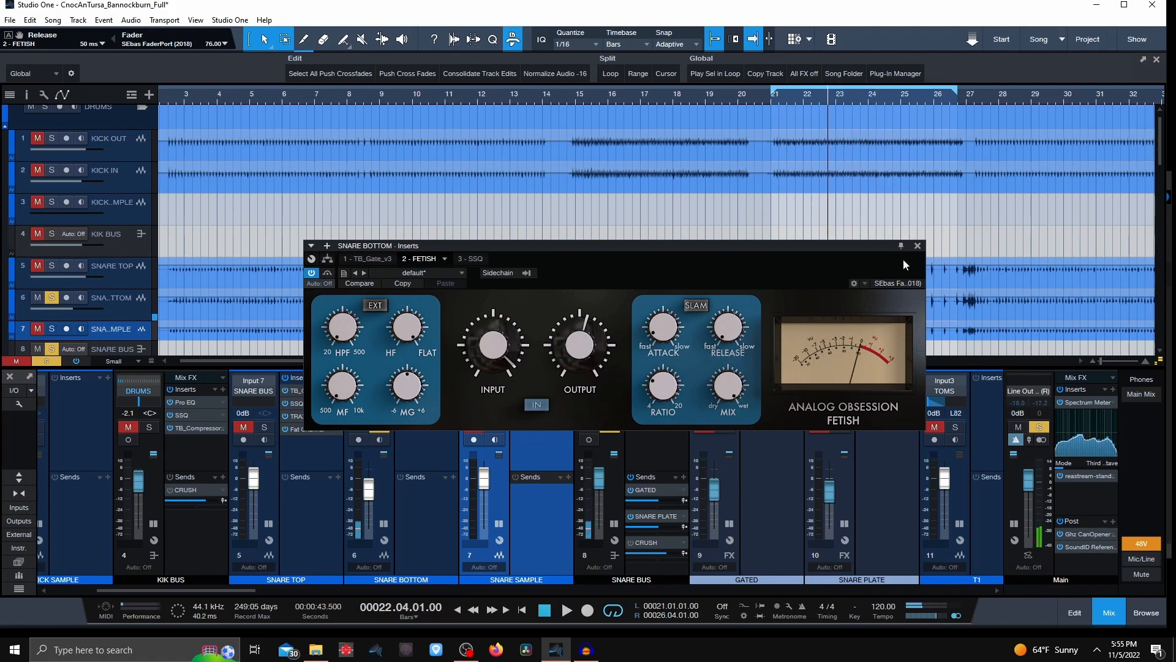
Close FETISH, solo SNARE TOP together with SNARE BOTTOM, and lower the SNARE BOTTOM fader to -12.3 dB during playback
click(917, 245)
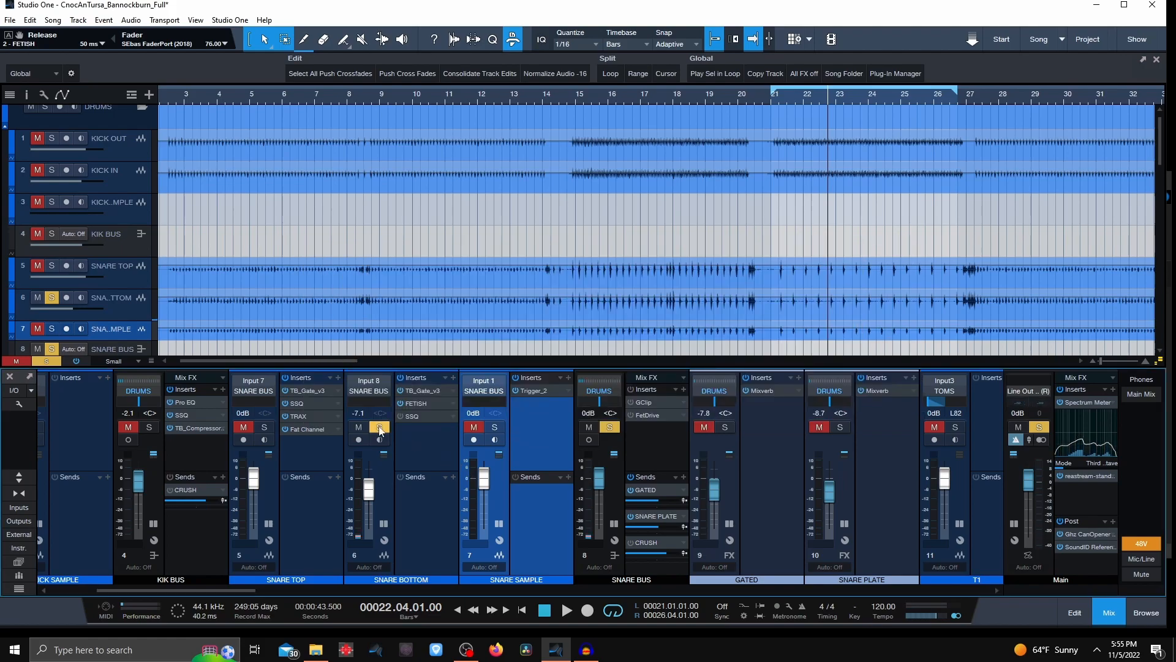
click(244, 426)
click(264, 426)
drag(371, 496, 429, 519)
key(space)
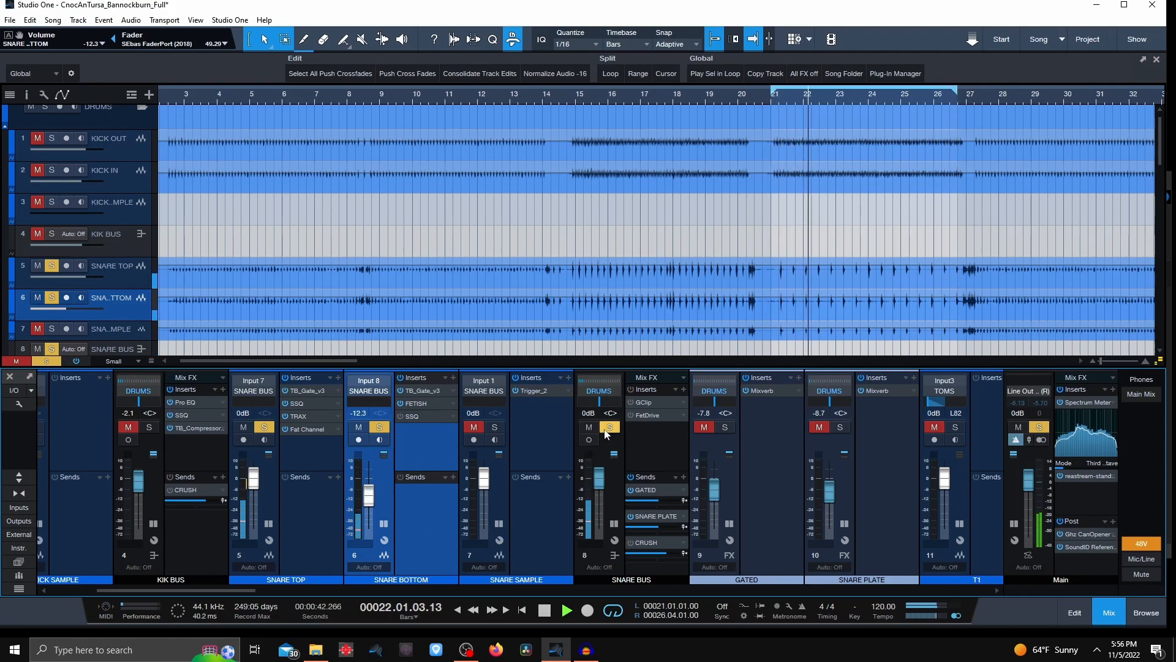
Clear all solos, unmute SNARE TOP and audition the snares within the full mix, including from about bar 10
click(47, 362)
key(space)
key(space)
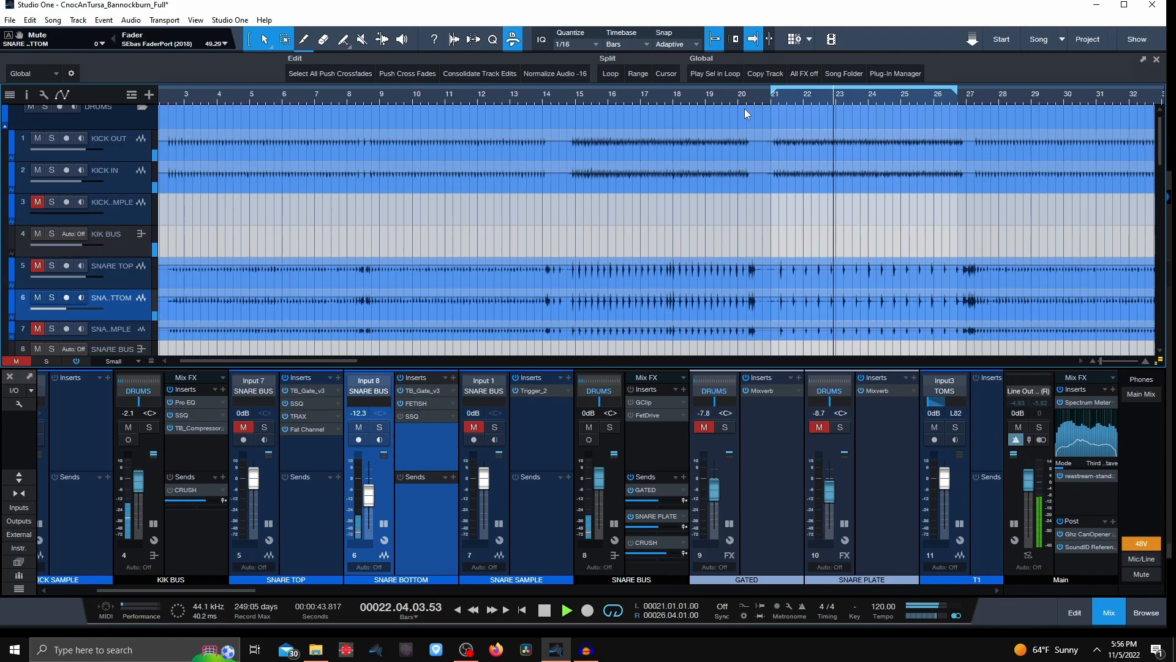
click(243, 427)
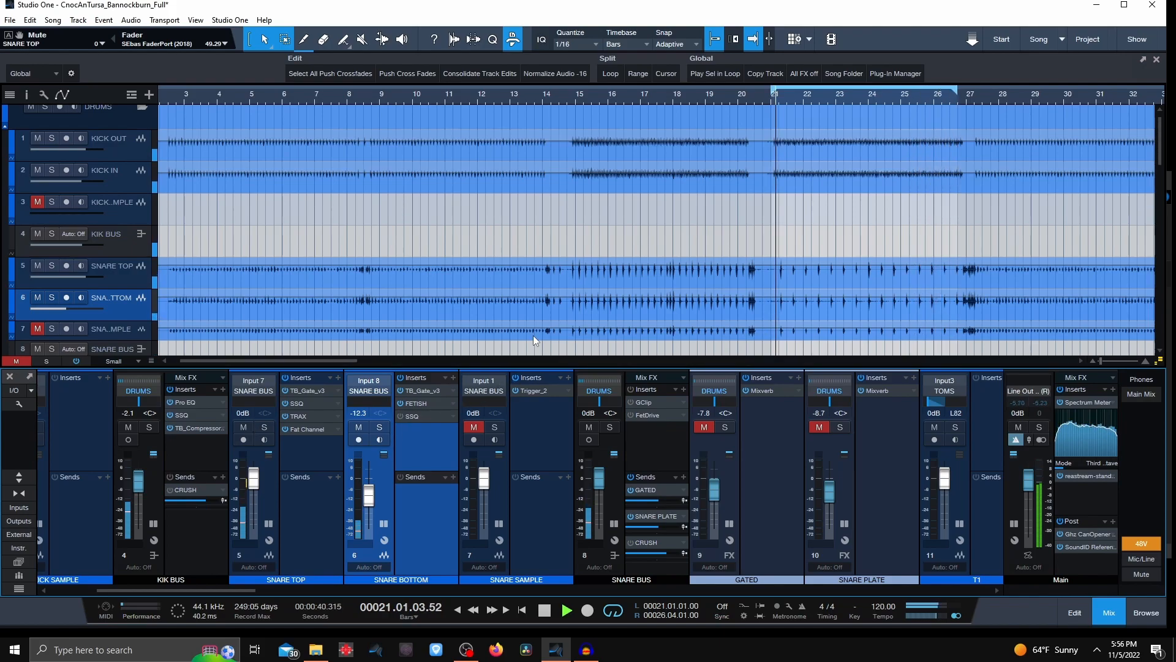
click(428, 98)
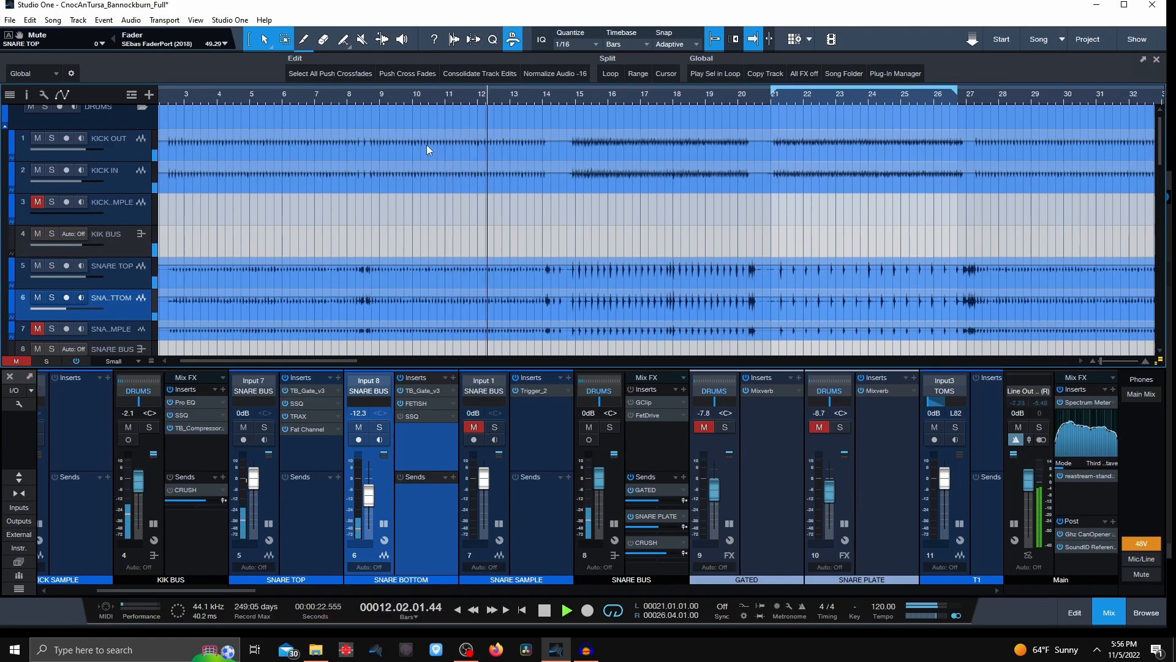
key(space)
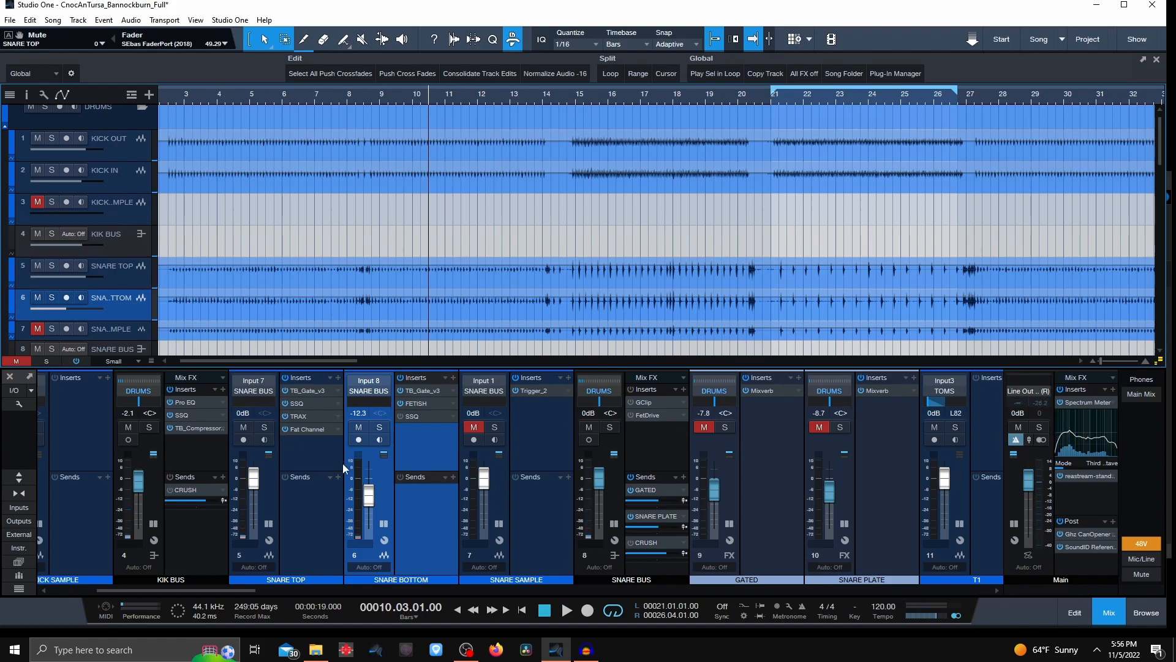
Solo the SNARE BUS, open its GClip insert with the effect activated, and start playback
click(611, 427)
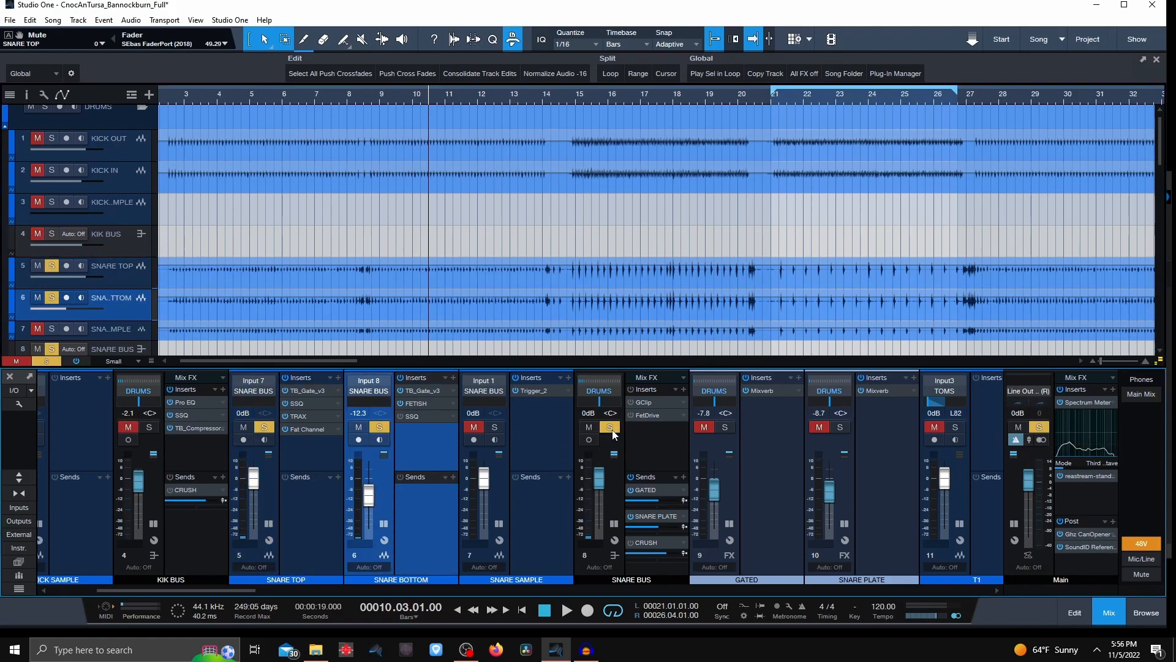
click(653, 401)
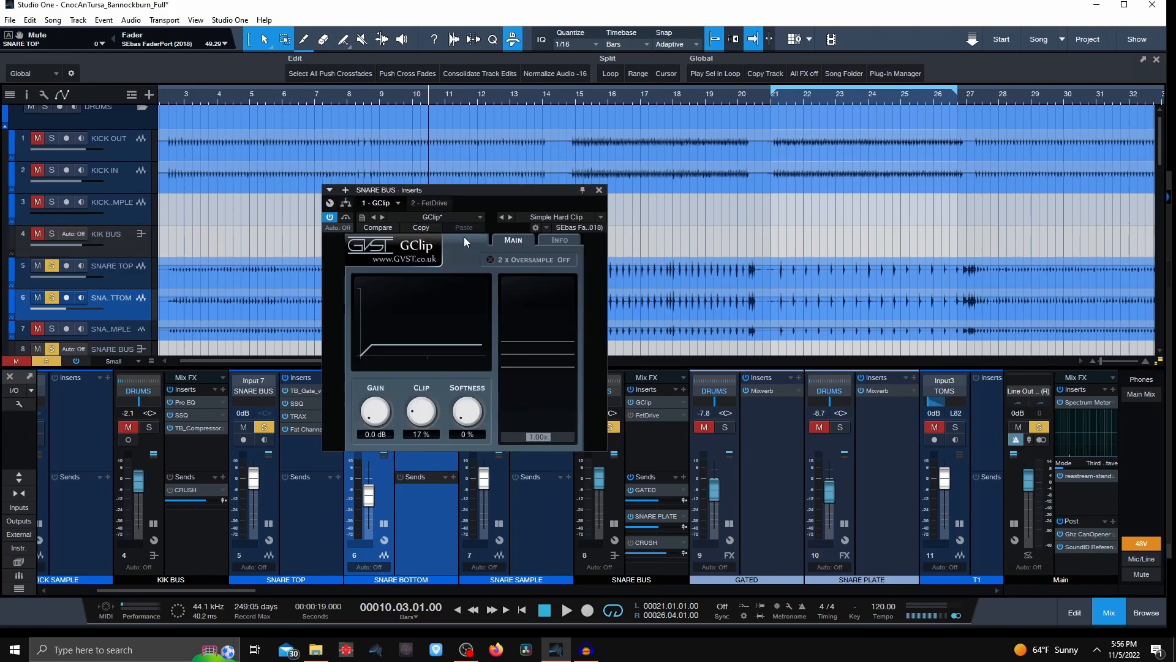
key(space)
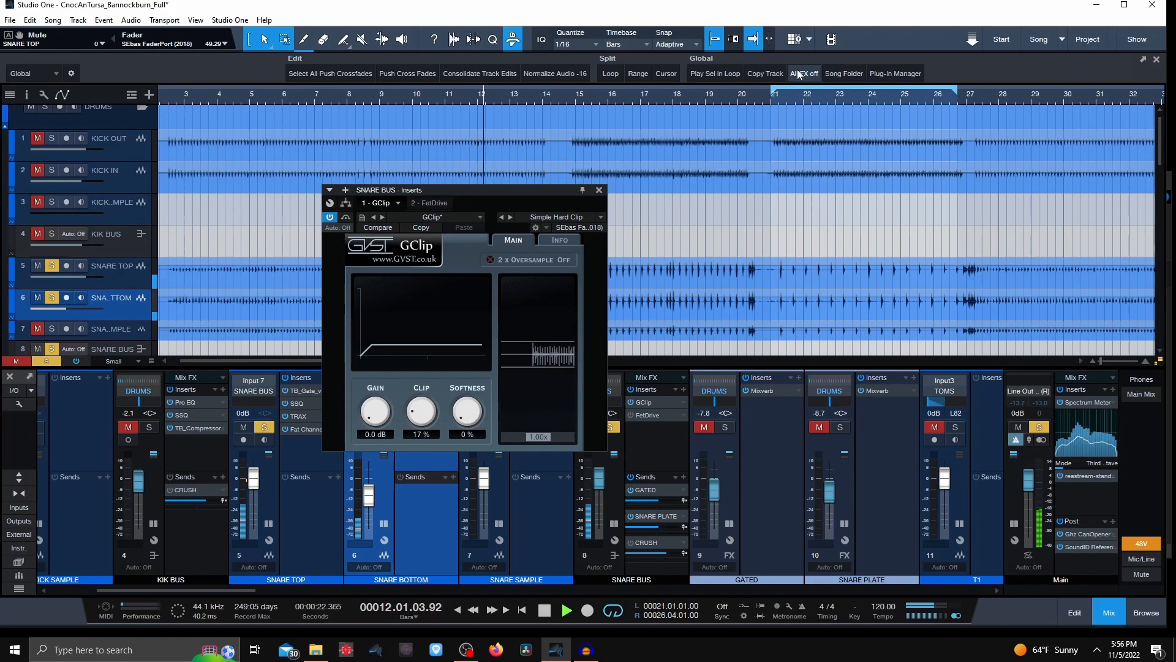
Audition the GClip insert on the soloed SNARE BUS from about bar 21 and turn on its 2x oversampling
click(777, 98)
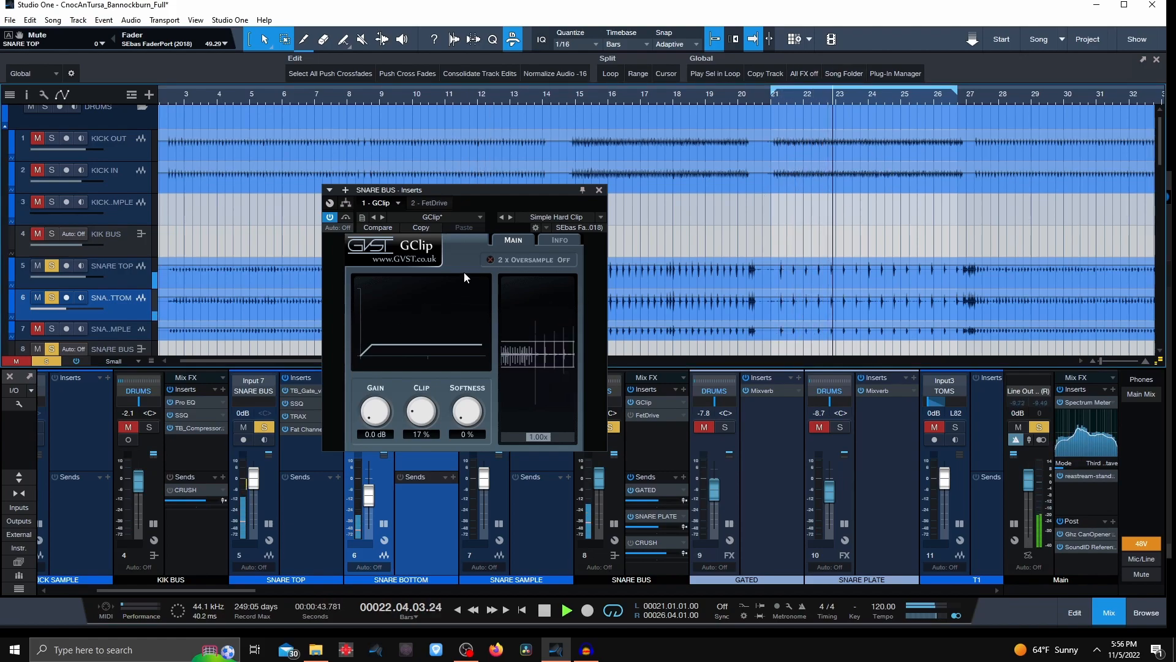
click(487, 259)
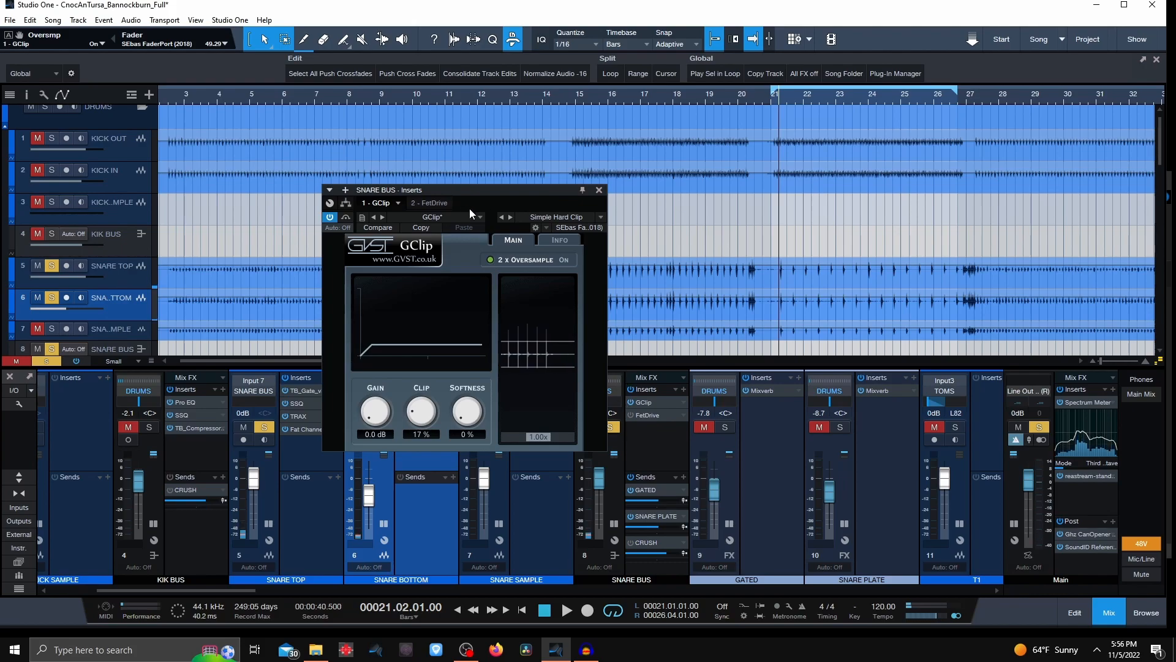
Open FetDrive on the SNARE BUS with the effect activated and compare its bypassed and active sound during playback
click(440, 203)
click(330, 217)
key(space)
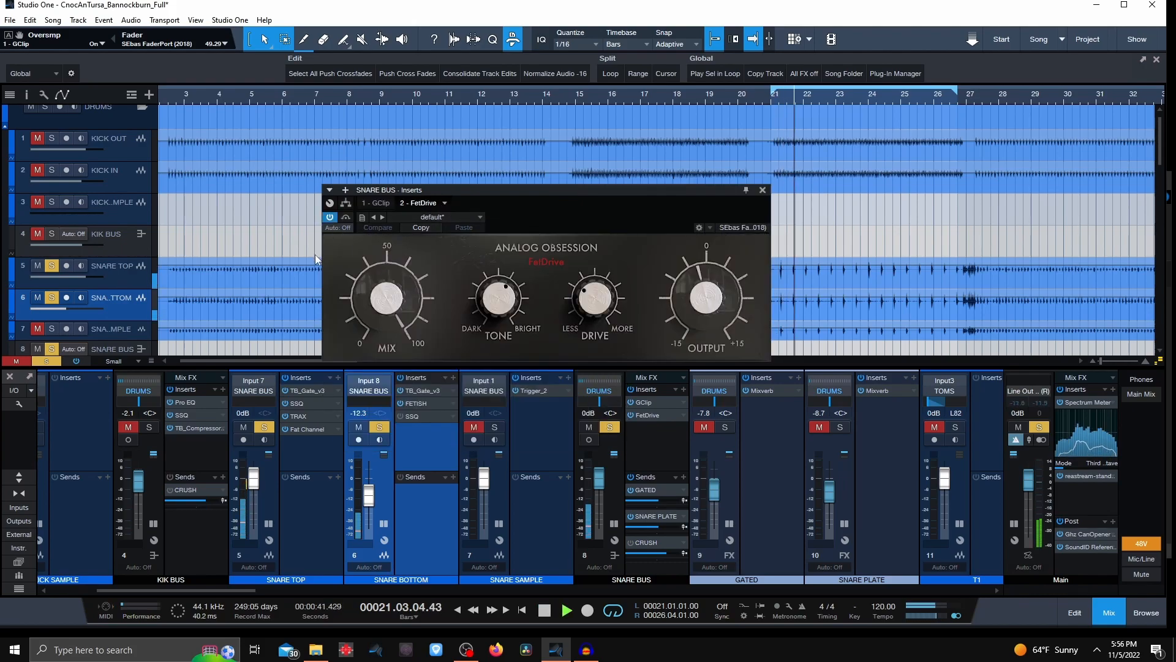
click(346, 217)
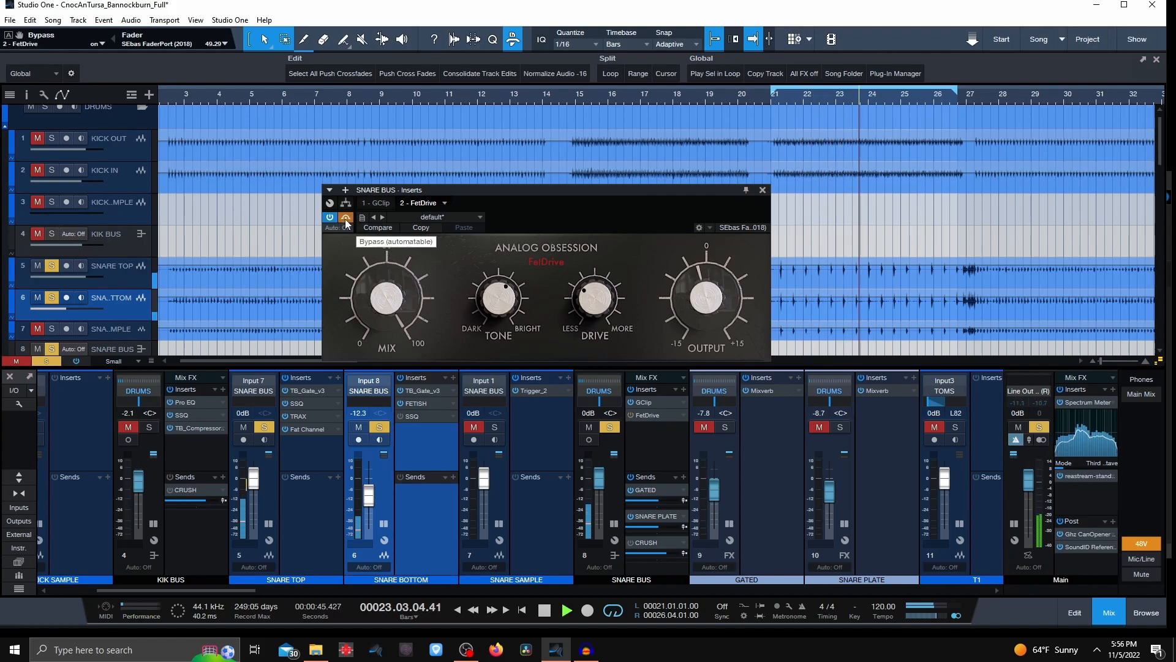
click(345, 218)
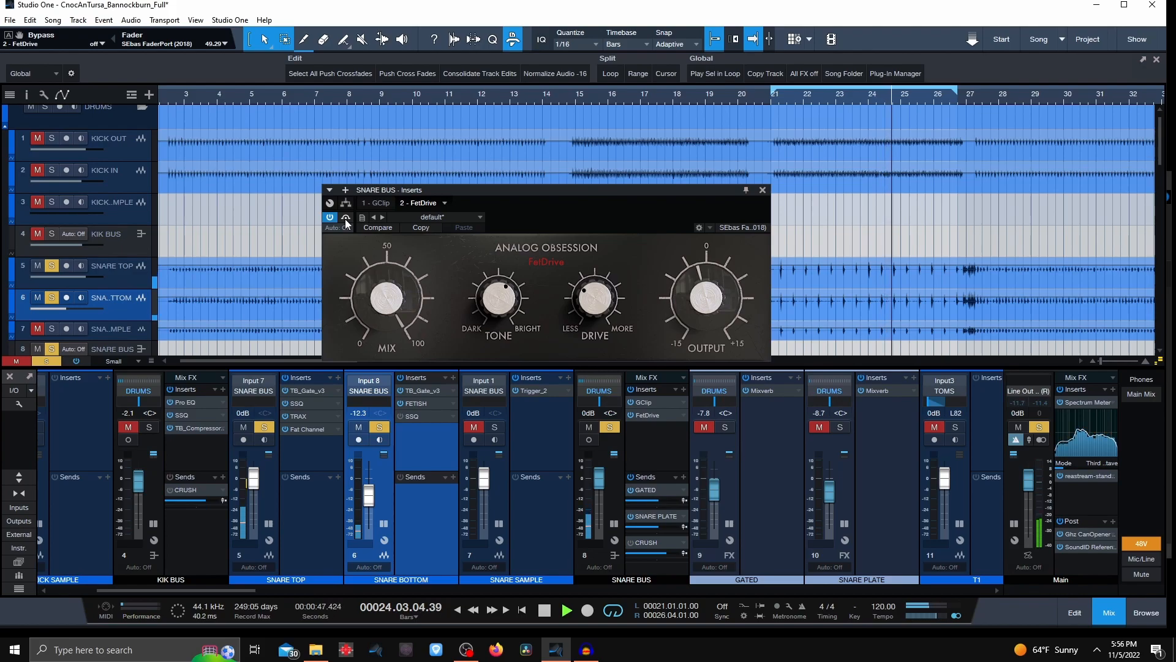
Clear the solos, audition the SNARE BUS in the full mix from about bars 9, 21 and 27, and close FetDrive
click(387, 96)
click(611, 427)
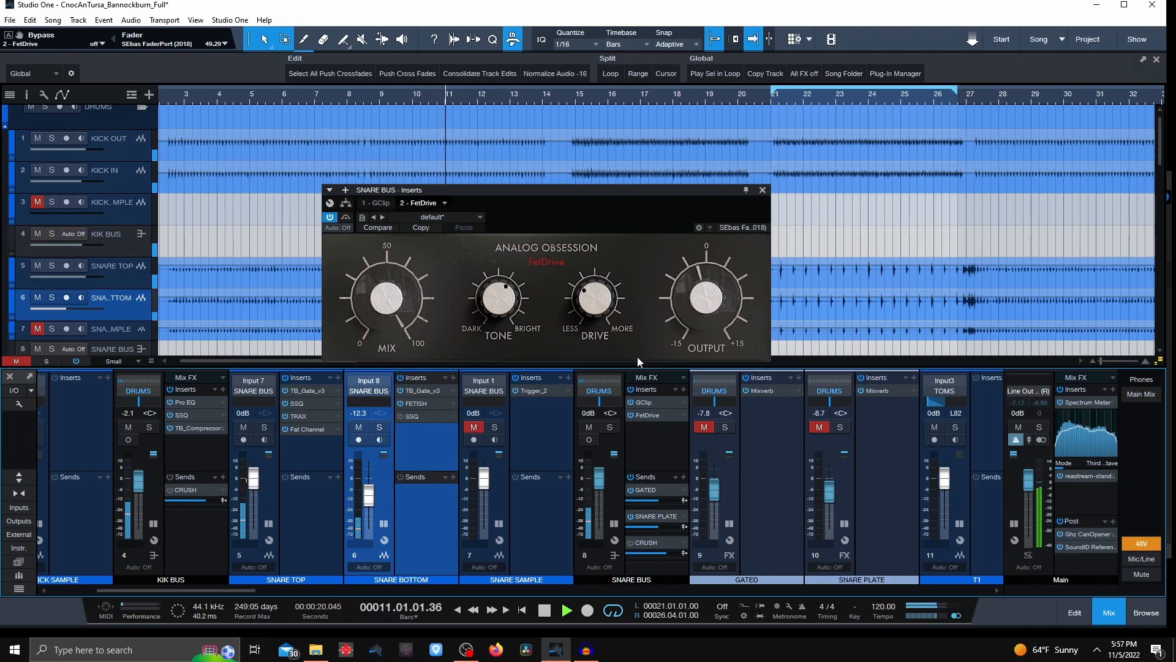
click(773, 101)
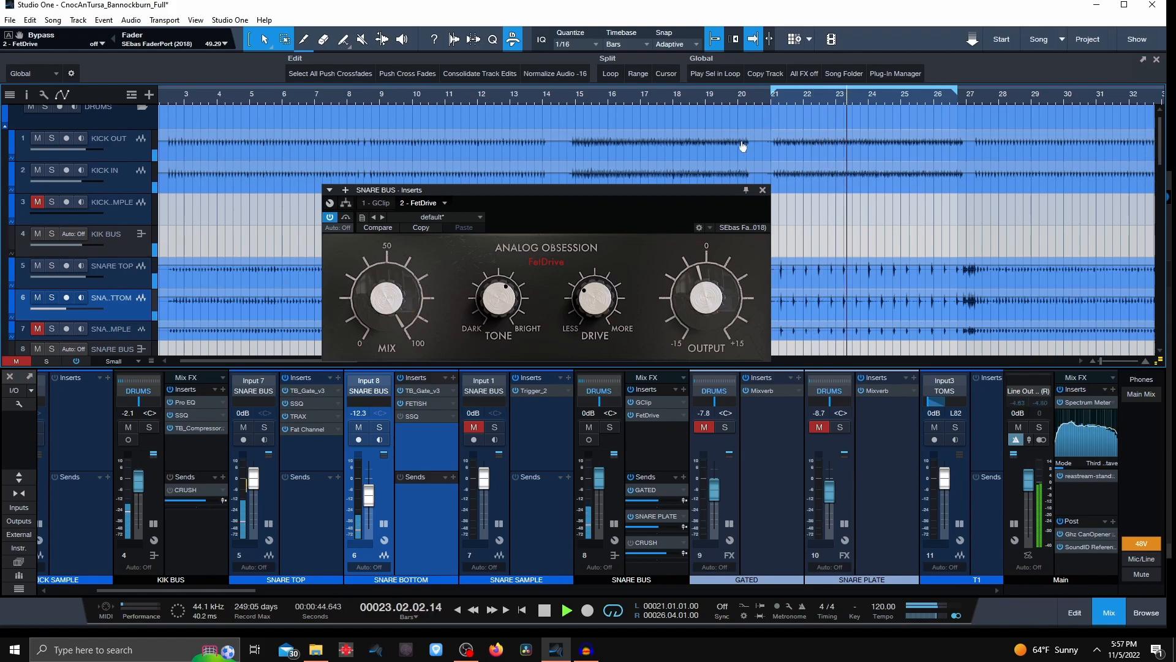
click(961, 98)
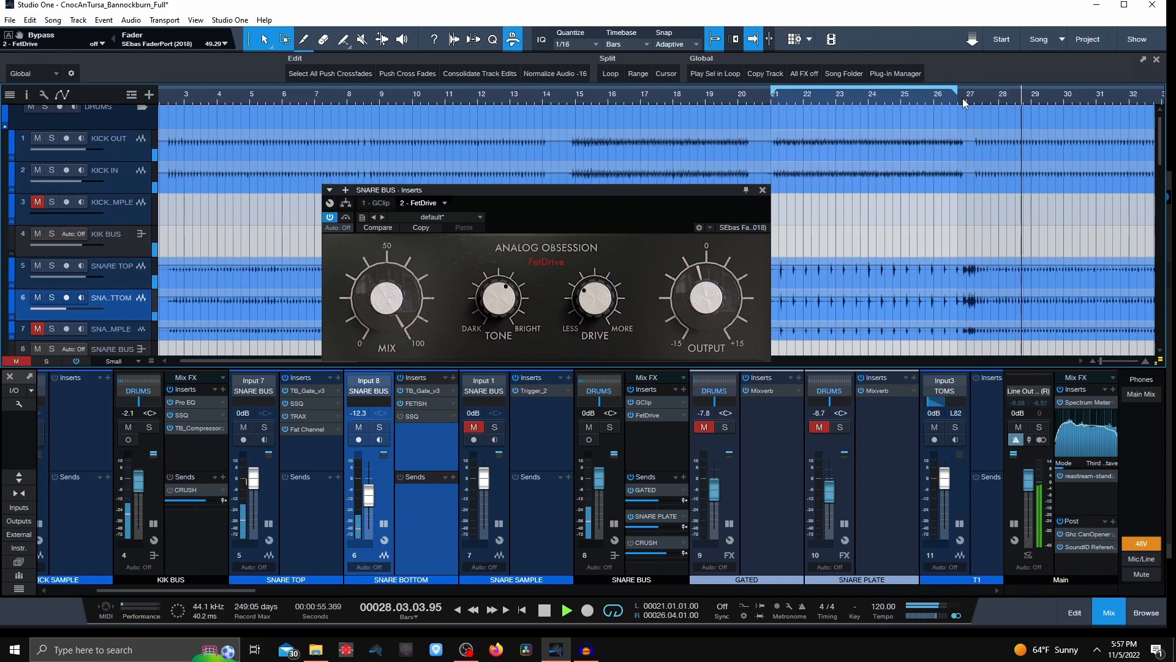
key(space)
click(763, 190)
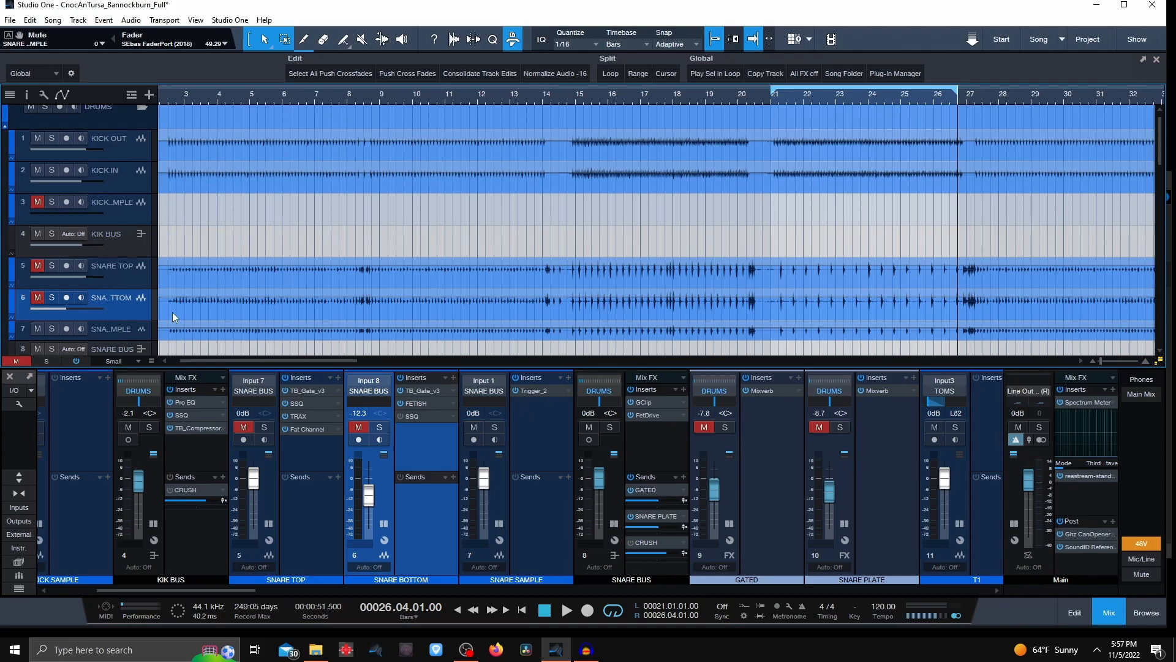
Deactivate the SNARE BUS inserts and route the SNARE SAMPLE output to DRUMS
scroll(351, 302, up, 1)
scroll(551, 437, down, 2)
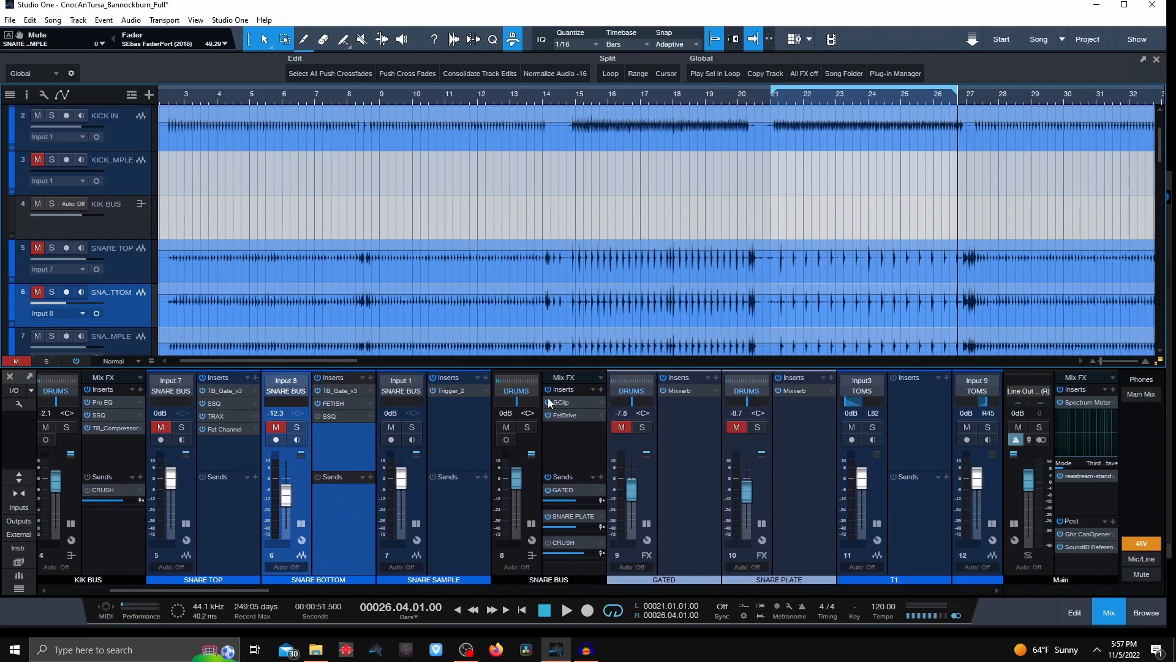
click(549, 390)
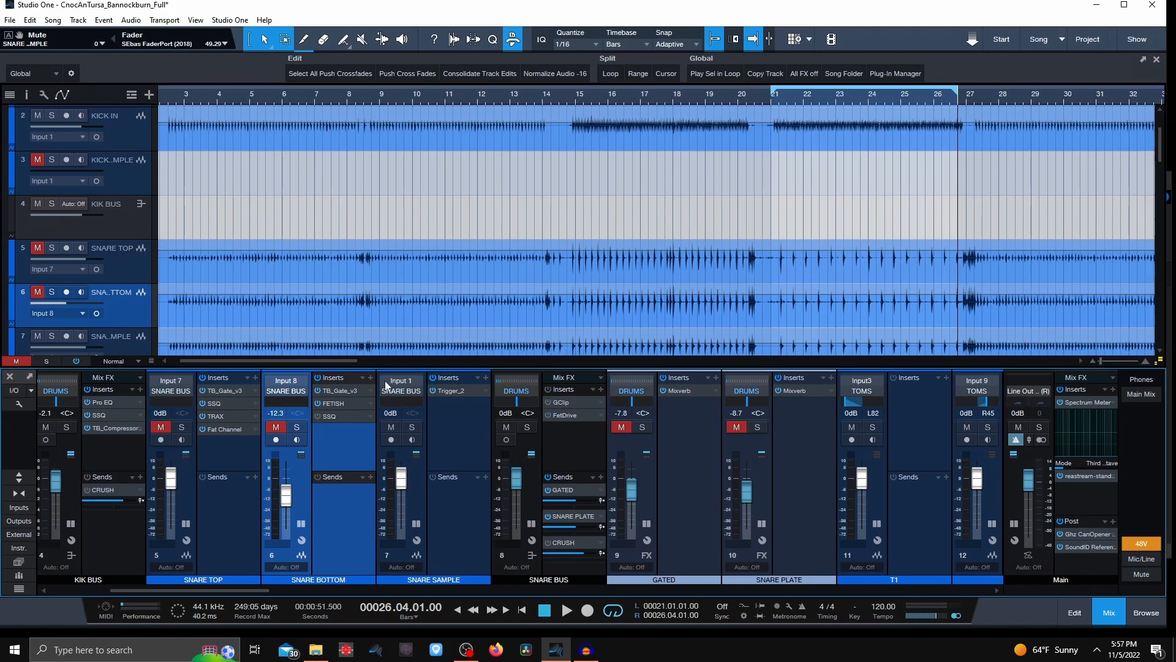
click(402, 391)
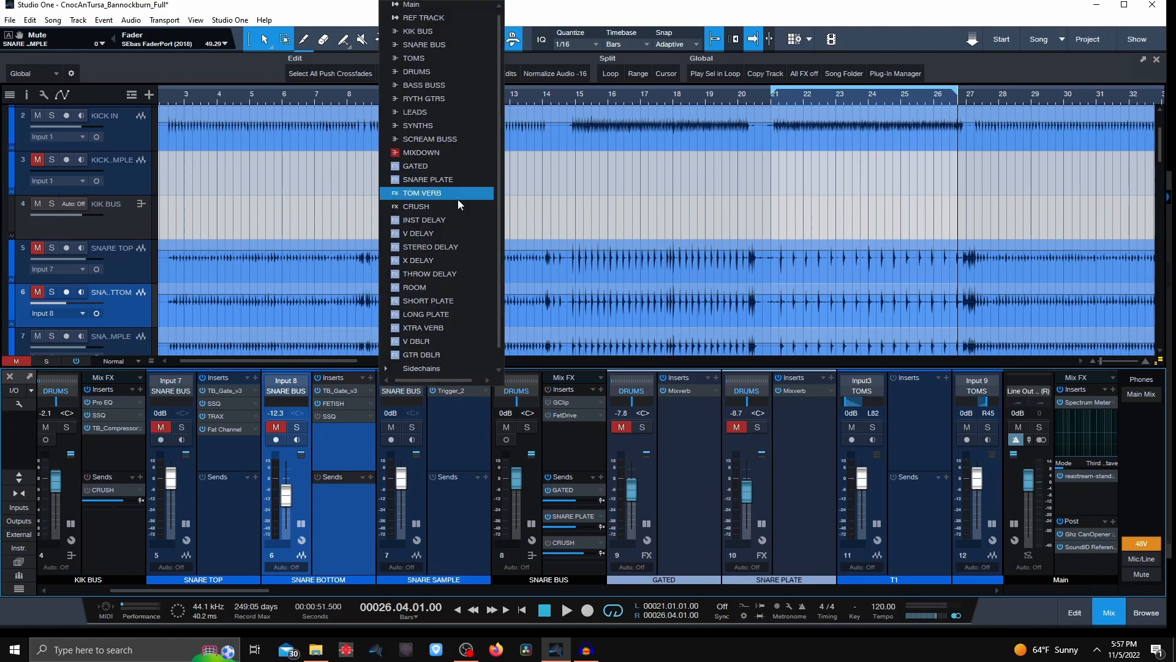
click(438, 72)
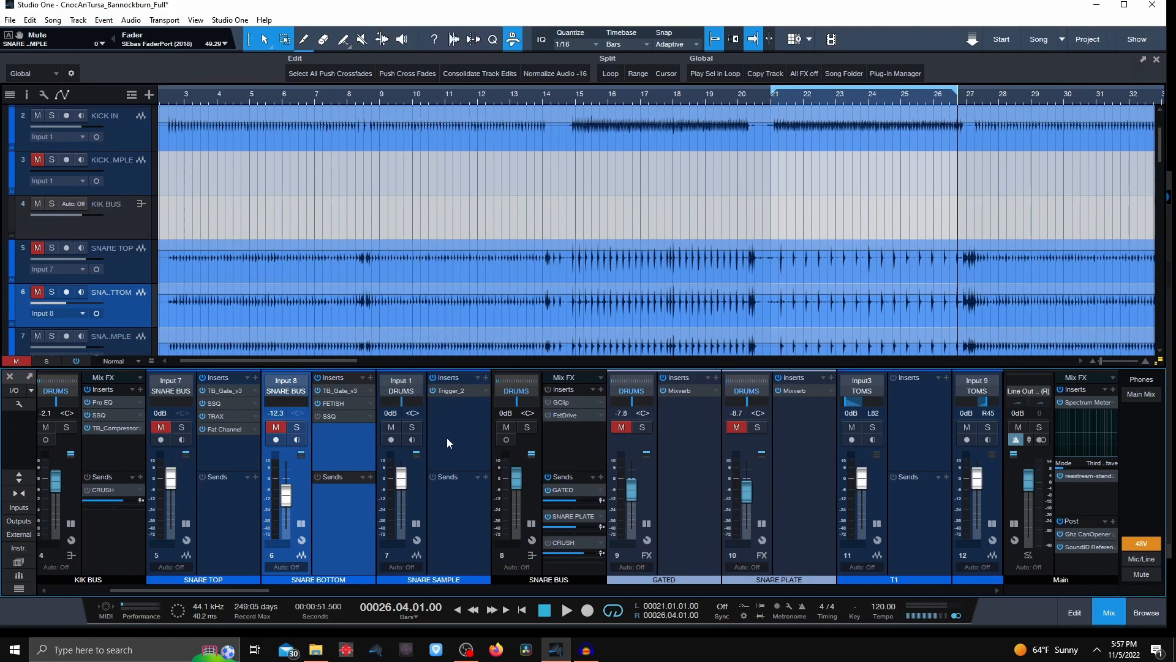
Audition SNARE SAMPLE in the mix from about bar 7 and examine its Trigger_2 settings
key(space)
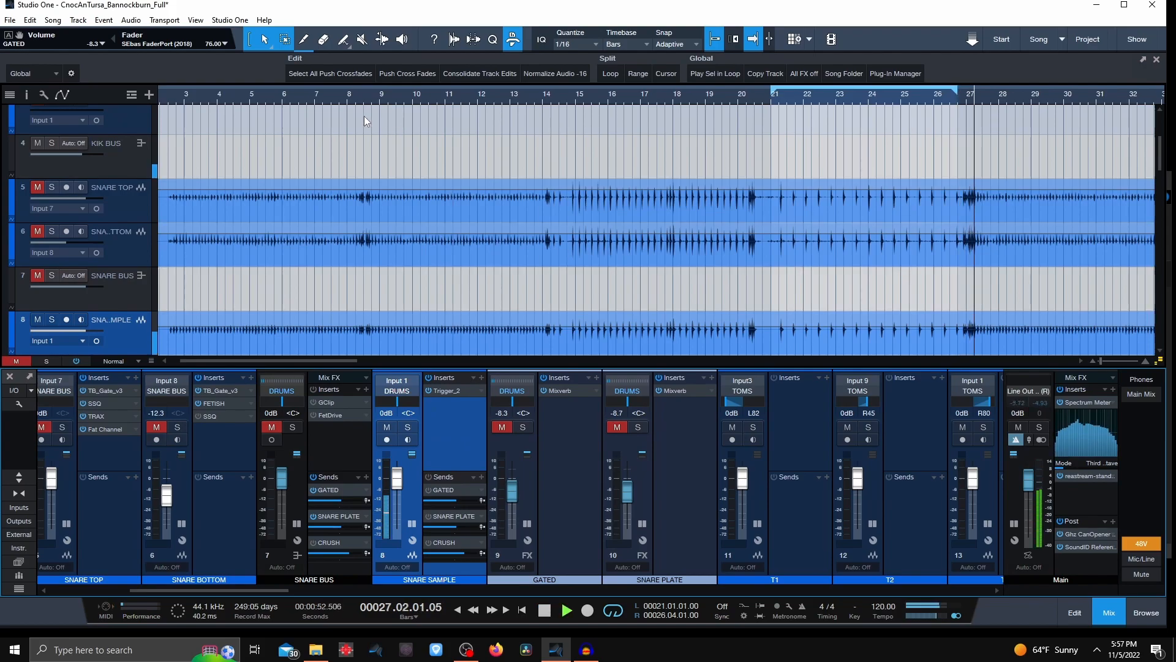
click(314, 98)
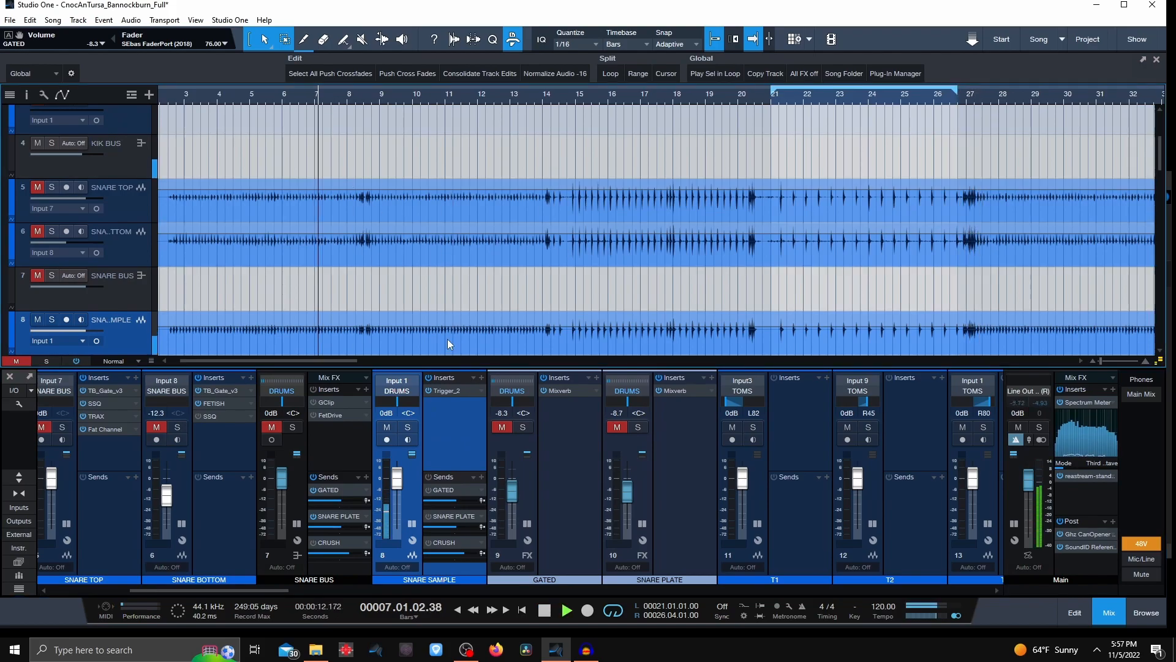
click(446, 393)
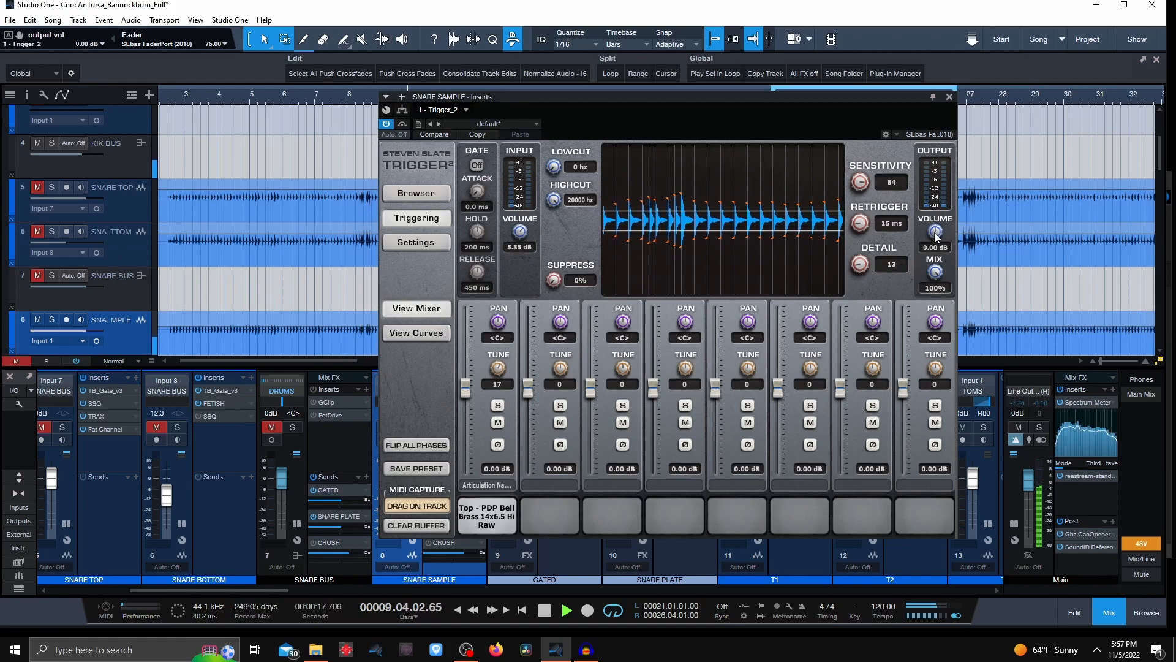
click(950, 97)
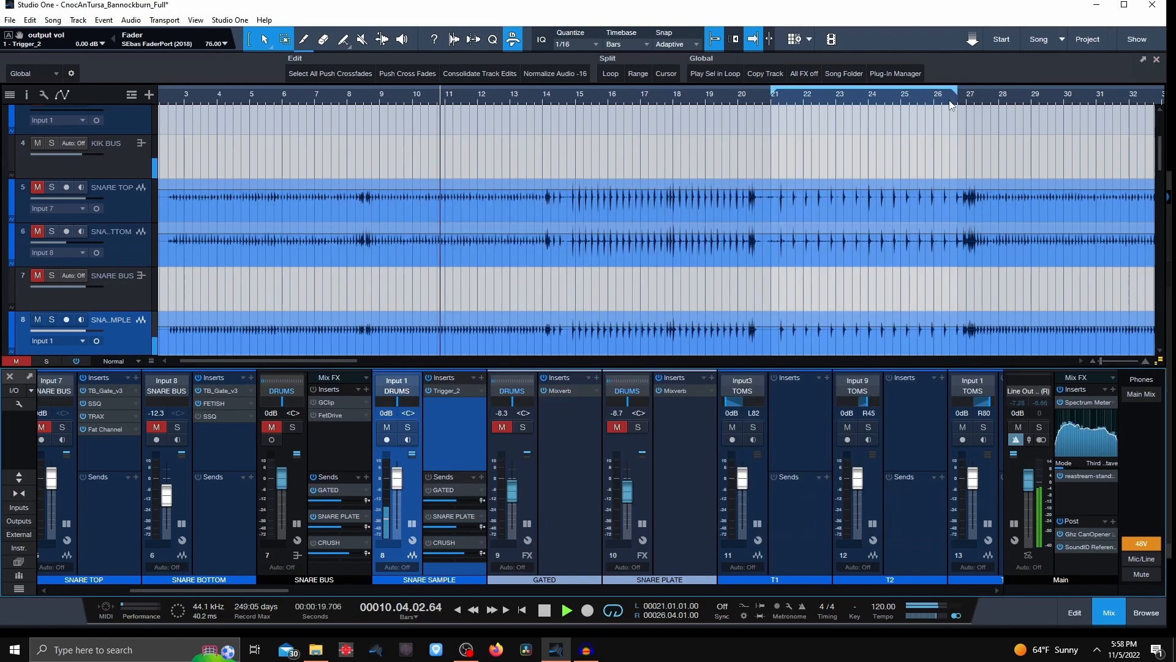
drag(234, 591, 176, 609)
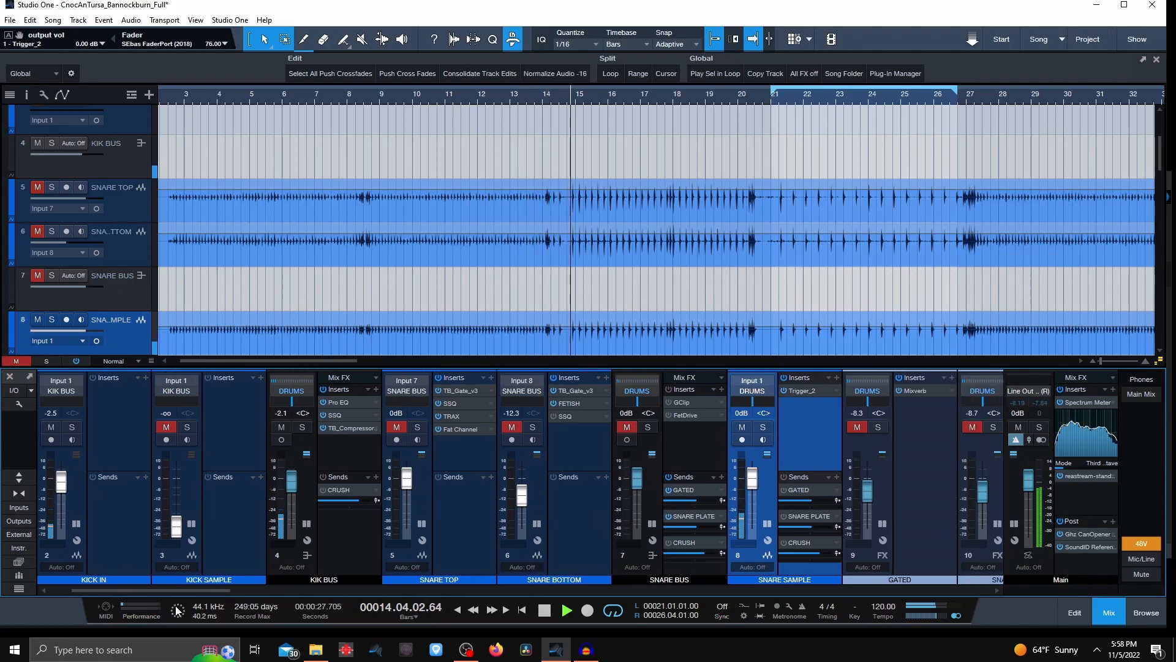
drag(177, 611, 237, 610)
key(space)
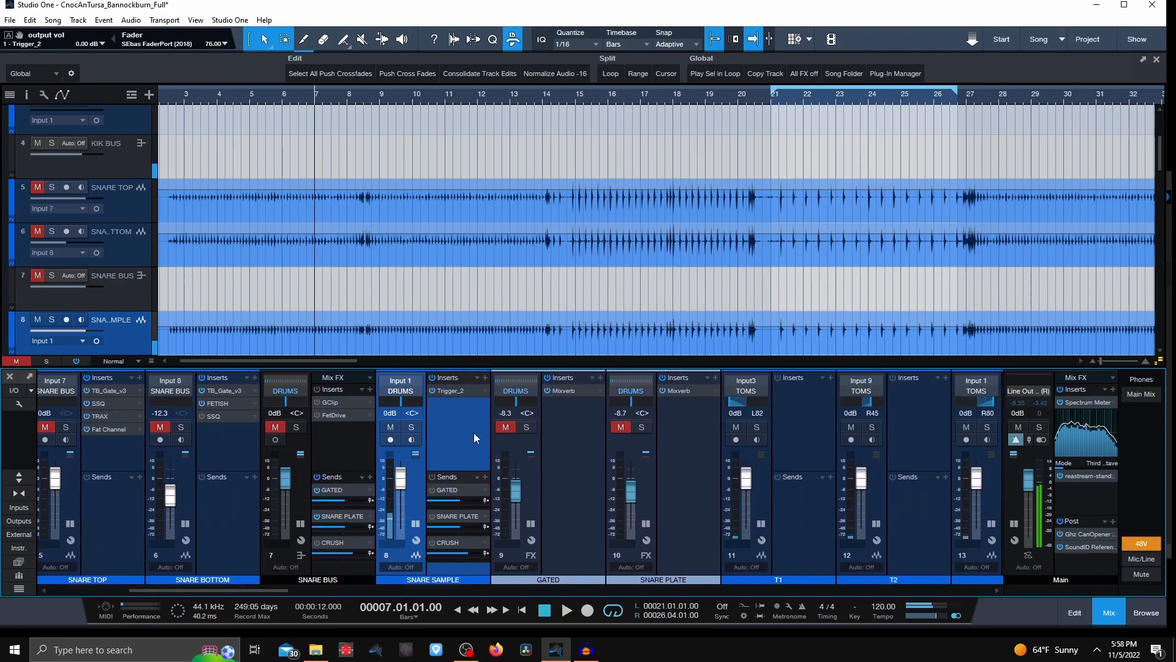
Add the SSQ equalizer to SNARE SAMPLE, set its highpass filter to 101 Hz and engage the FL filter switch
click(485, 379)
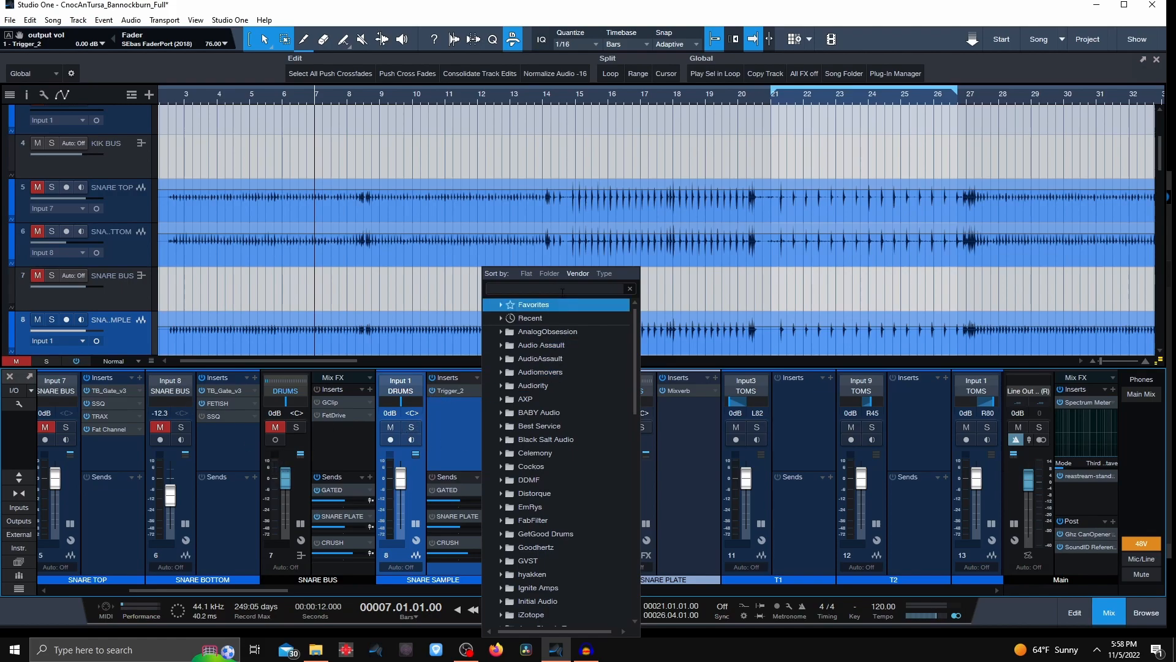
text(ssq)
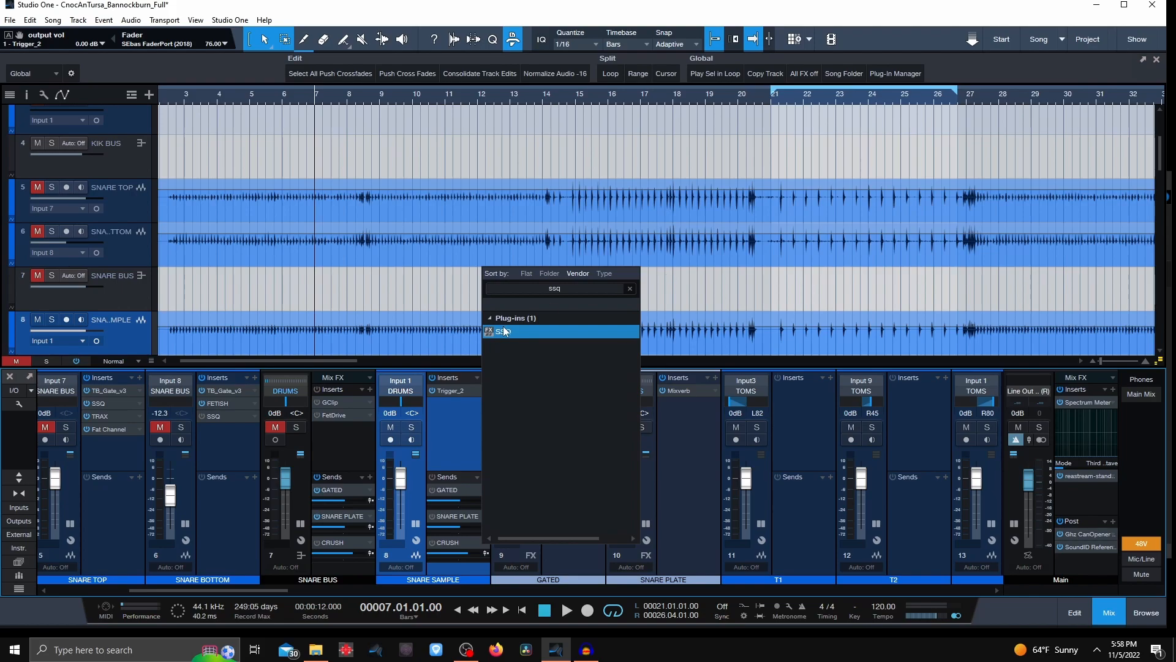
click(503, 331)
drag(415, 257, 415, 239)
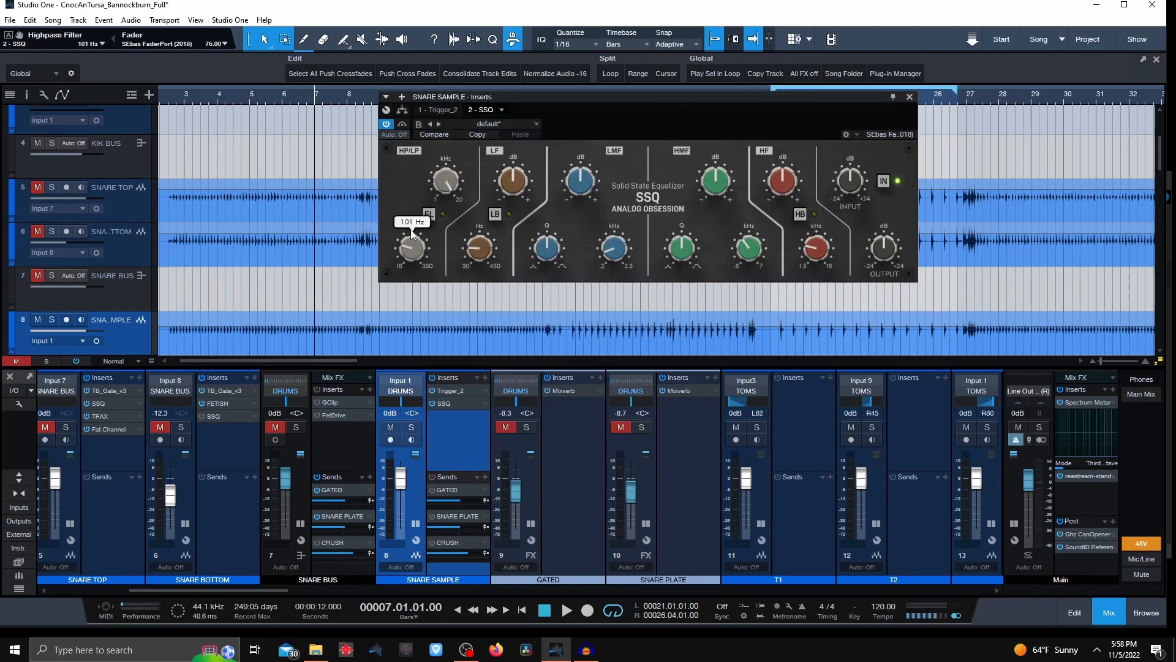
click(429, 214)
Set the SSQ high band on SNARE SAMPLE to 8.07 kHz and boost it by 11.5 dB during playback
drag(861, 171, 822, 277)
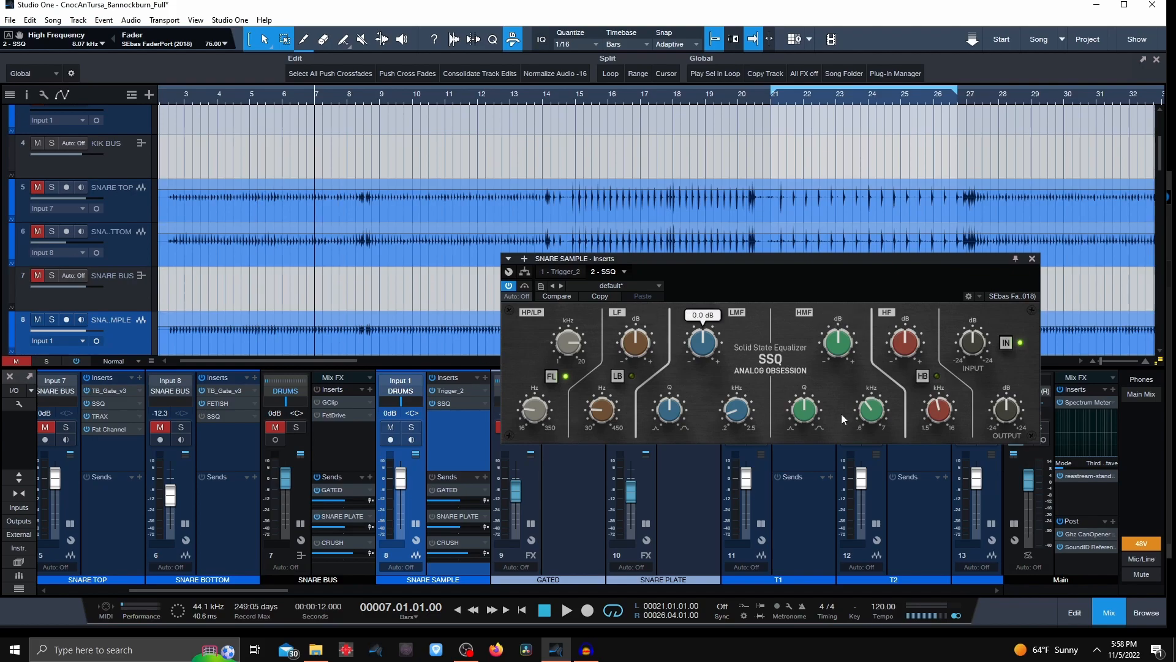
key(space)
drag(900, 338, 886, 309)
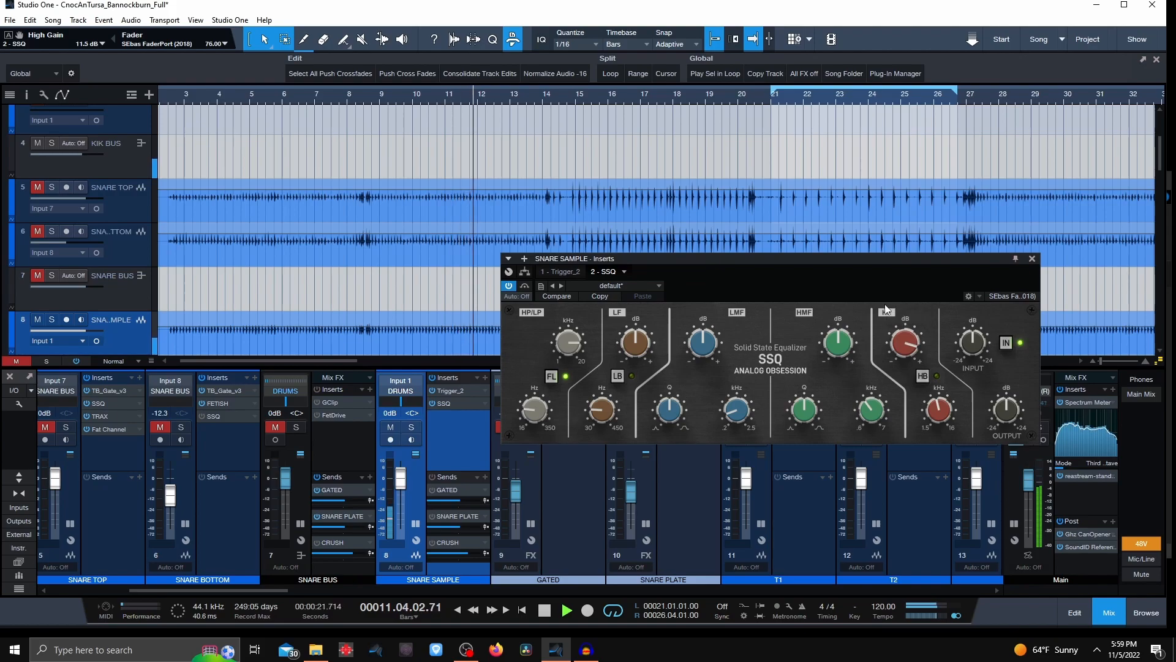
click(411, 428)
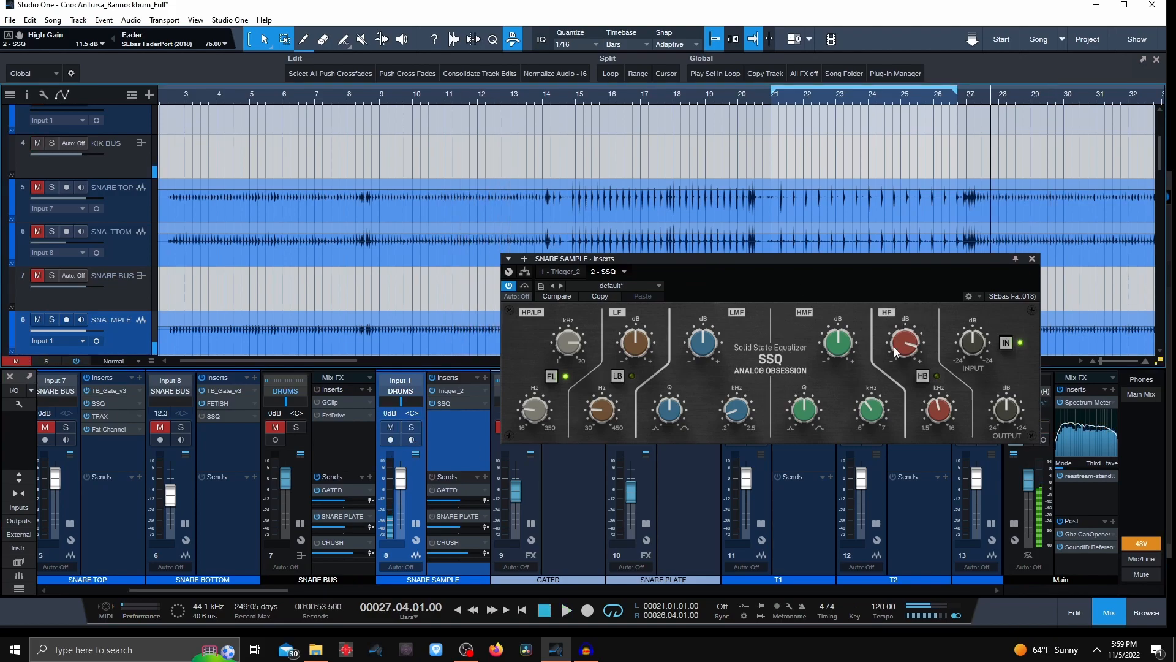
Set the SSQ high-mid frequency to 2.55 kHz and, during playback, adjust its gain to a 3.14 dB boost
mouse_move(873, 419)
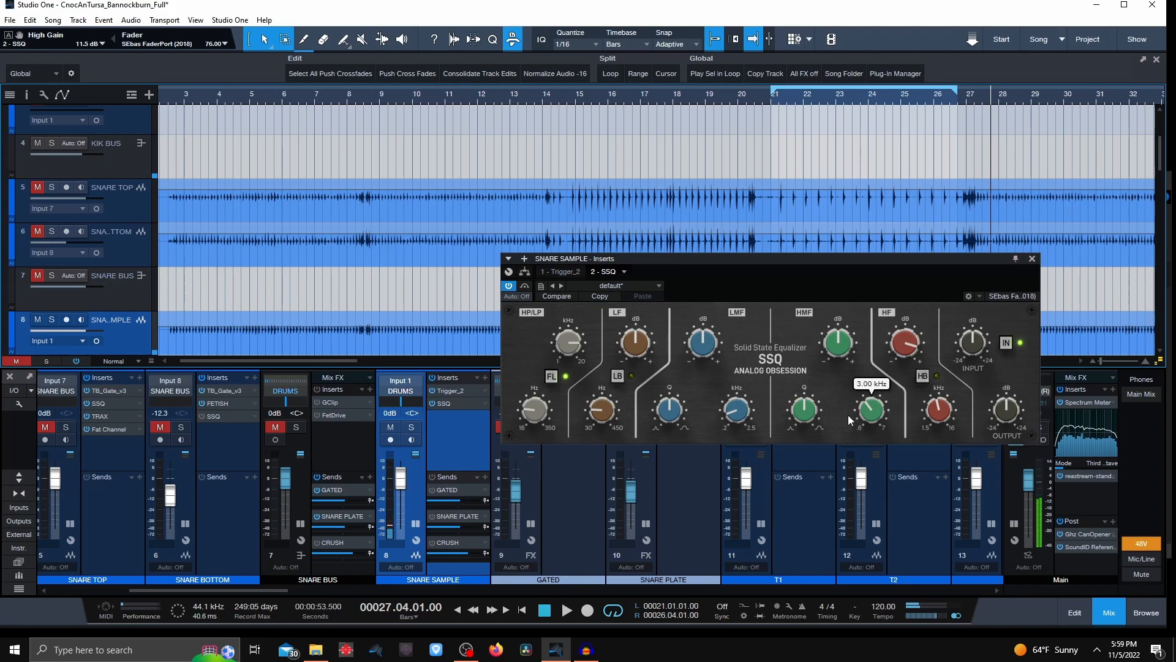
drag(869, 412, 865, 421)
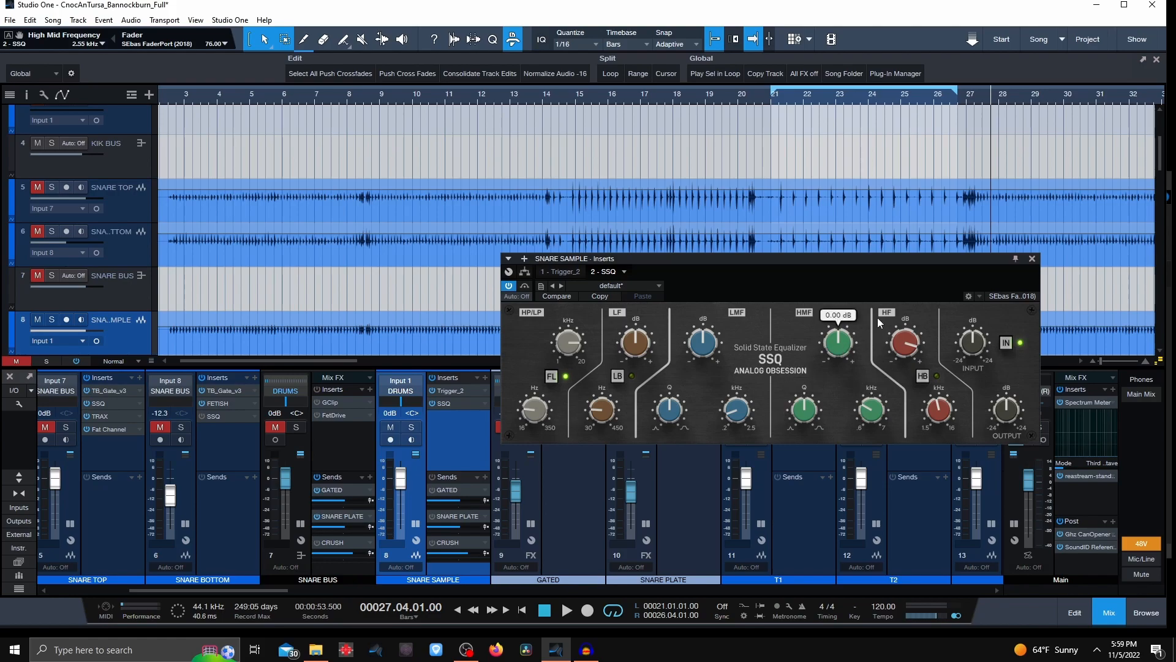
key(space)
drag(830, 349, 836, 292)
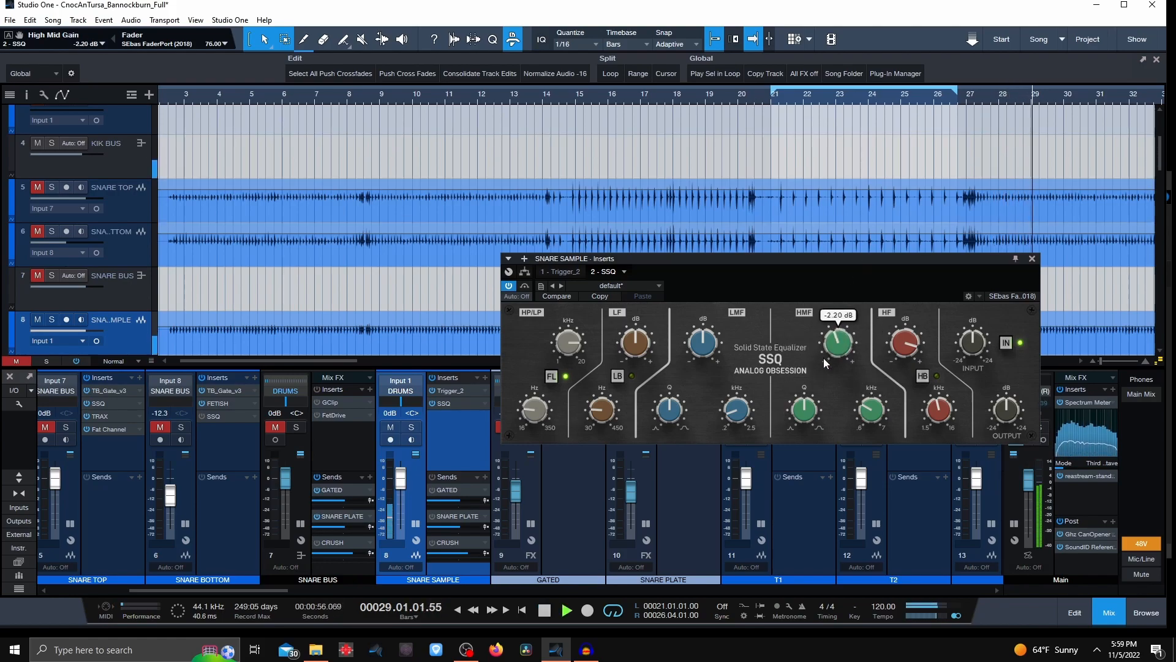
drag(830, 345, 829, 350)
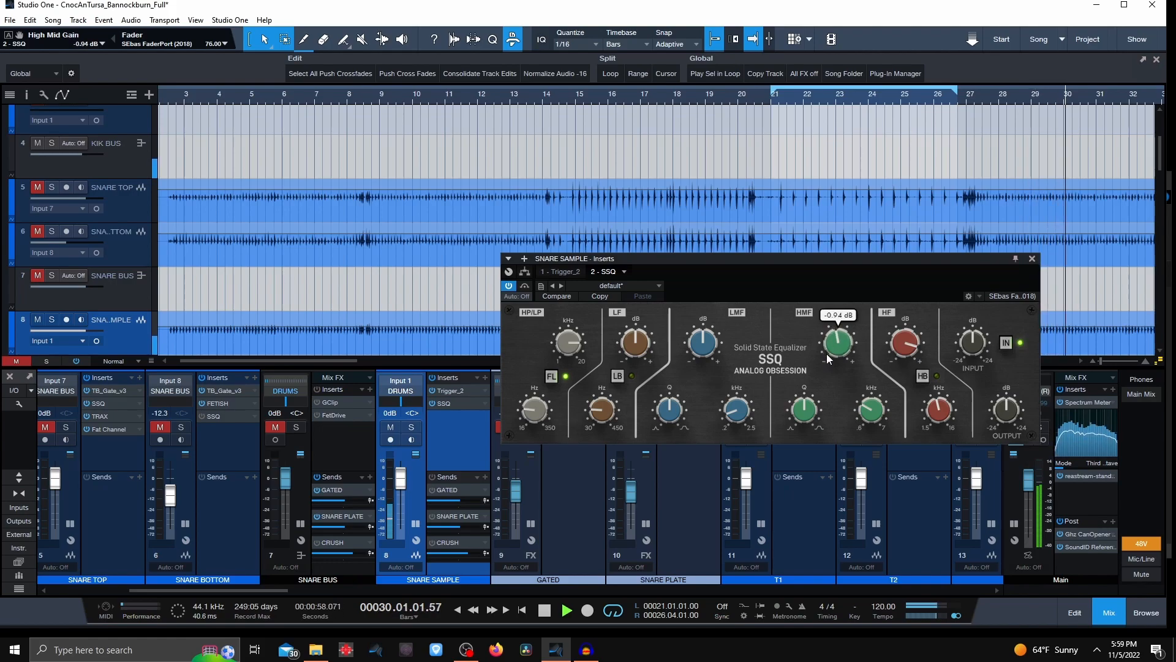
drag(828, 350, 837, 342)
key(space)
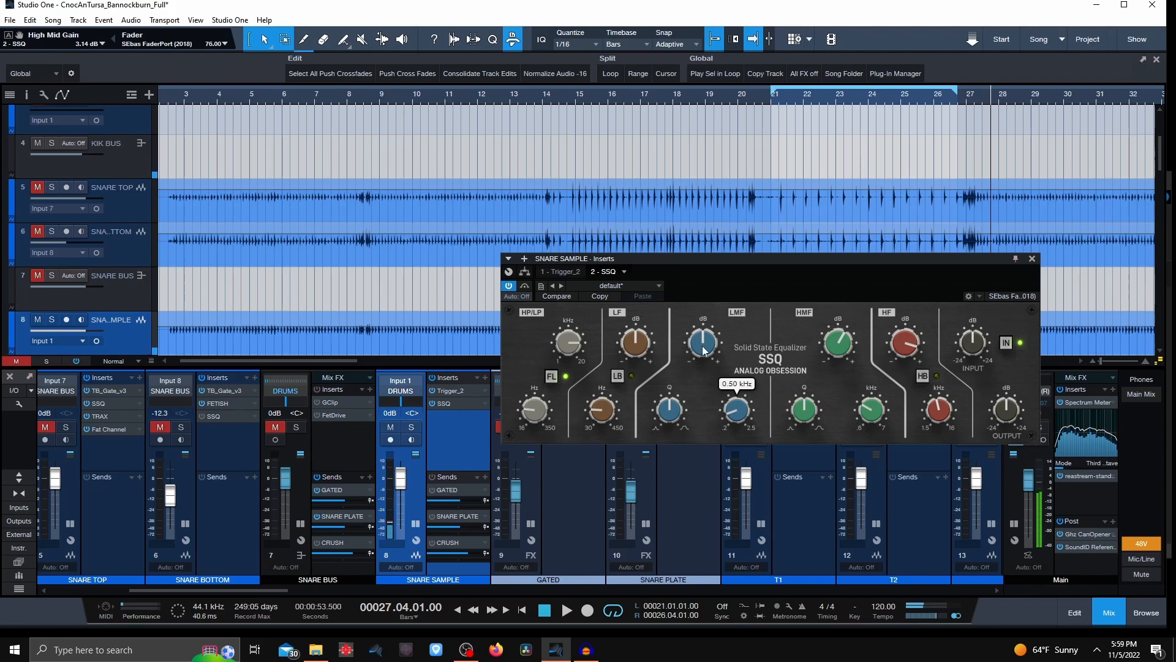
Sweep the SSQ low-mid band with a boost, set its gain to -2.8 dB with a bandwidth of 0.40, and unsolo SNARE SAMPLE
drag(671, 409, 685, 385)
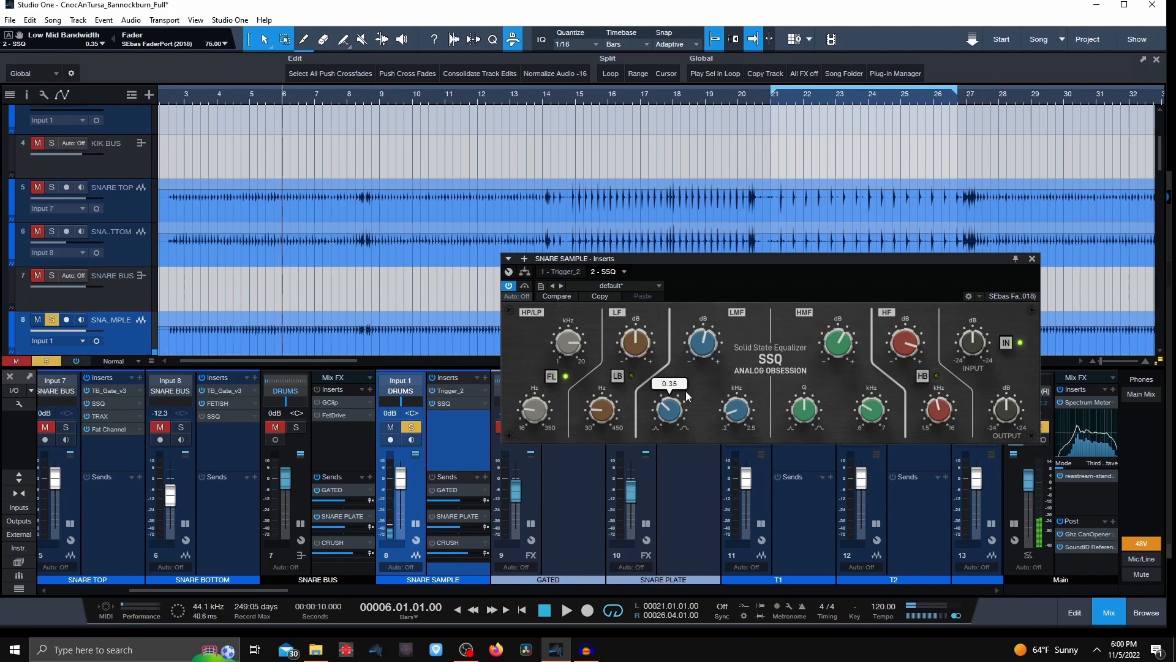
key(space)
drag(706, 341, 709, 309)
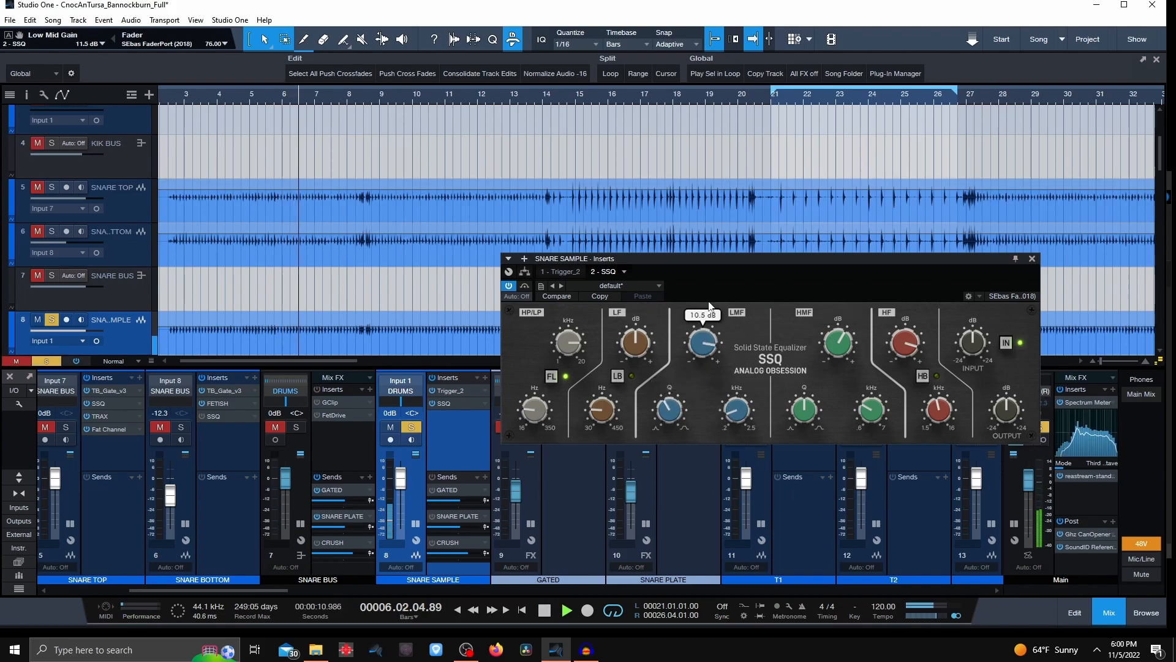
mouse_move(735, 409)
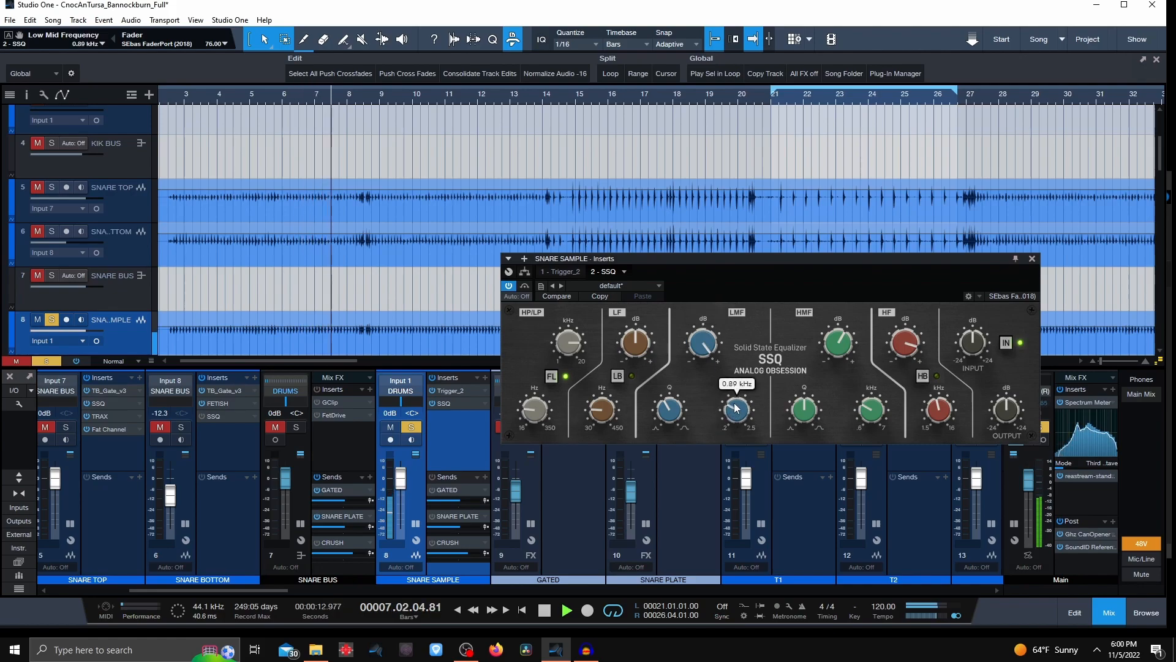
drag(735, 409, 677, 425)
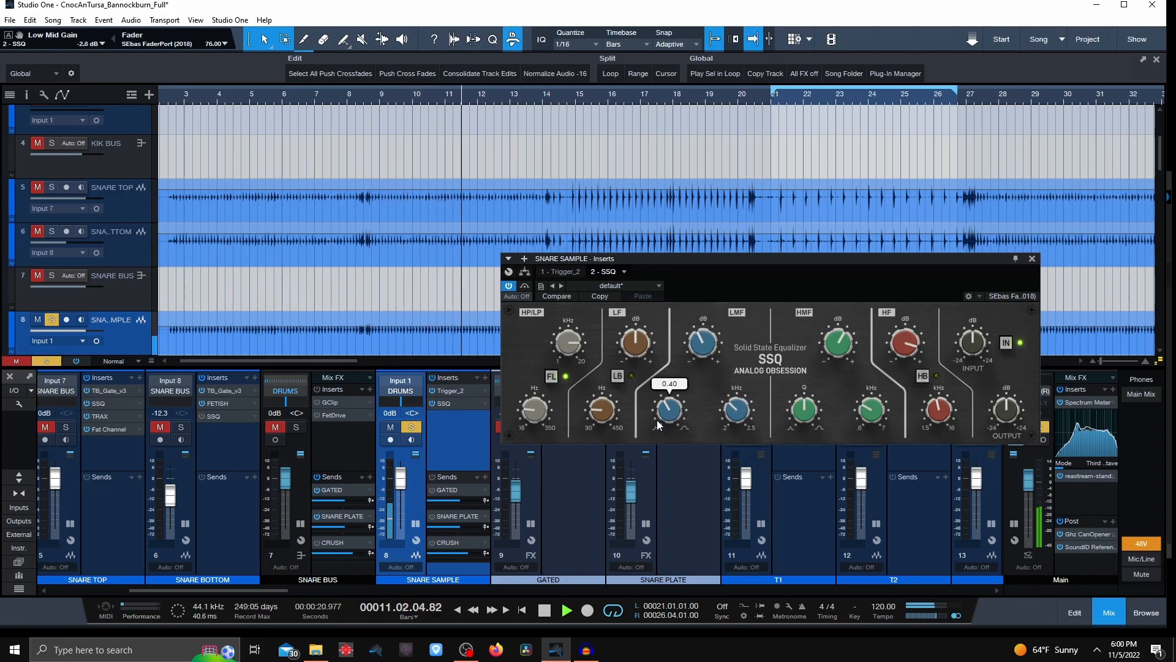
click(411, 428)
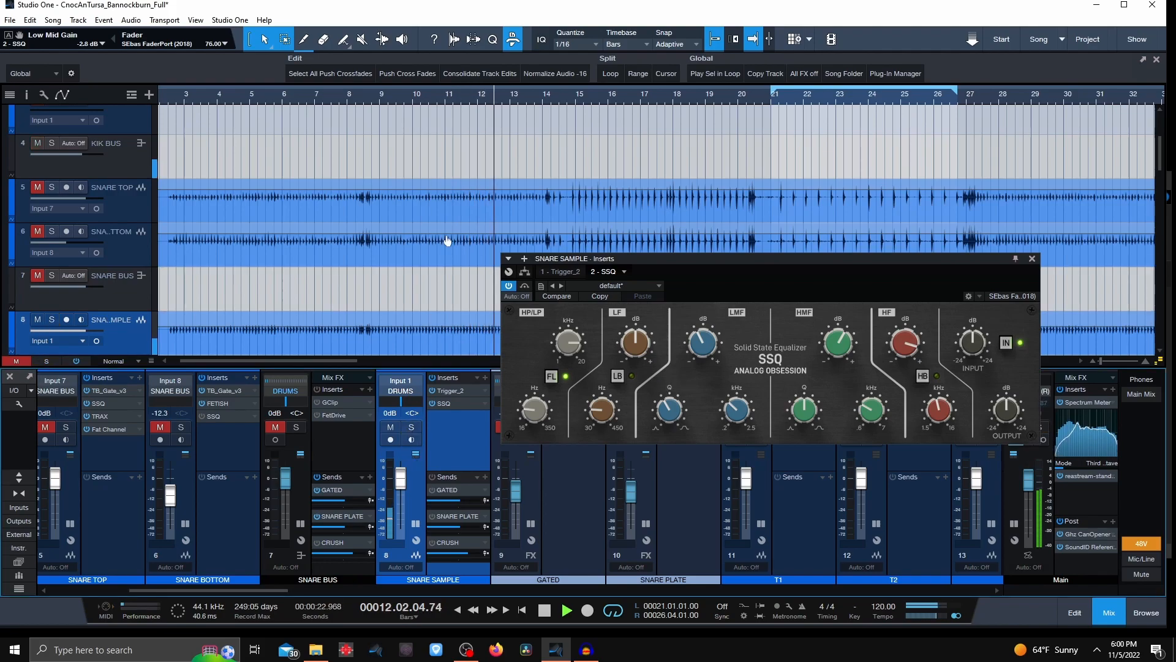
Set the SSQ low-mid gain on SNARE SAMPLE to -3.5 dB during playback and close the equalizer
click(574, 98)
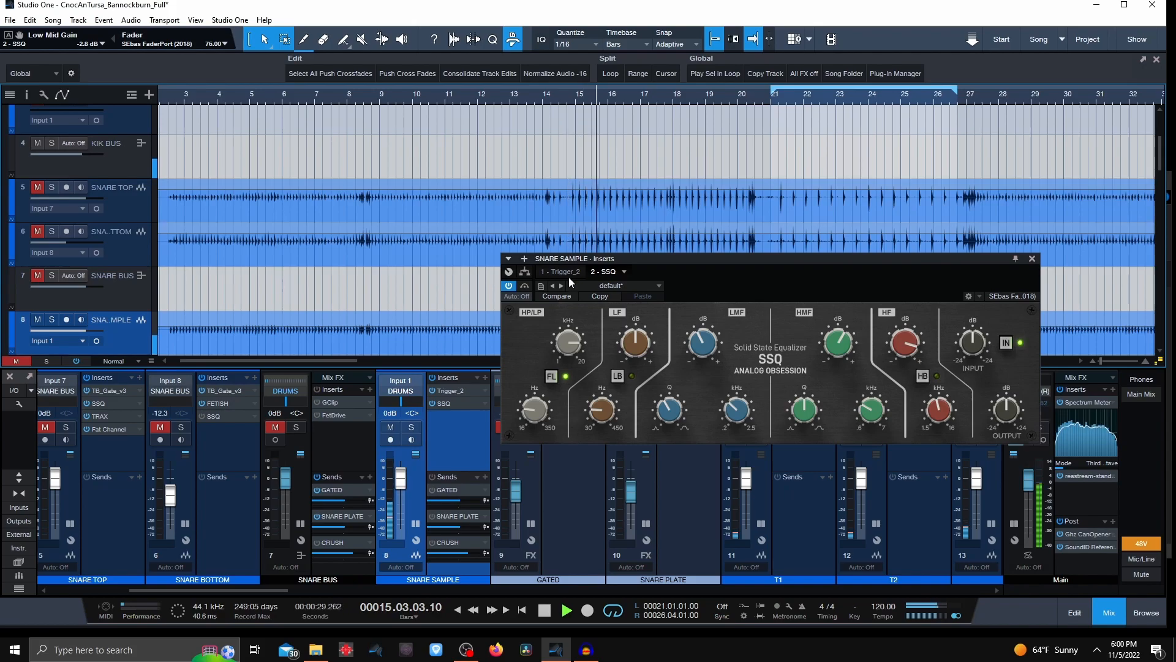
drag(701, 347, 711, 341)
drag(711, 336, 707, 353)
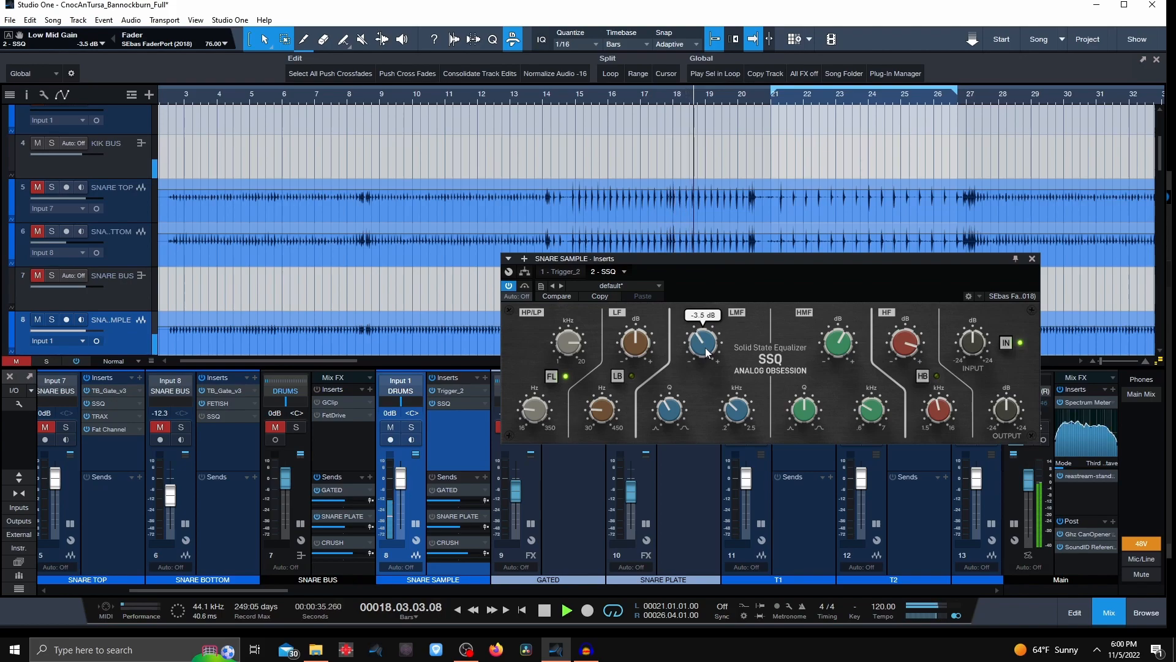
key(space)
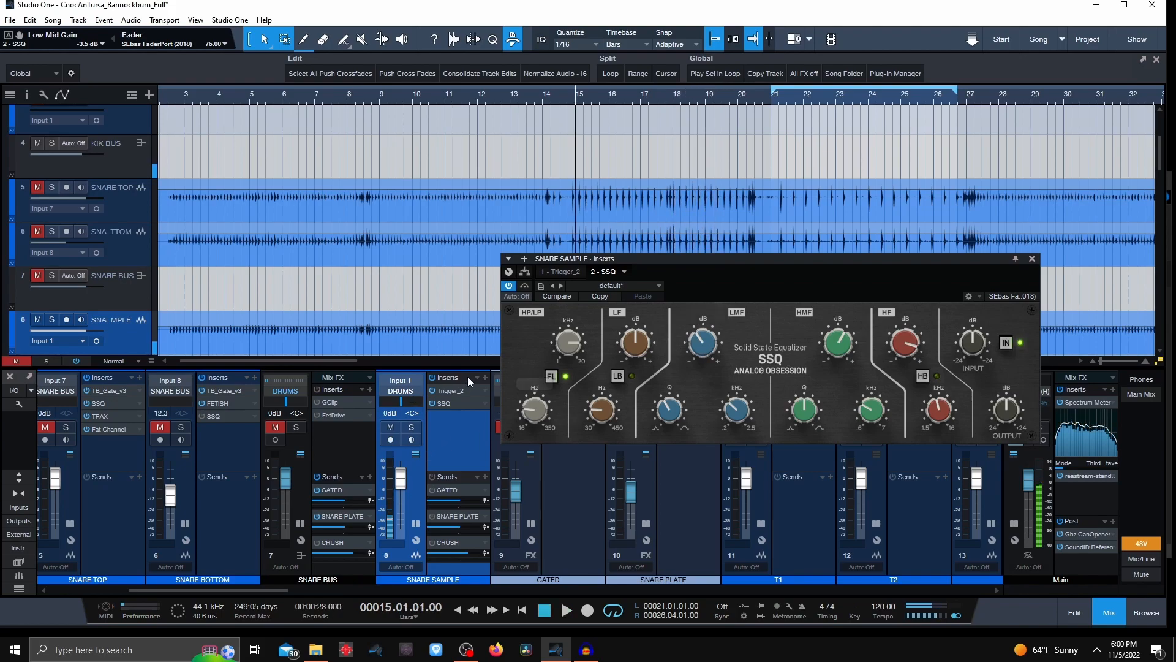
click(1032, 260)
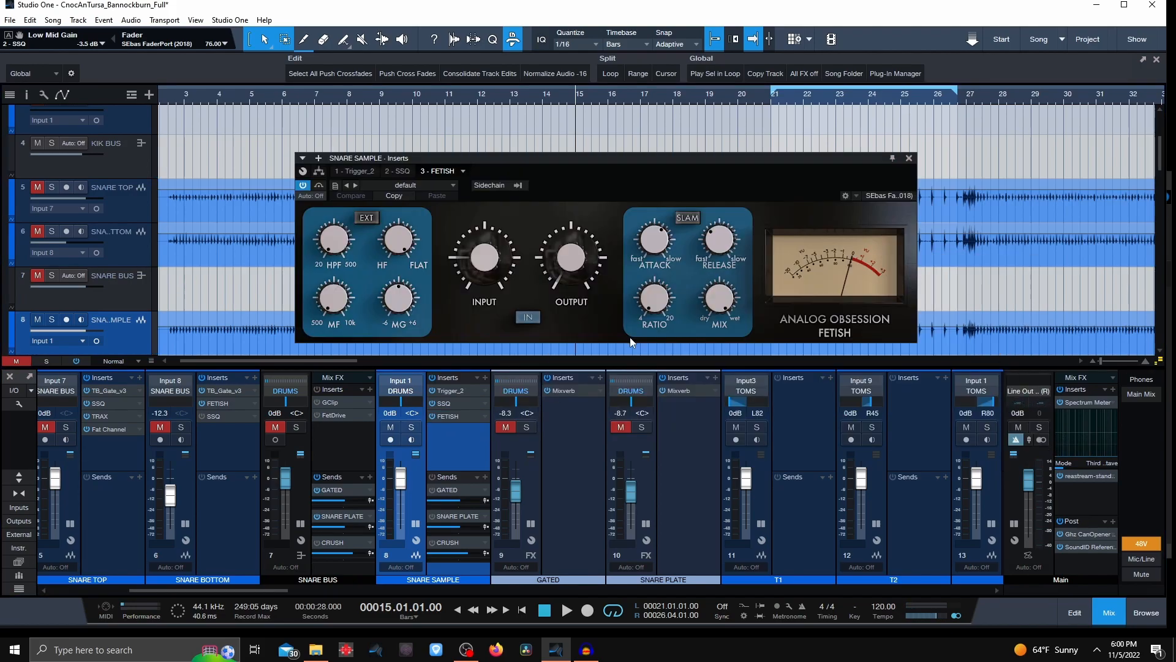
Set the input of the FETISH compressor on SNARE SAMPLE to -37.9 dB during playback
mouse_move(626, 309)
key(space)
mouse_move(479, 269)
drag(485, 257, 479, 233)
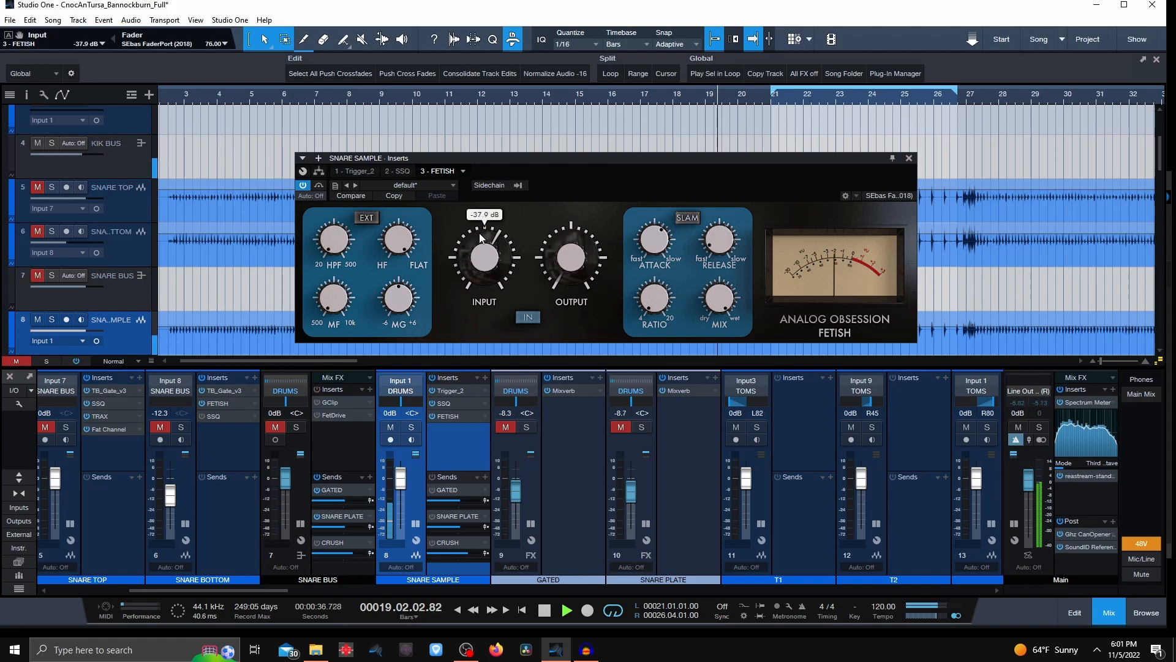
drag(703, 177, 552, 146)
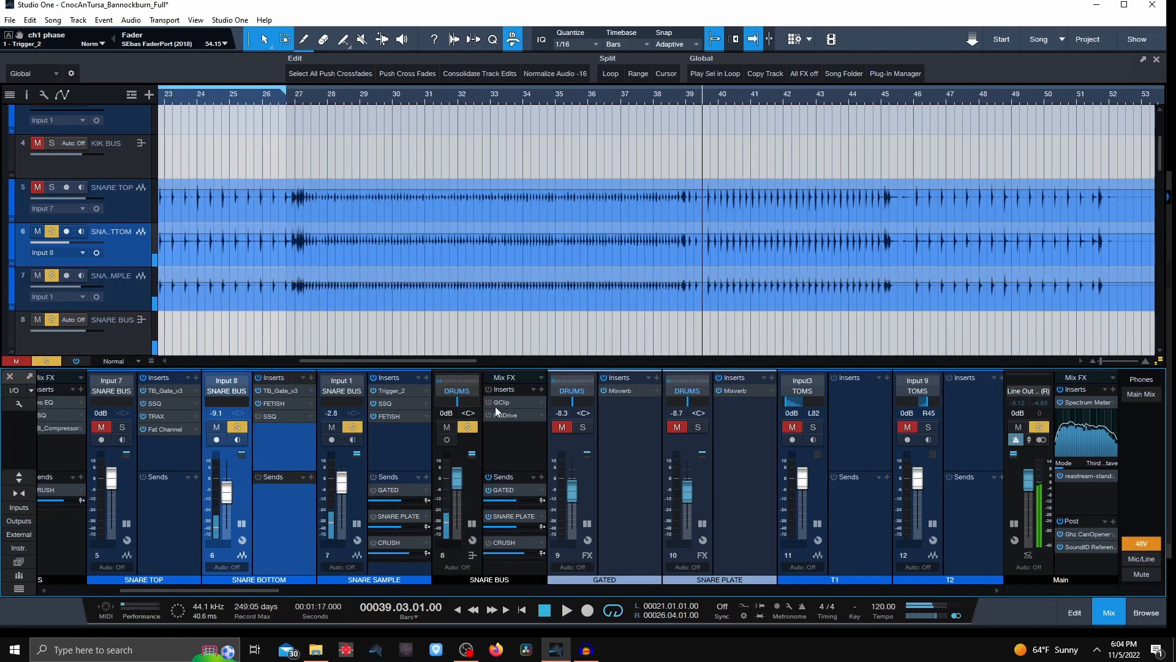
Enable GClip on SNARE BUS, lower its clip level to 12% during playback, and close the plugin
click(490, 401)
key(space)
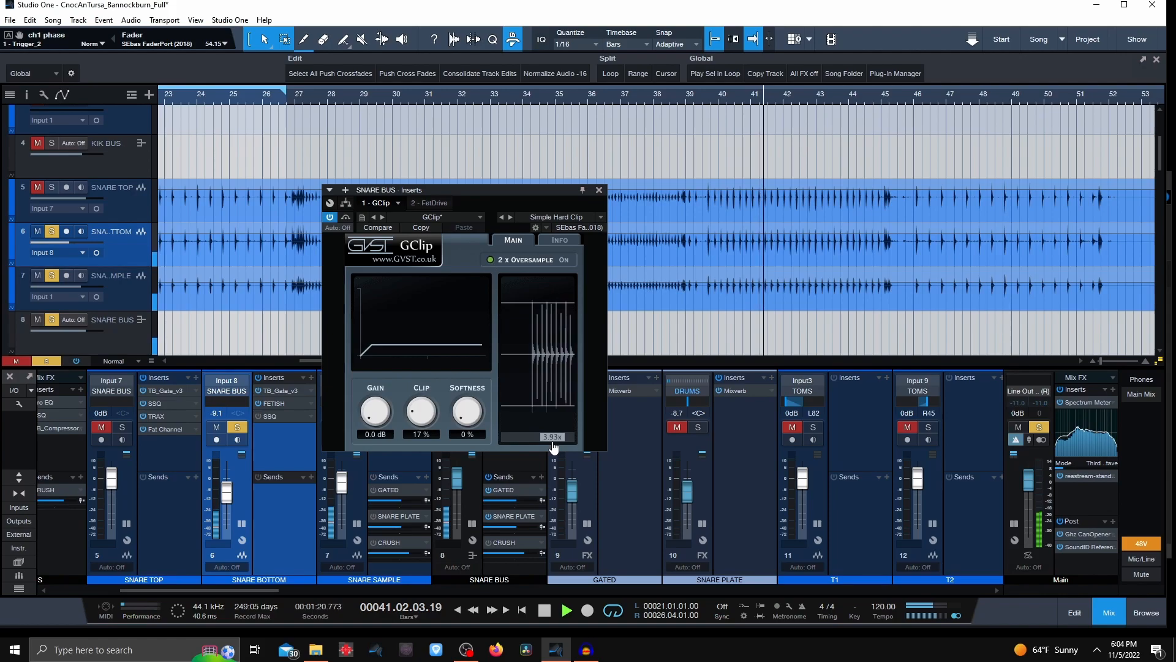
scroll(421, 414, down, 6)
scroll(421, 415, up, 1)
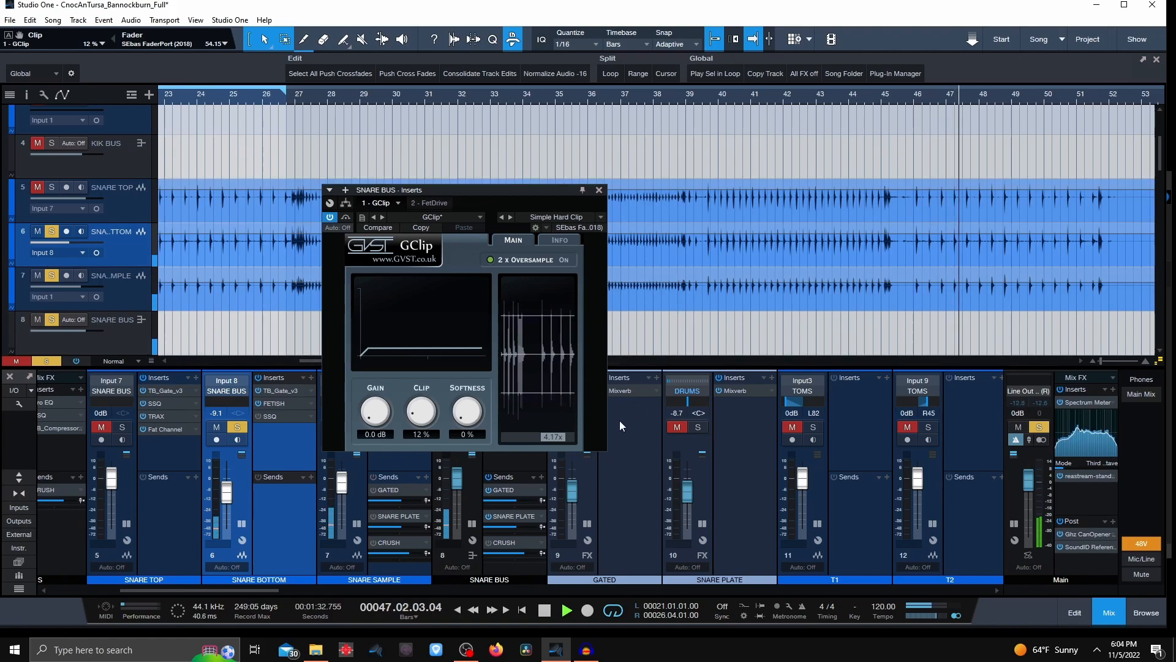
click(599, 191)
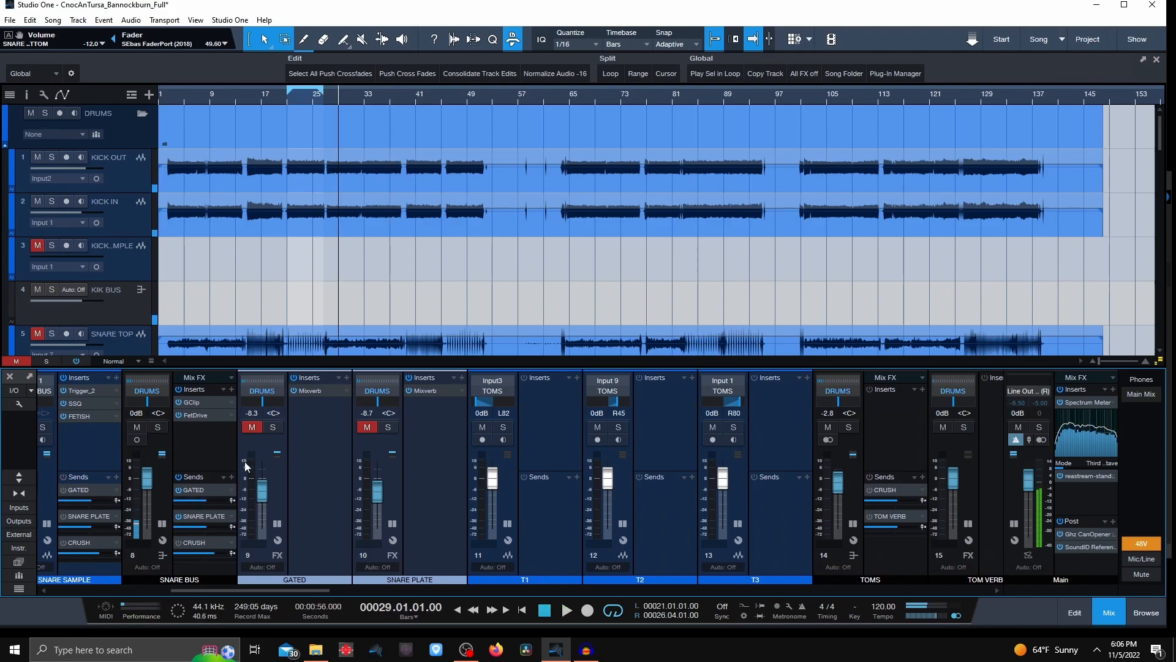
Open the Mixverb reverb on GATED and play the song with SNARE BUS and GATED soloed
click(310, 390)
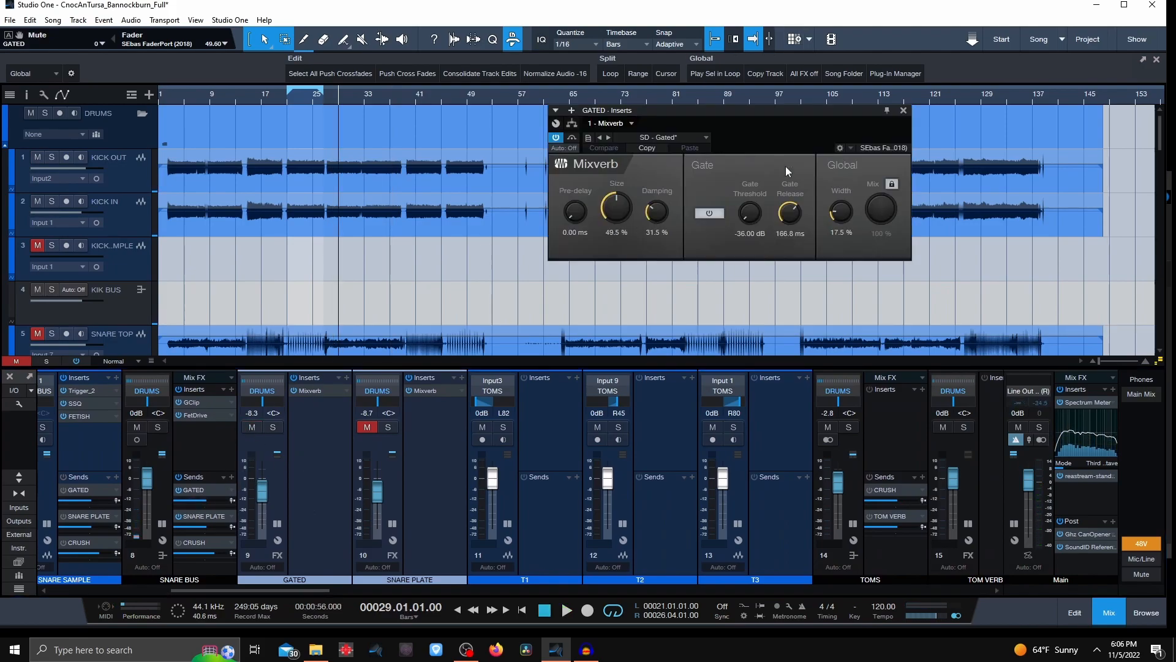
key(space)
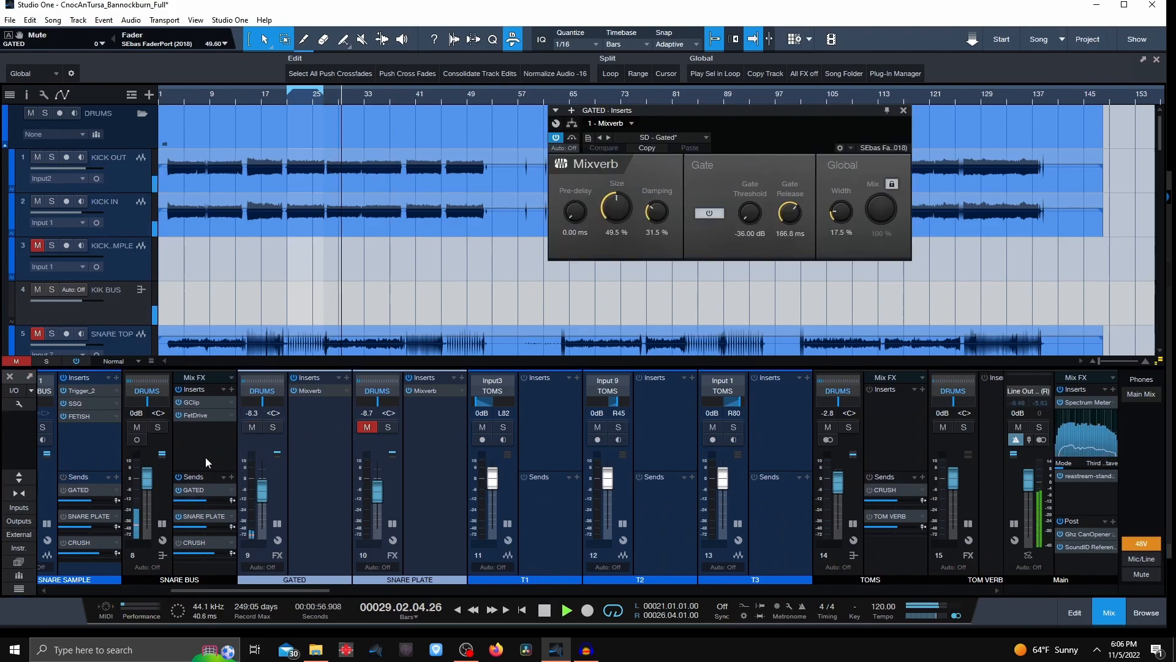
click(157, 427)
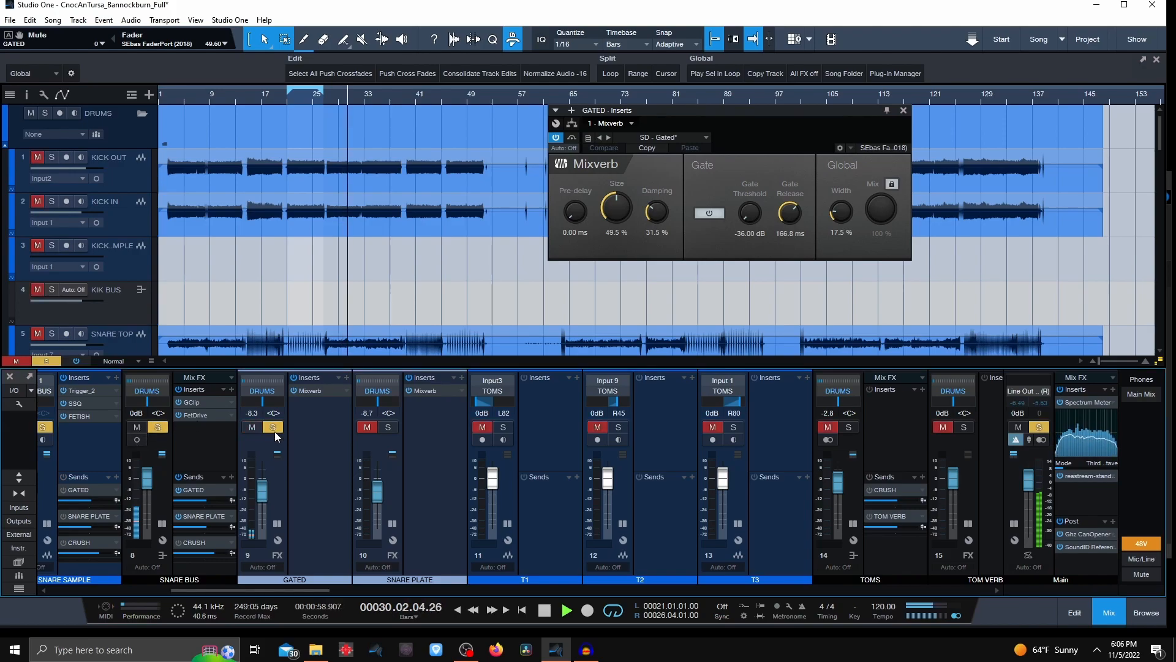
Set the GATED fader to 0 dB and its Mixverb to 0% width and 100% mix, auditioning it during playback
drag(266, 501, 268, 468)
ctrl+click(267, 469)
key(space)
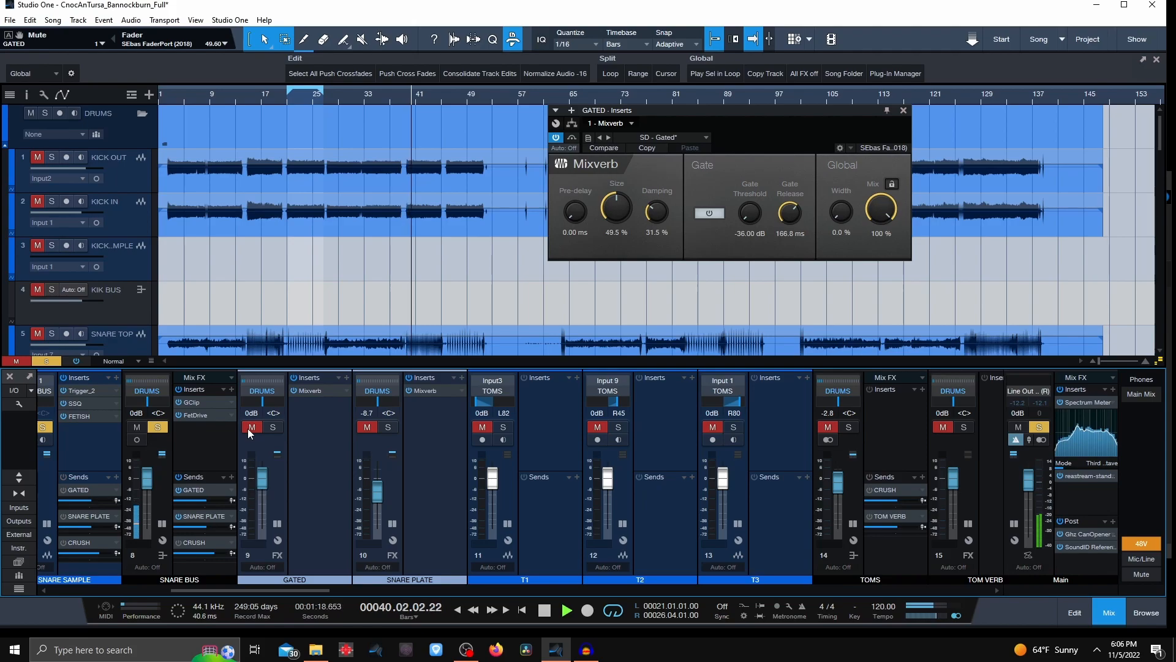
key(space)
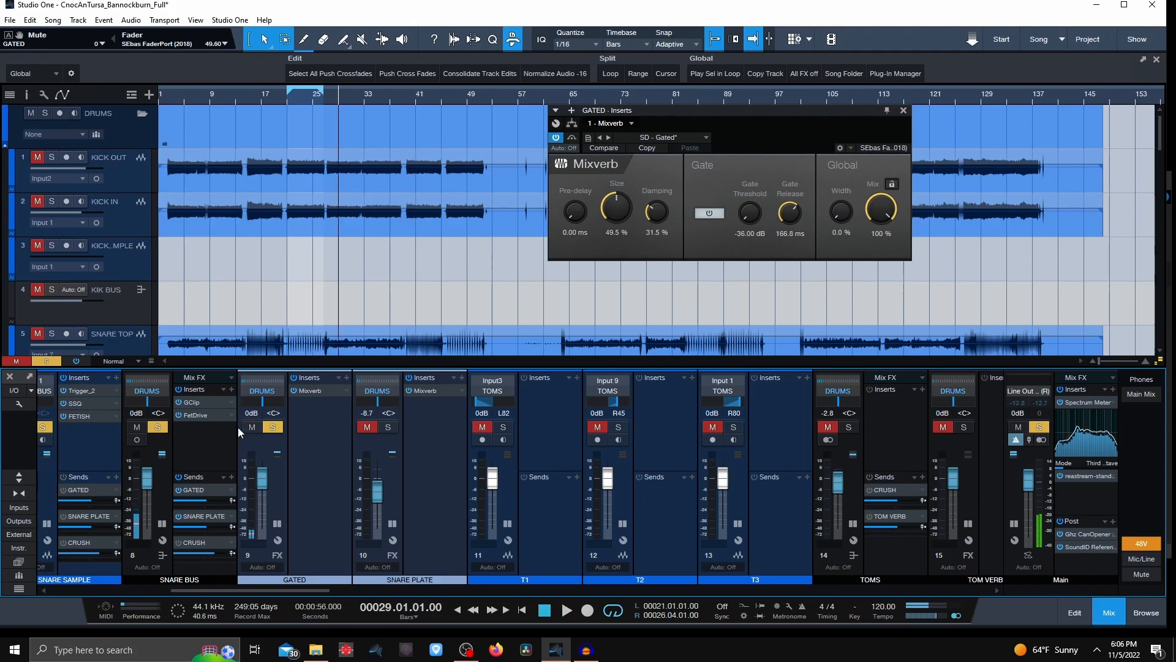
Set up the Open AIR Warm Plate reverb on SNARE PLATE at -10.5 dB, clear all solos and audition it in the mix
click(440, 391)
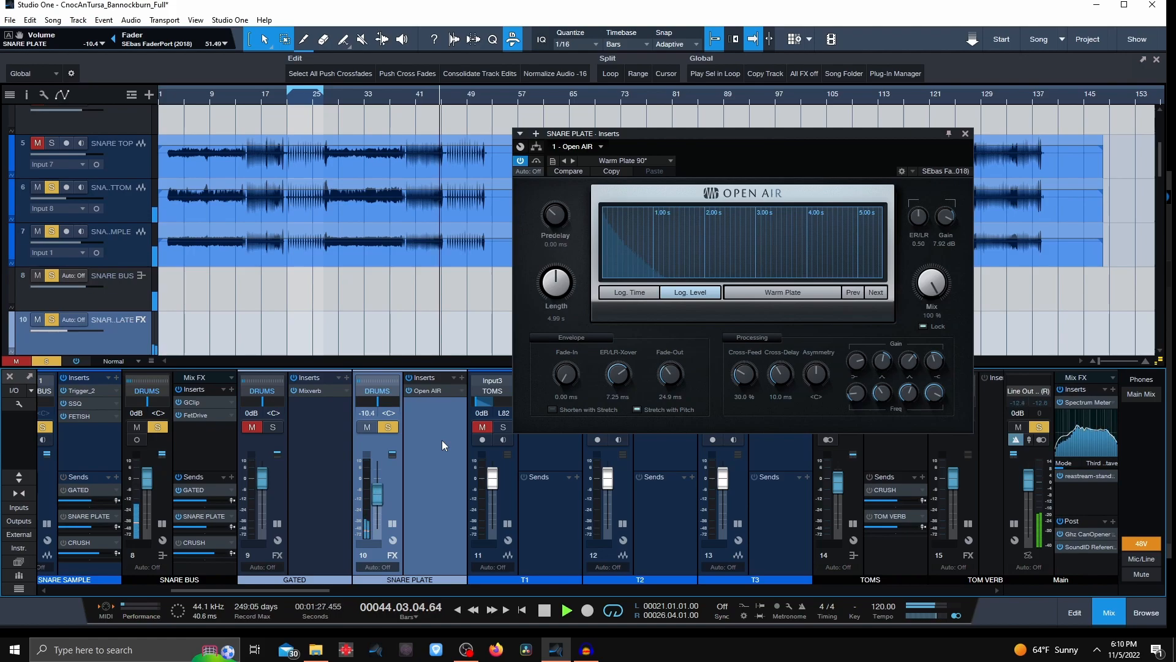
click(47, 360)
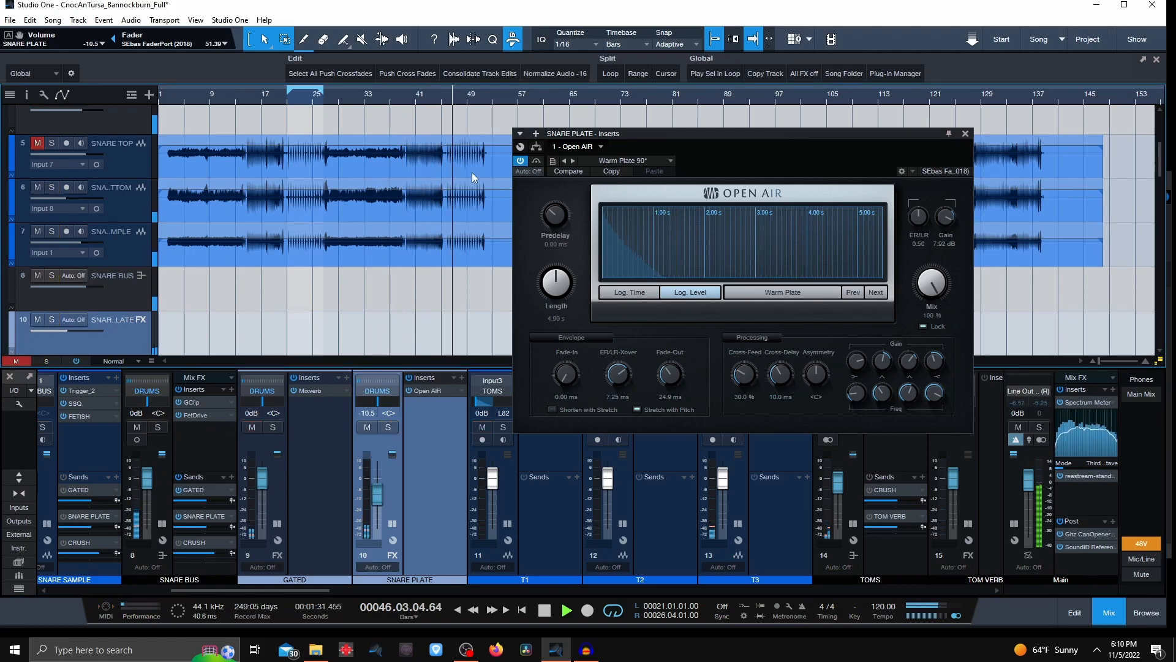
click(349, 92)
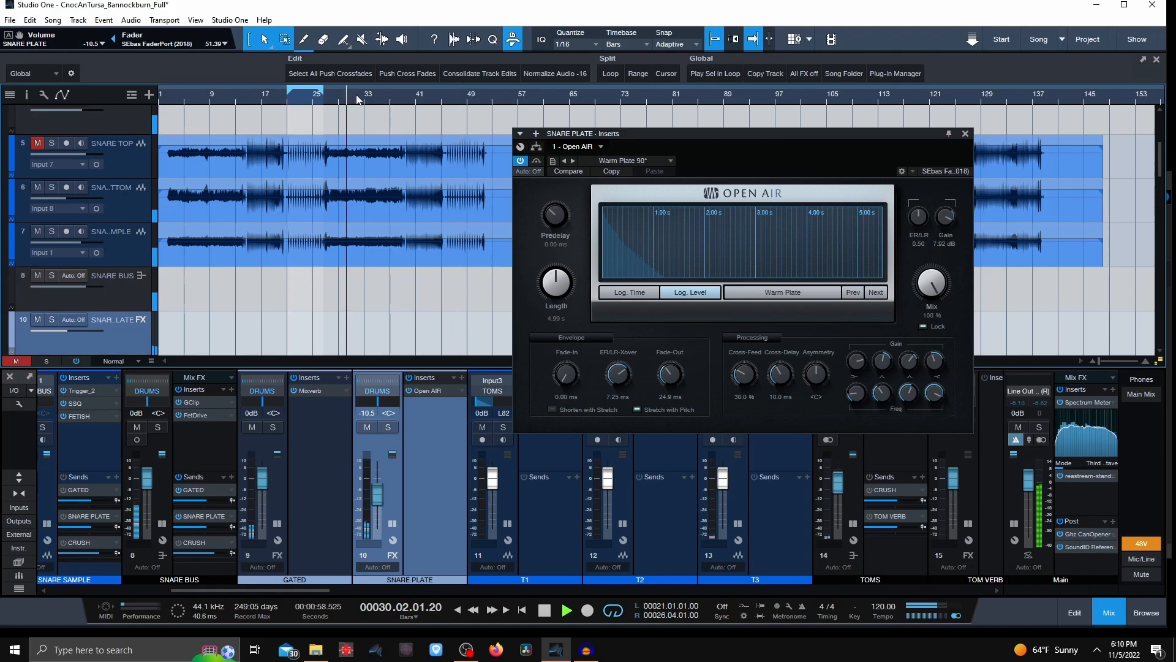
click(965, 132)
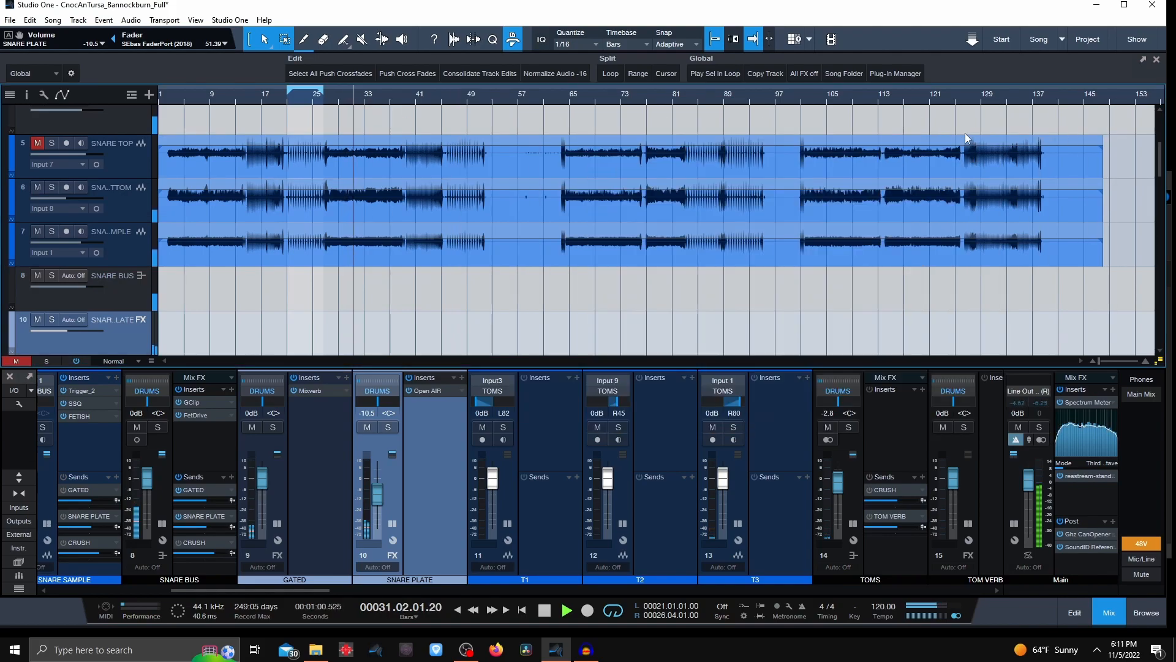
Audition the full drum mix with both snare reverbs in the section starting around bar 63
mouse_move(315, 591)
mouse_down()
mouse_move(349, 589)
mouse_move(319, 589)
mouse_up()
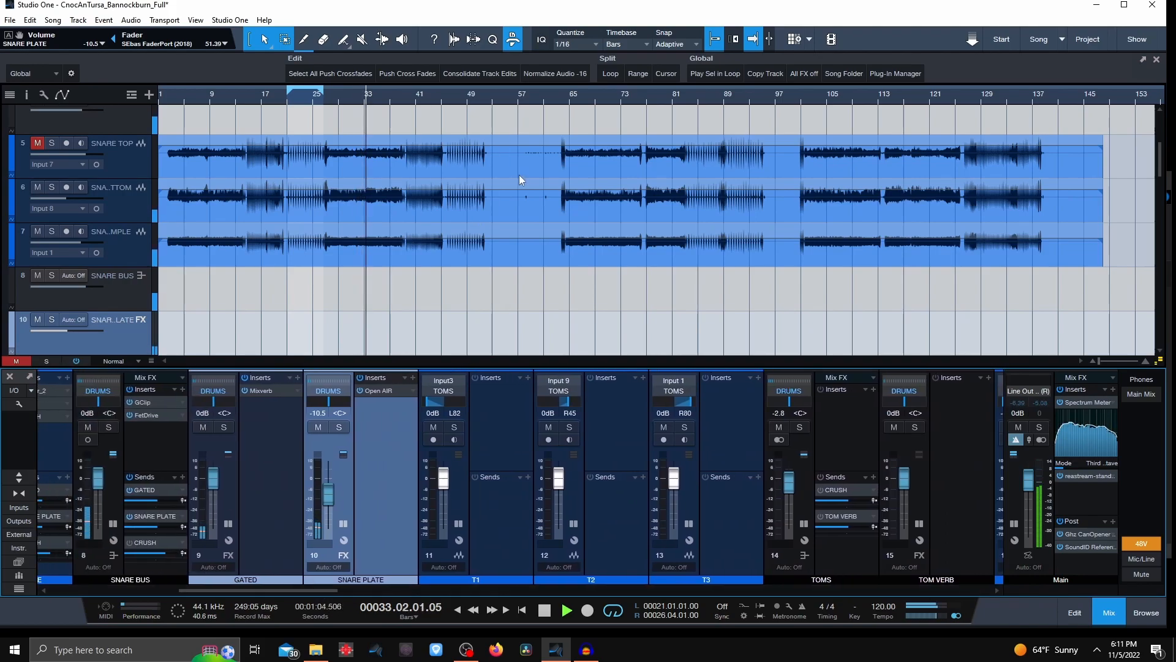
click(547, 104)
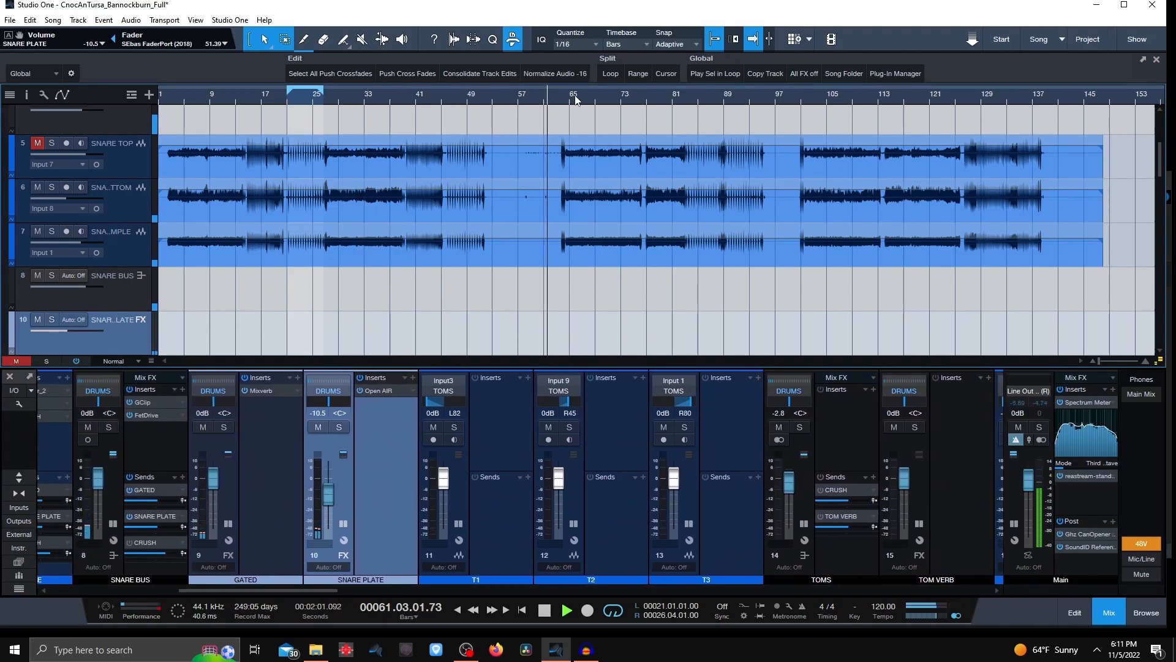
click(558, 100)
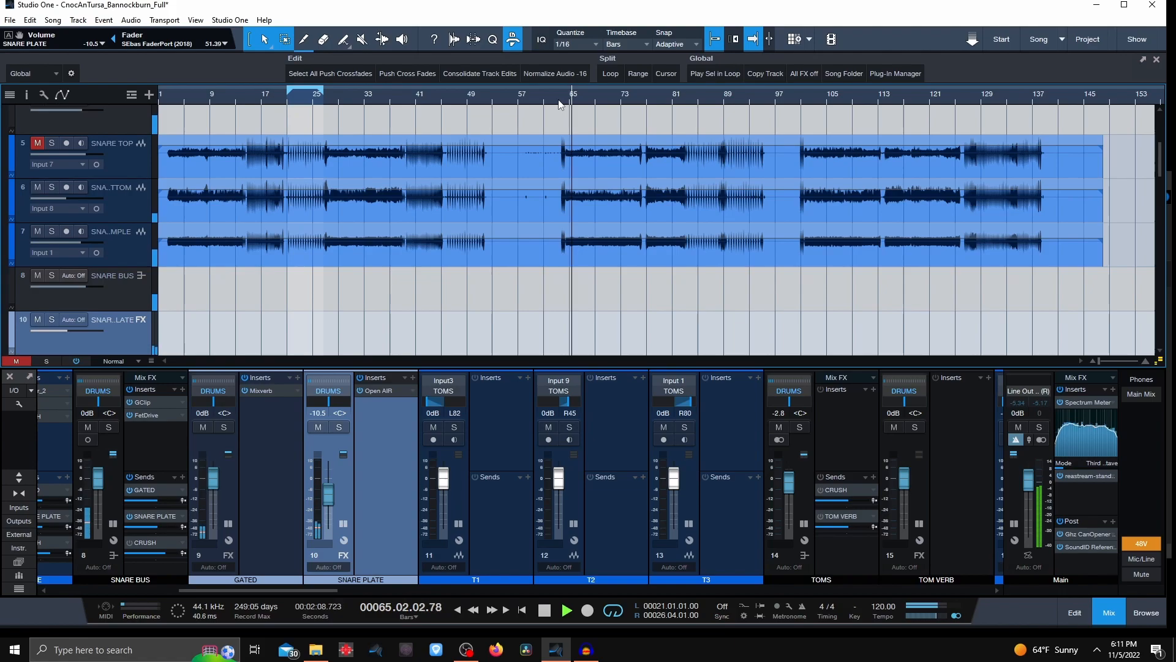
key(space)
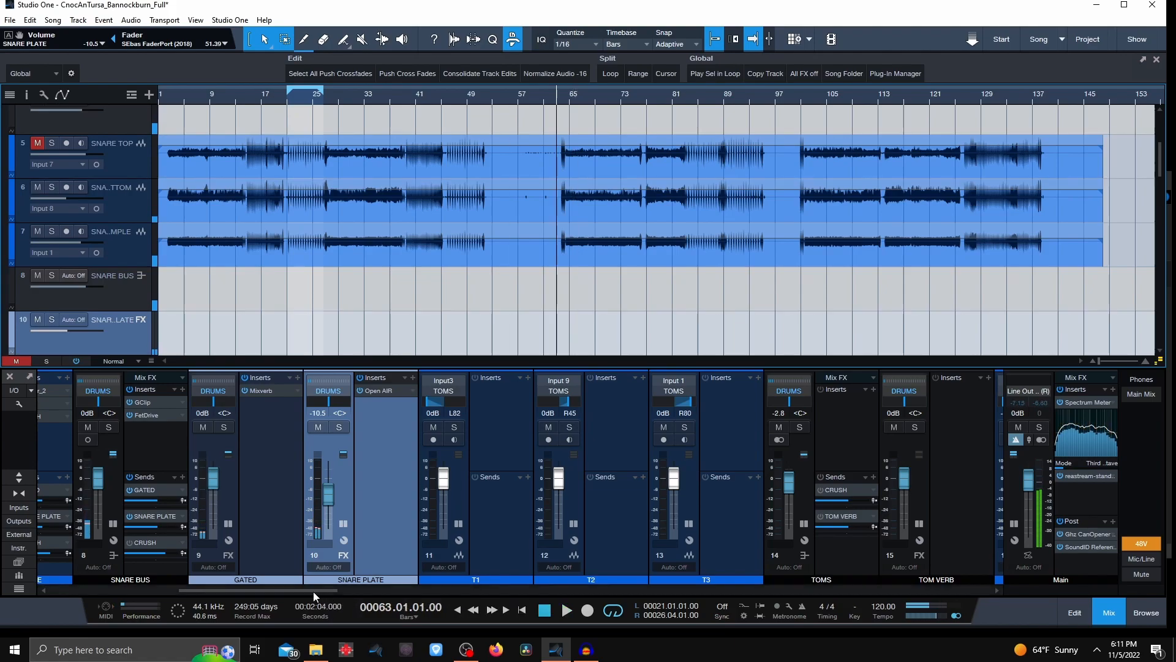
Save the song, lower the SNARE PLATE fader to -12.2 dB and audition the drums from bar 63
key(ctrl+s)
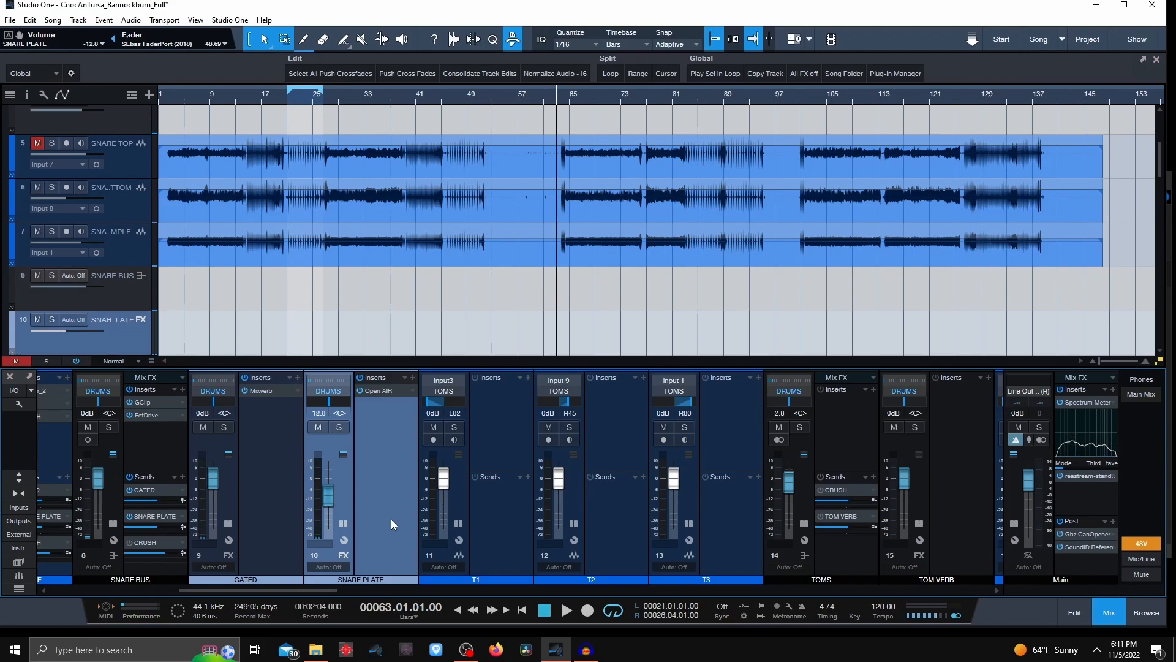
key(space)
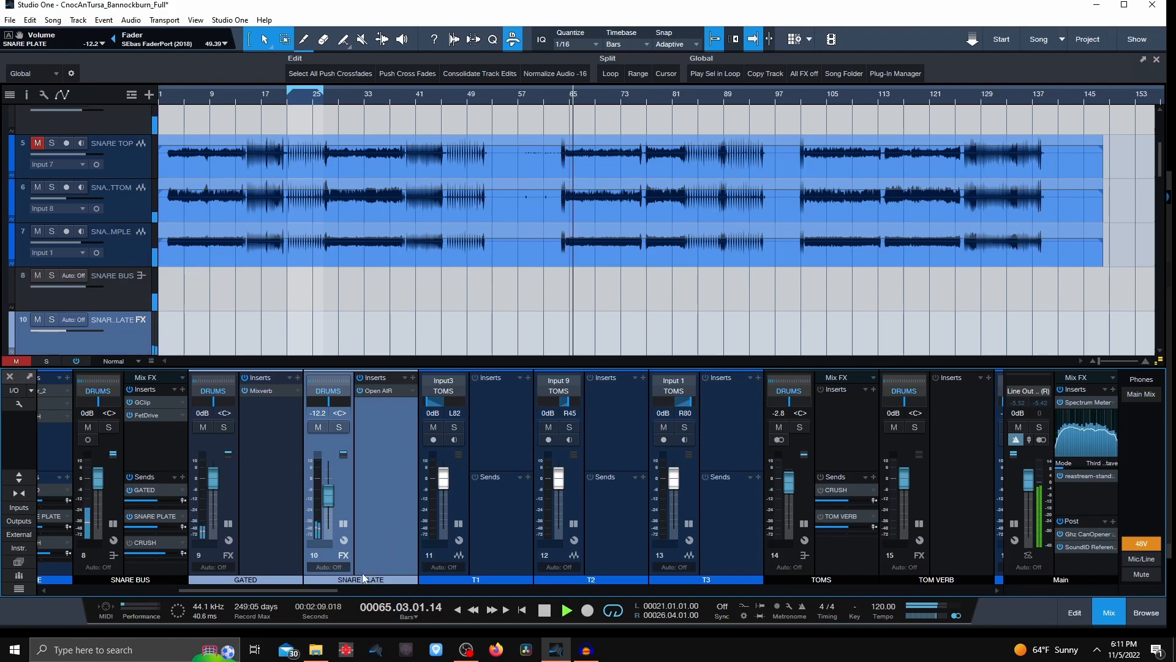
drag(292, 587, 336, 590)
key(space)
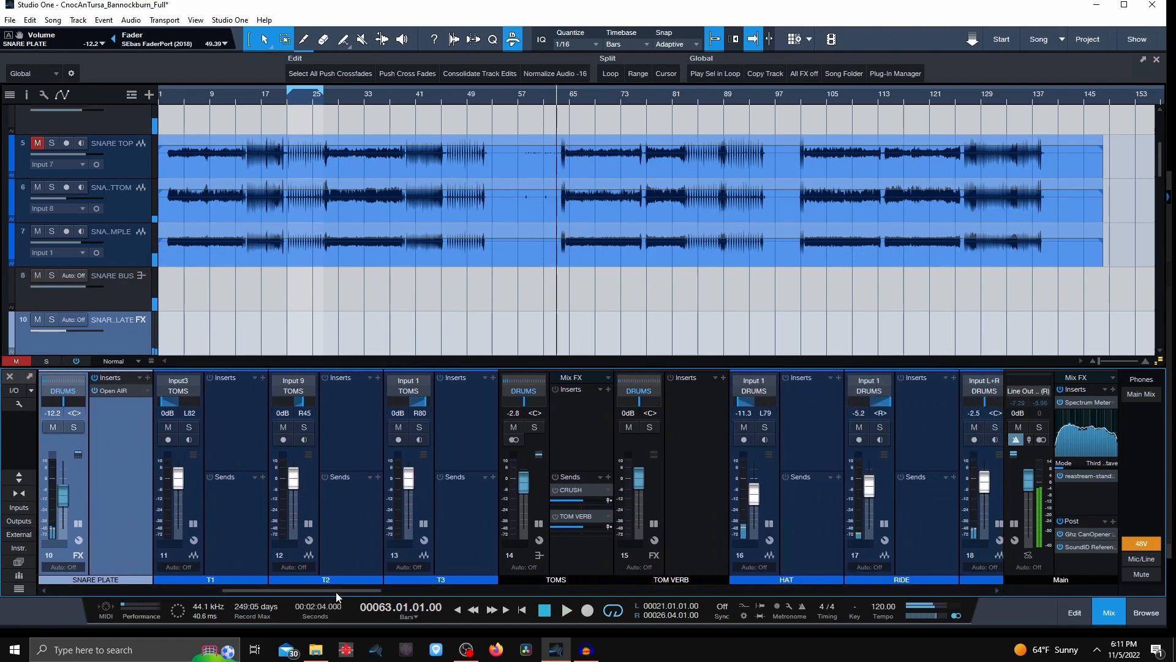
scroll(336, 590, left, 2)
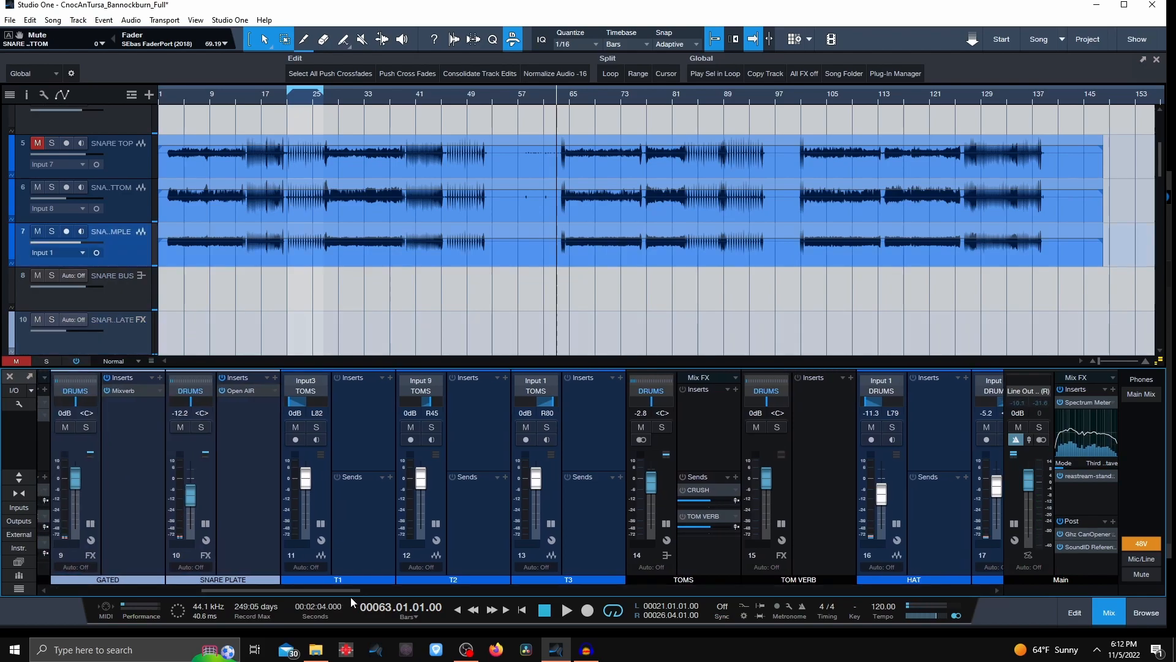